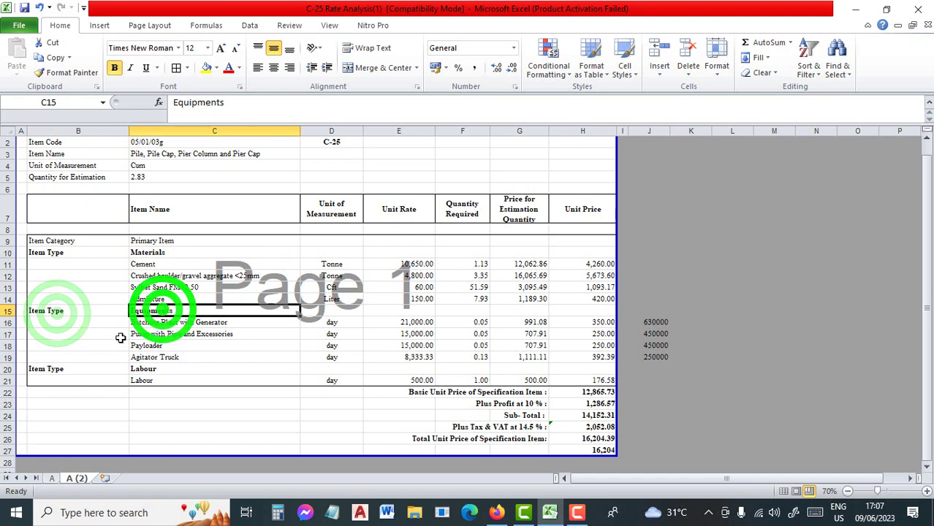
- Examine the item type headings and the unit rates of cement, aggregate, Sylhet sand and admixture in the C-25 rate analysis
{"action": "left_click", "coordinate": [62, 369]}
{"action": "left_click", "coordinate": [144, 370]}
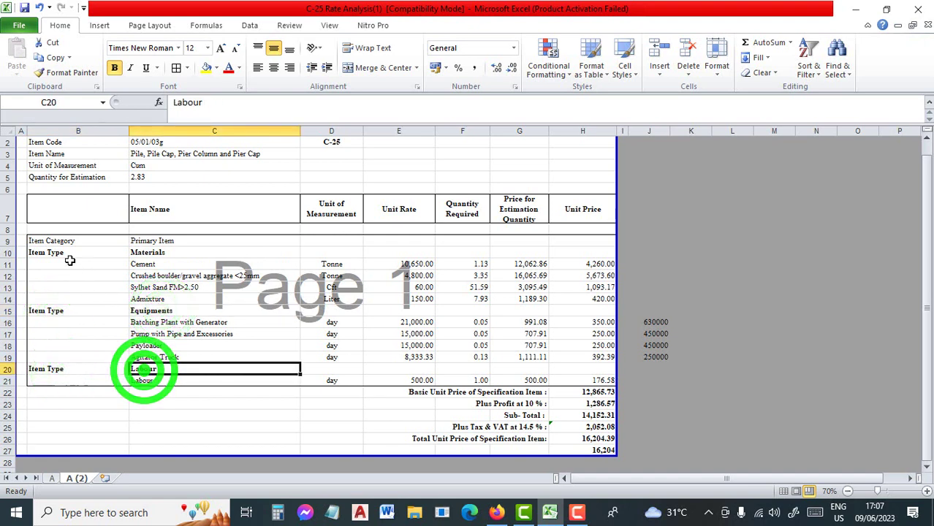
{"action": "left_click", "coordinate": [144, 253]}
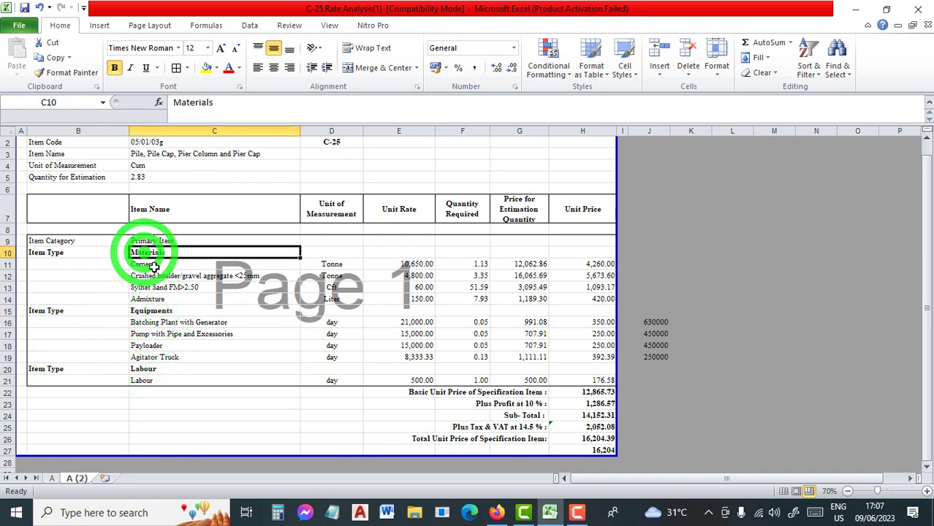
{"action": "left_click", "coordinate": [151, 267]}
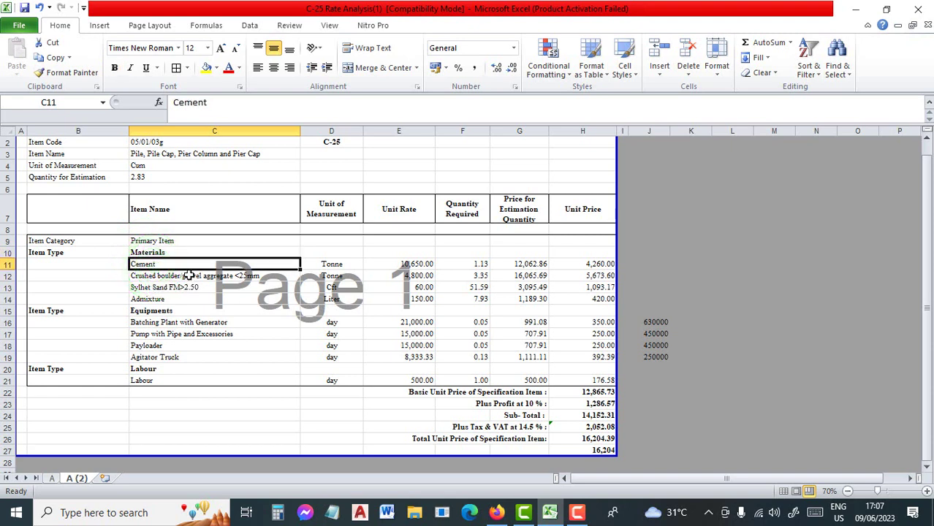
{"action": "left_click", "coordinate": [412, 266]}
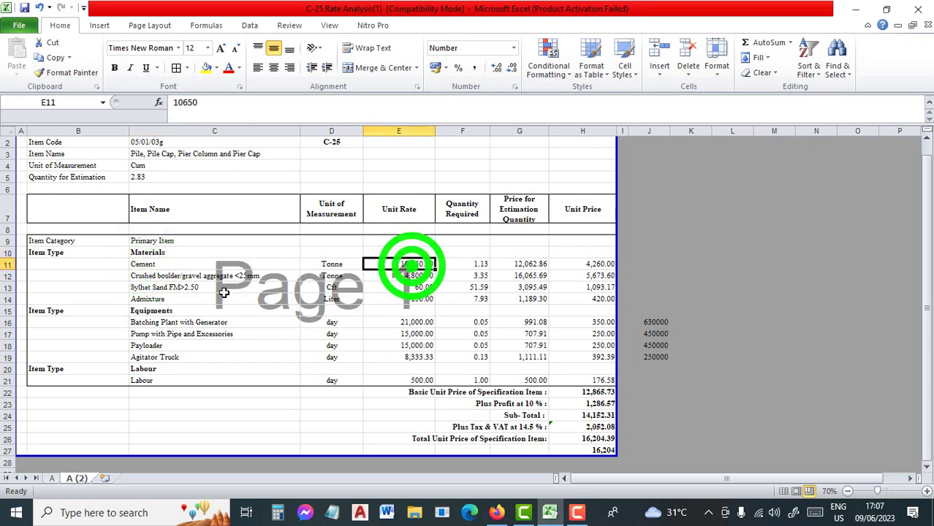
{"action": "left_click", "coordinate": [196, 275]}
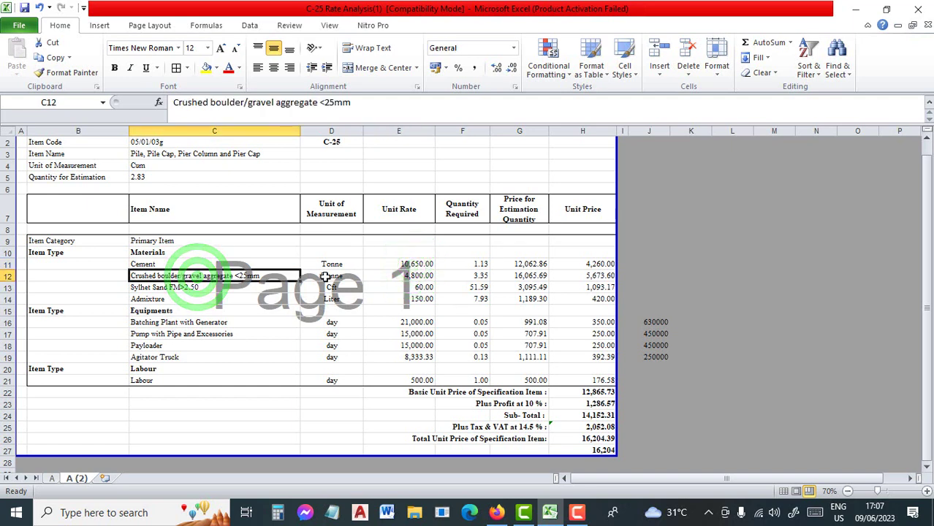
{"action": "left_click", "coordinate": [406, 275]}
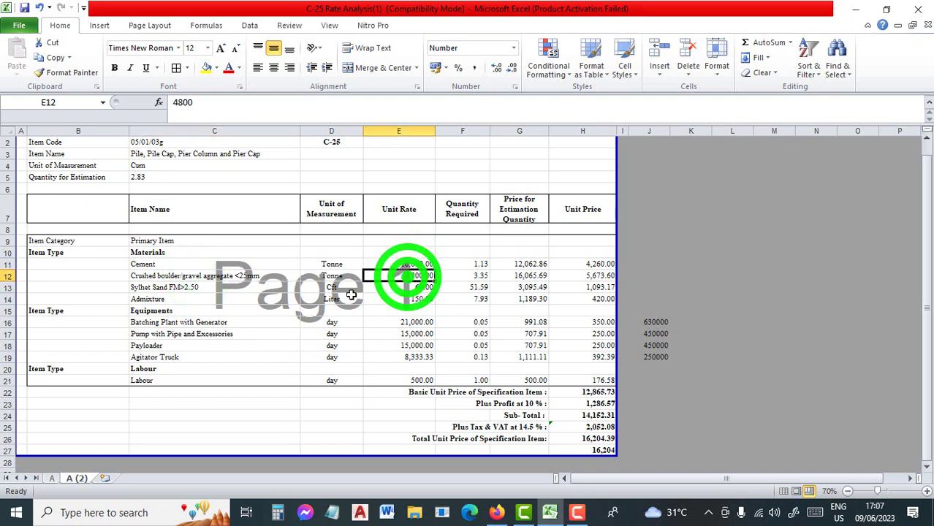
{"action": "left_click", "coordinate": [194, 289]}
{"action": "left_click", "coordinate": [416, 287]}
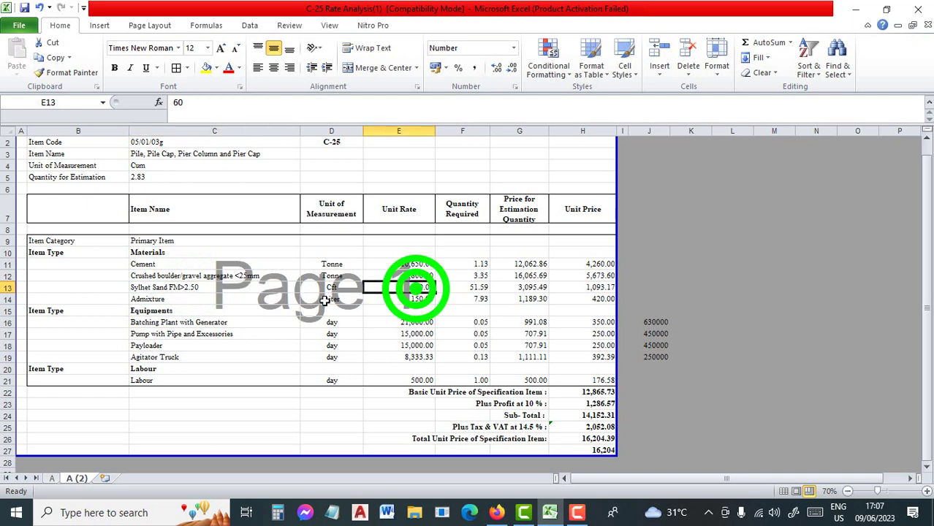
{"action": "left_click", "coordinate": [259, 307]}
{"action": "left_click", "coordinate": [260, 299]}
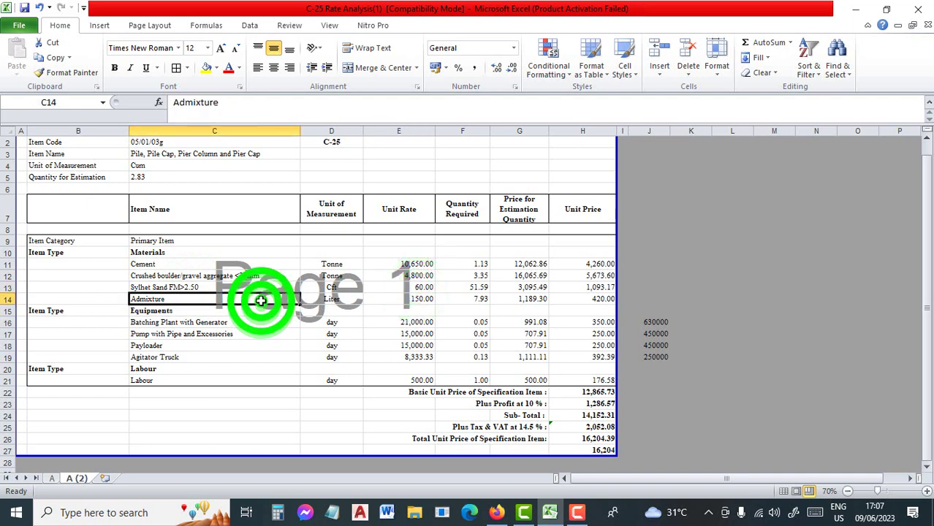
{"action": "left_click", "coordinate": [421, 299]}
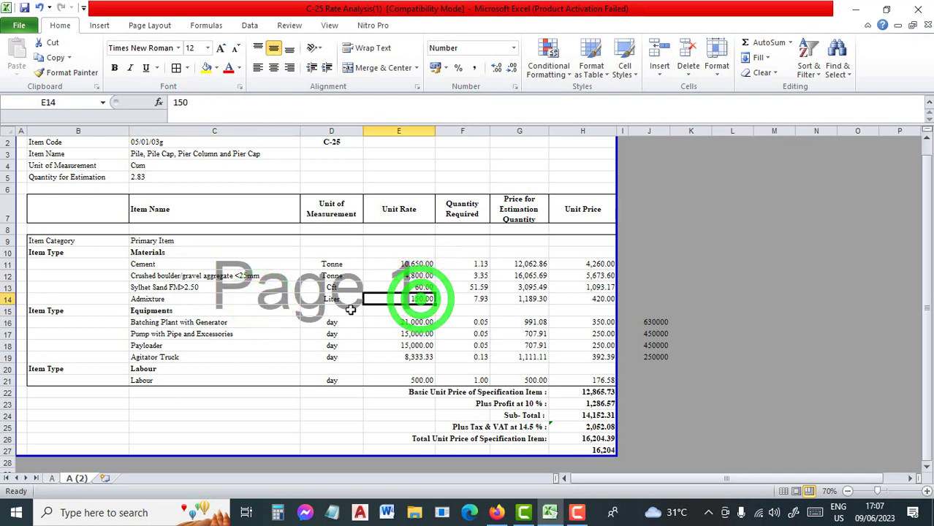
- Examine the unit rates and their formulas for the batching plant, pump and payloader under Equipments
{"action": "left_click", "coordinate": [172, 311]}
{"action": "left_click", "coordinate": [174, 324]}
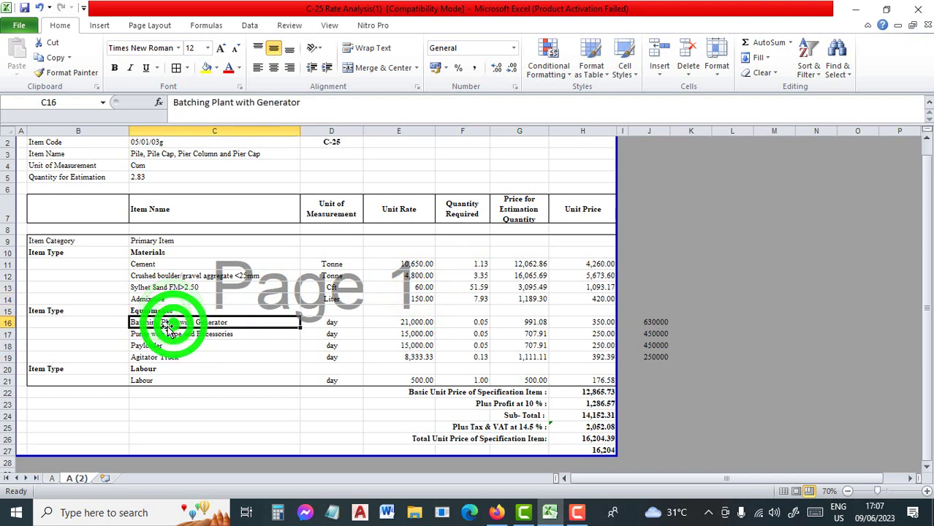
{"action": "left_click", "coordinate": [413, 324]}
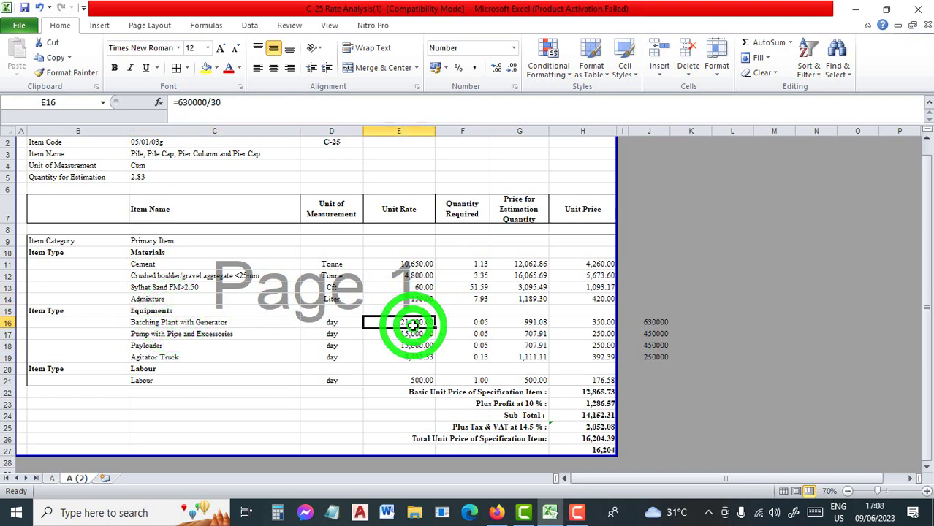
{"action": "left_click", "coordinate": [159, 336]}
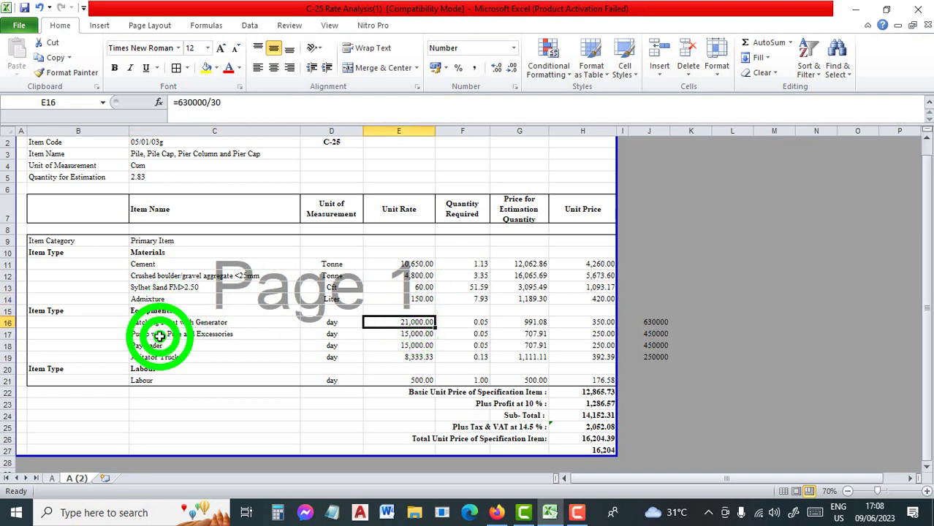
{"action": "left_click", "coordinate": [399, 333]}
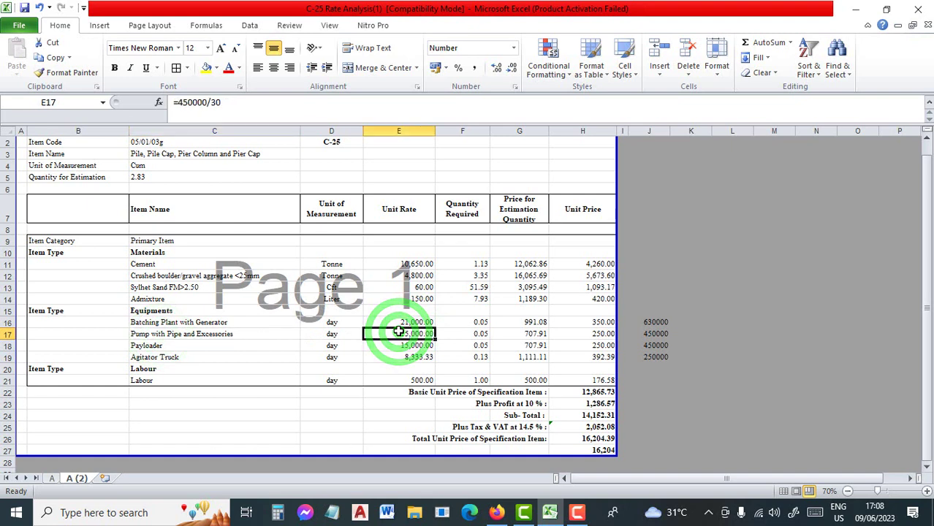
{"action": "left_click", "coordinate": [188, 347]}
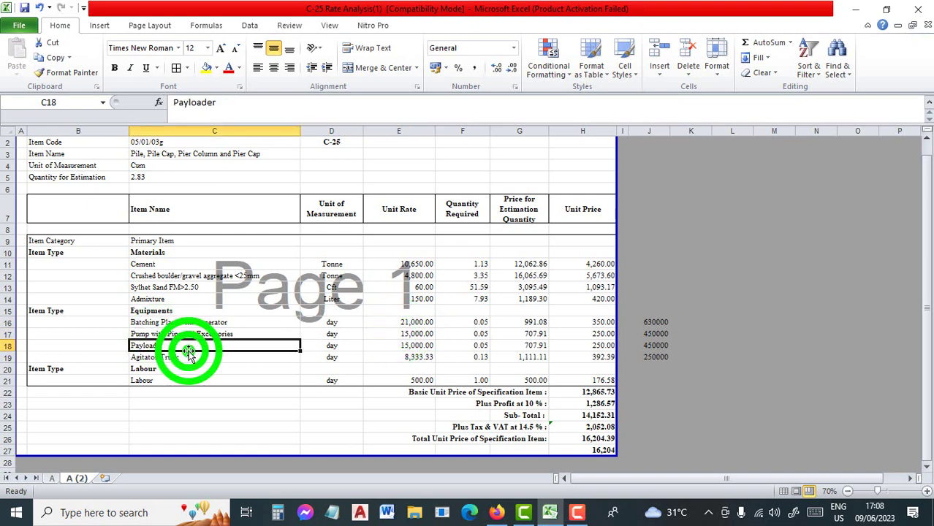
{"action": "left_click", "coordinate": [421, 349]}
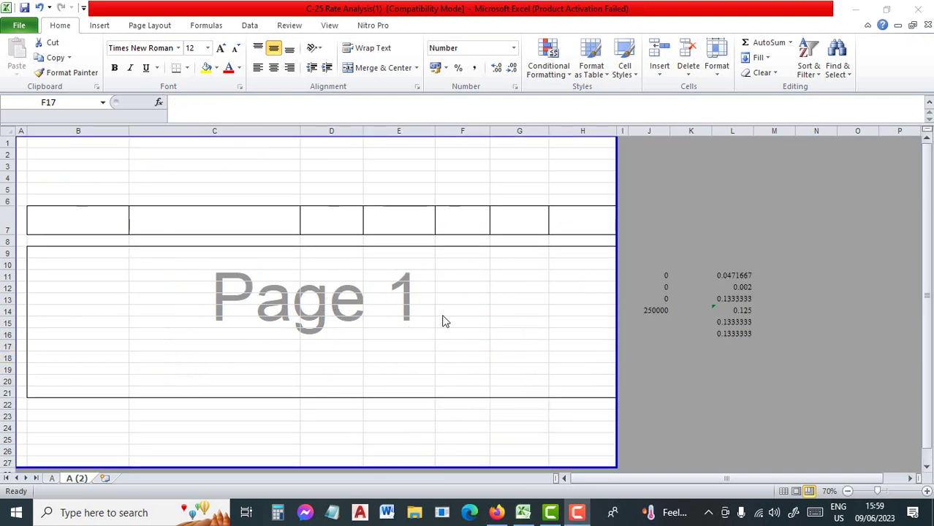
- Enter the label "Item Code" in B2 and the code 05/01/03g in C2
{"action": "left_click", "coordinate": [295, 286]}
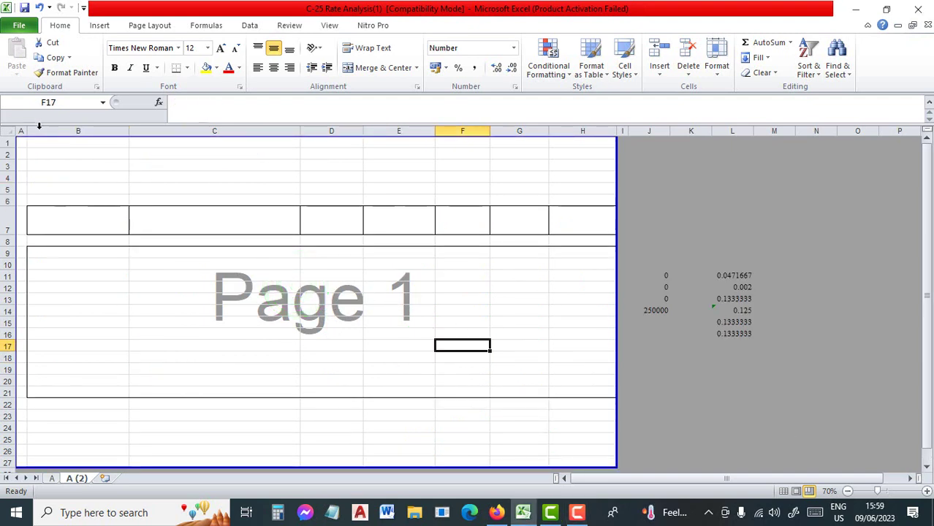
{"action": "left_click", "coordinate": [55, 156]}
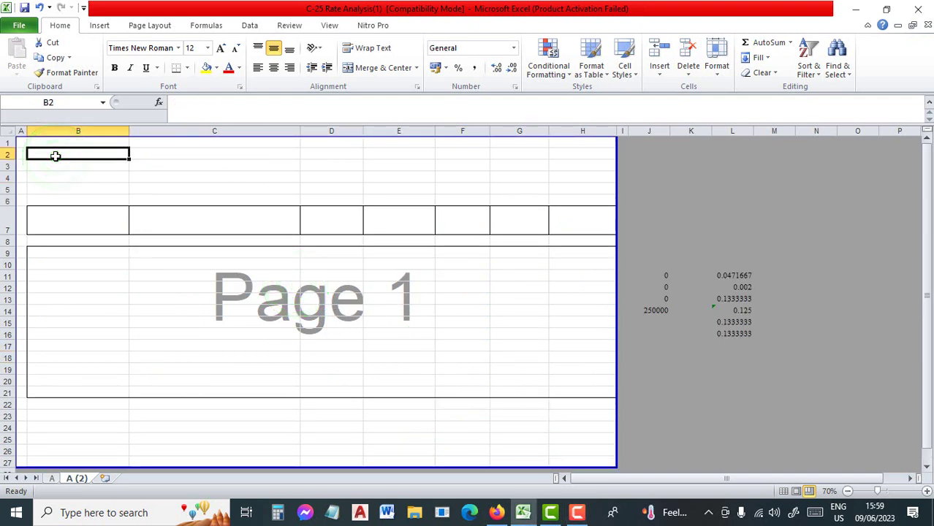
{"action": "type", "text": "Item"}
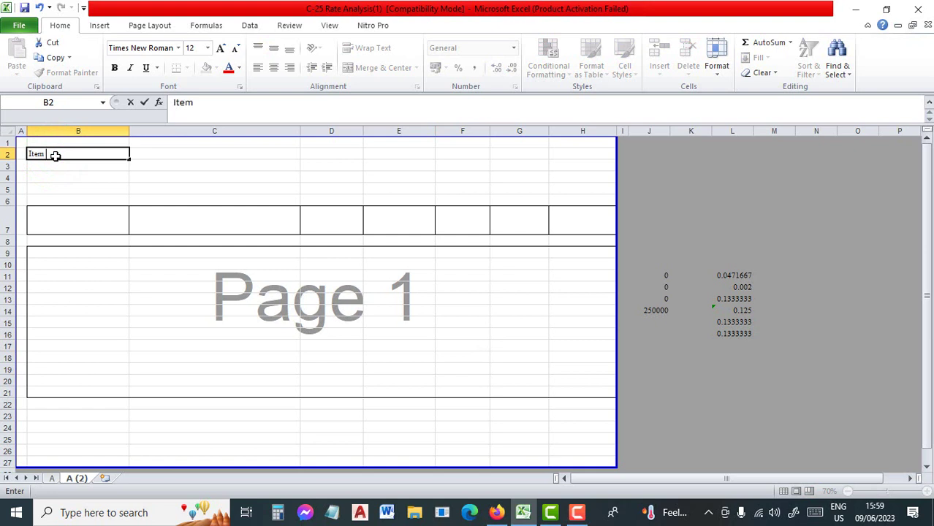
{"action": "type", "text": " Code"}
{"action": "key", "text": "Tab"}
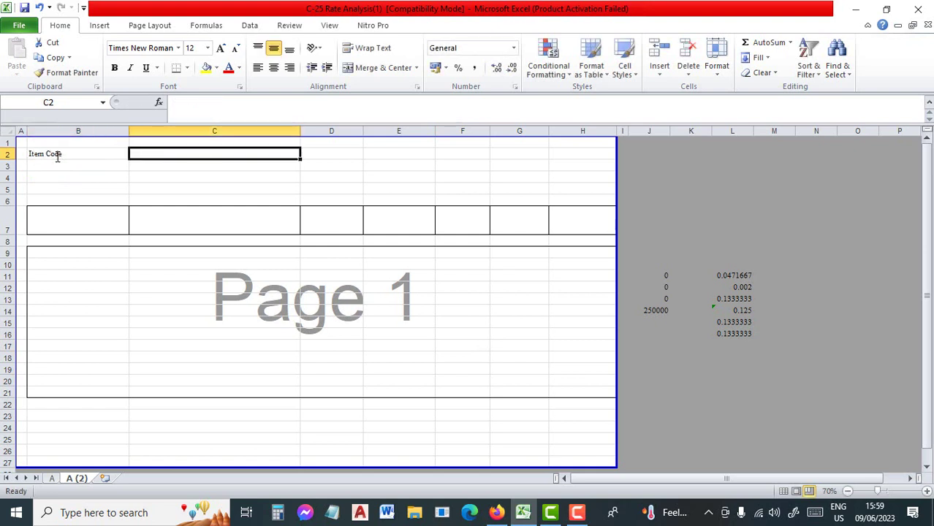
{"action": "type", "text": "05"}
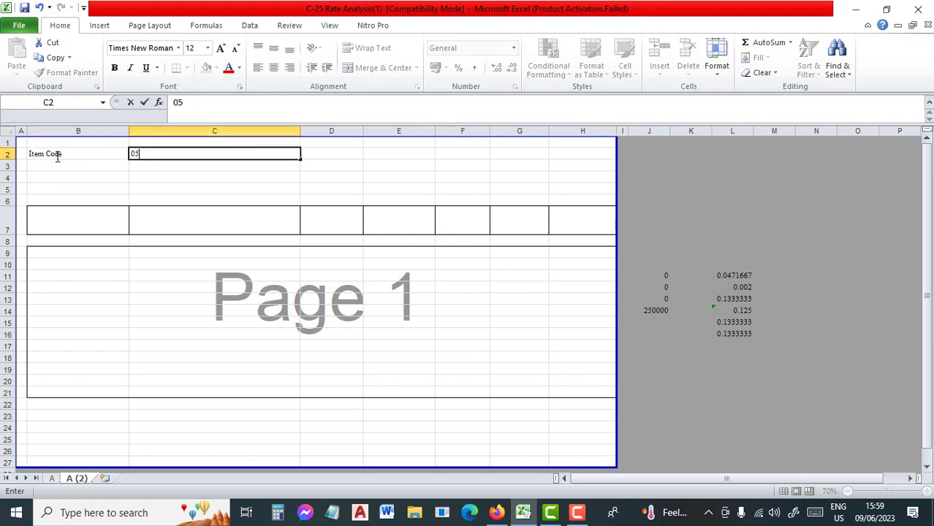
{"action": "type", "text": "/01/03g"}
{"action": "key", "text": "Return"}
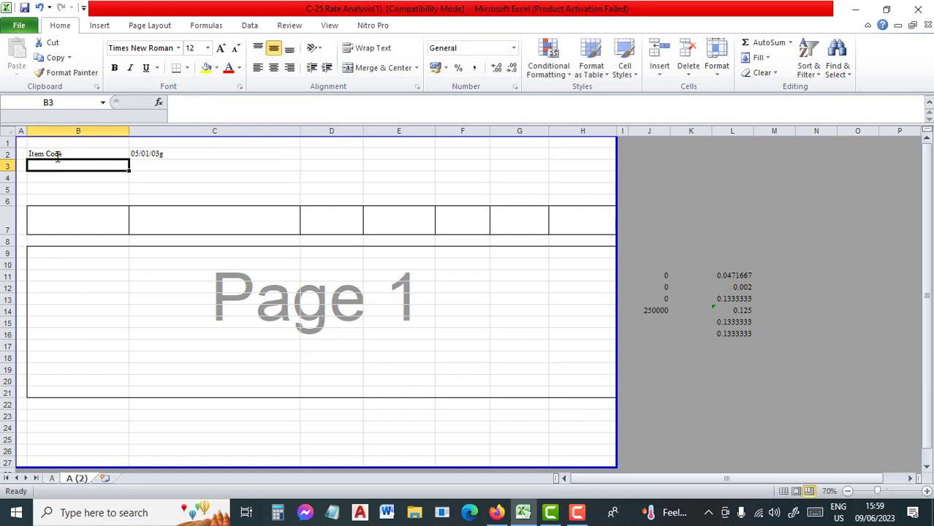
- Enter the label "Item Name" in B3 and "Pile, Pile Cap, Pier Column and Pier Cap" in C3
{"action": "type", "text": "Item "}
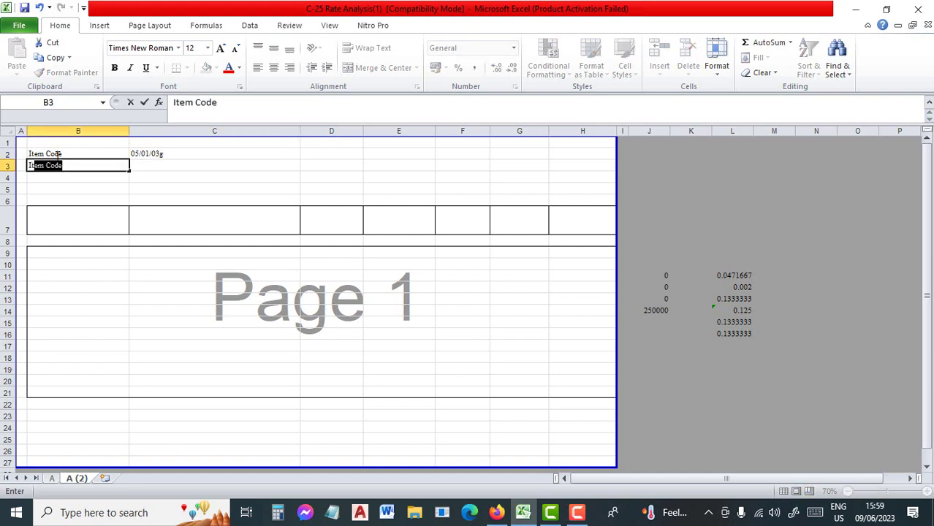
{"action": "type", "text": "Name"}
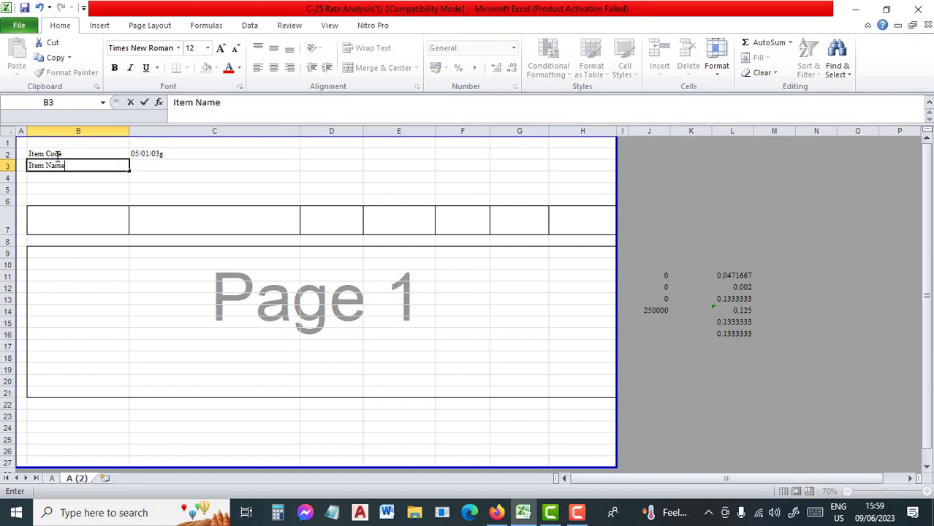
{"action": "key", "text": "Tab"}
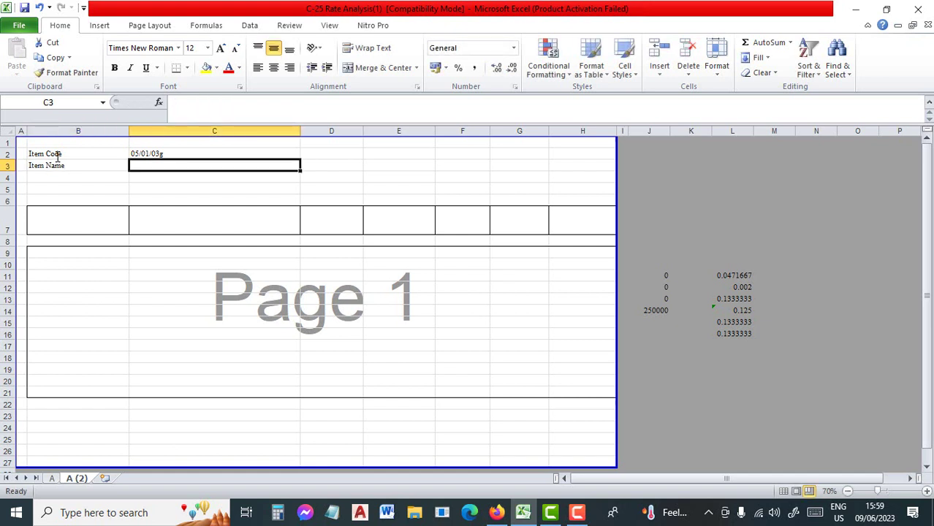
{"action": "type", "text": "Pile, P"}
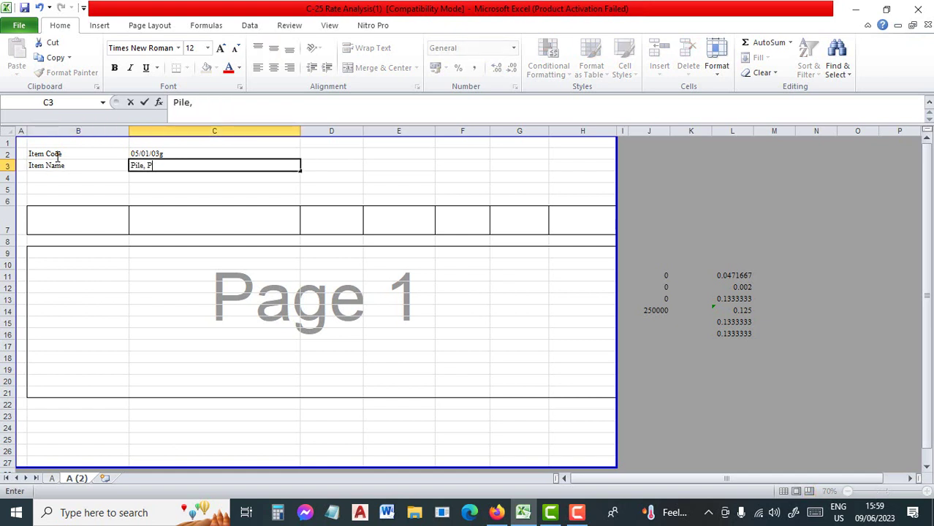
{"action": "type", "text": "ile Cap, Pe"}
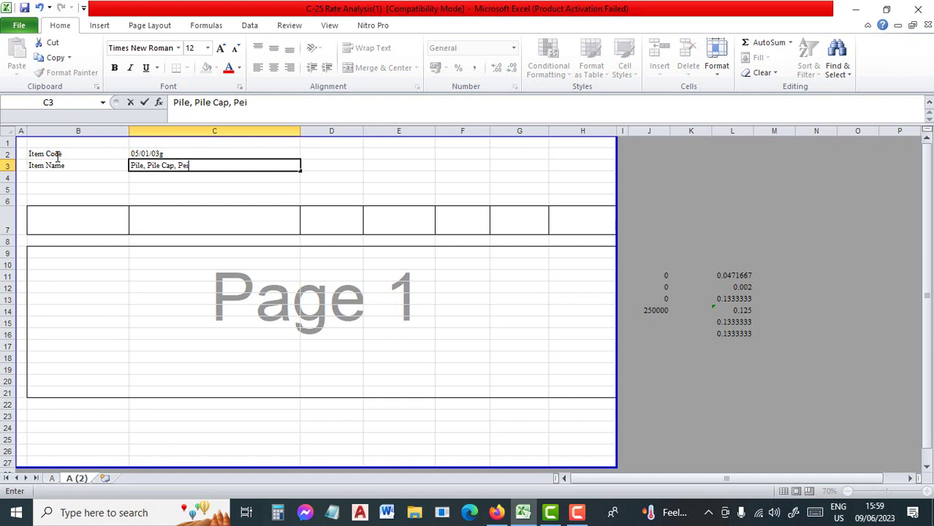
{"action": "type", "text": "i"}
{"action": "key", "text": "BackSpace"}
{"action": "key", "text": "BackSpace"}
{"action": "type", "text": "ier Column"}
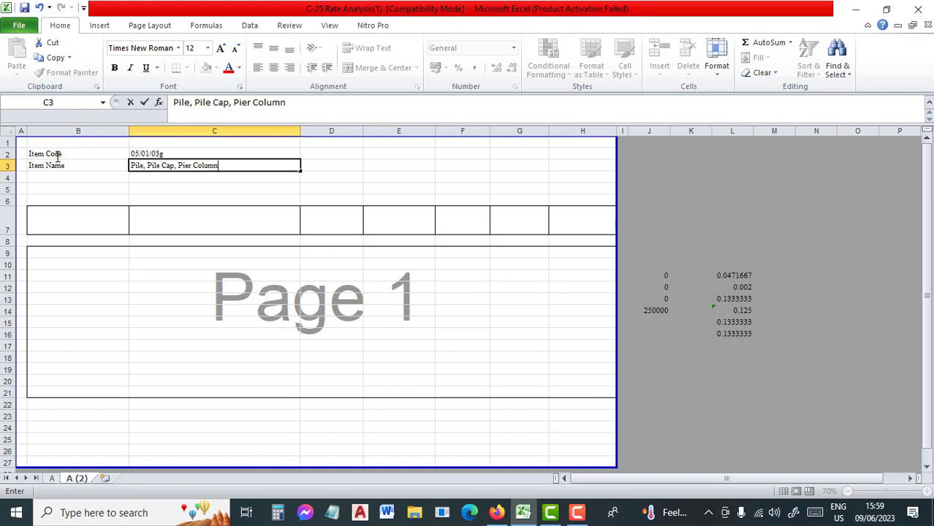
{"action": "type", "text": " and Pier Cap"}
{"action": "key", "text": "Return"}
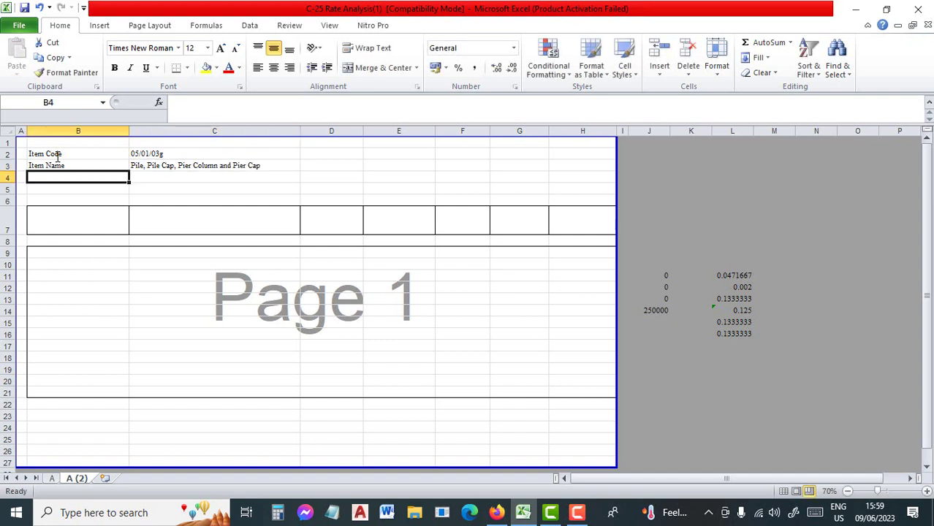
- Enter the label "Unit of Measurement" in B4 and the unit "Cum" in C4
{"action": "type", "text": "Uni"}
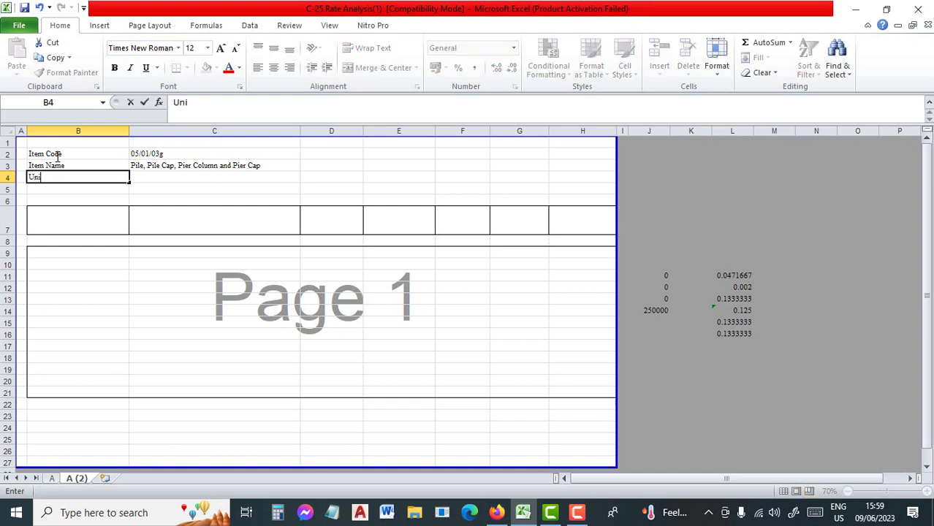
{"action": "type", "text": "t of Mea"}
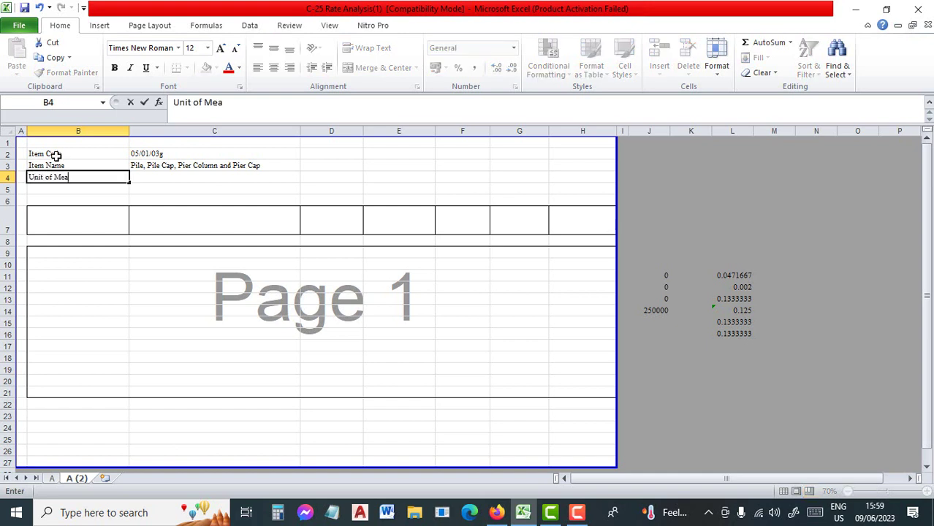
{"action": "type", "text": "surement"}
{"action": "key", "text": "Tab"}
{"action": "type", "text": "Cum"}
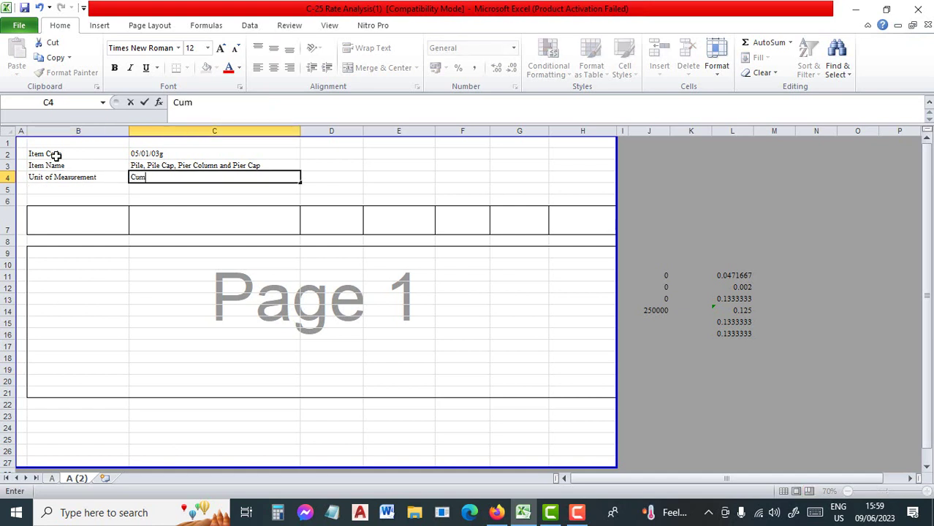
{"action": "key", "text": "Return"}
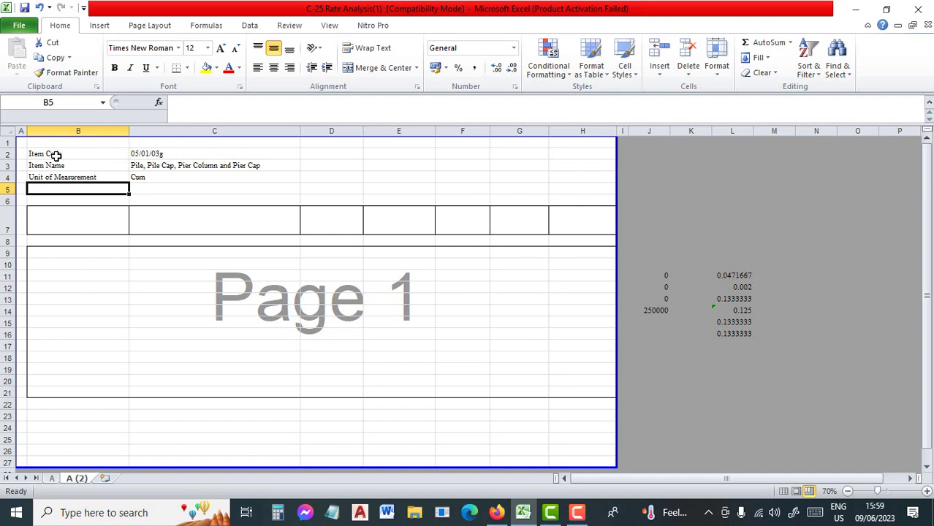
- Enter the label "Quantity for Estimation" in B5 and the formula =100/35.313 in C5
{"action": "type", "text": "Qu"}
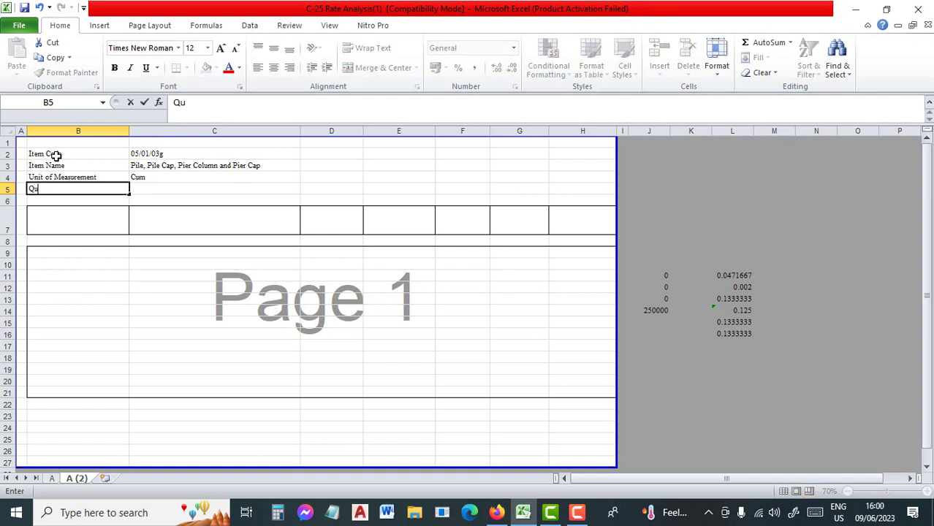
{"action": "type", "text": "antity for Esti"}
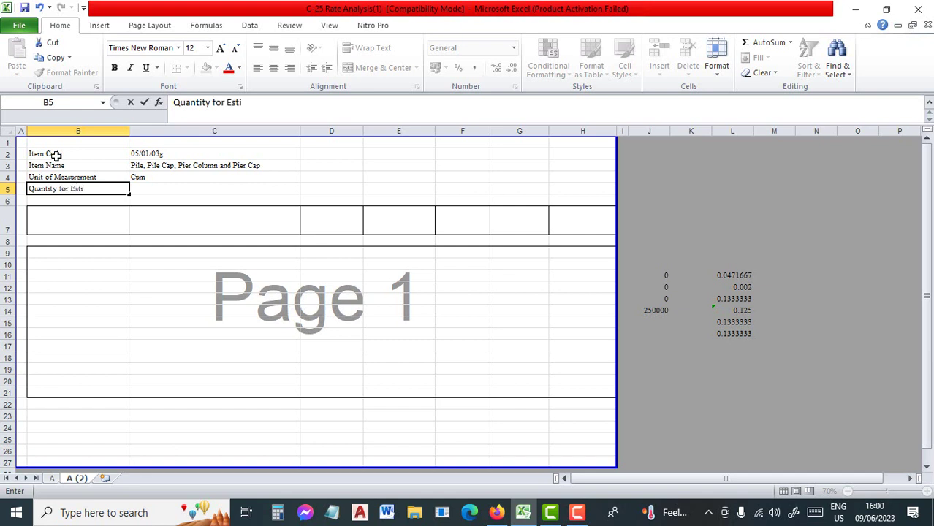
{"action": "type", "text": "mation"}
{"action": "key", "text": "Tab"}
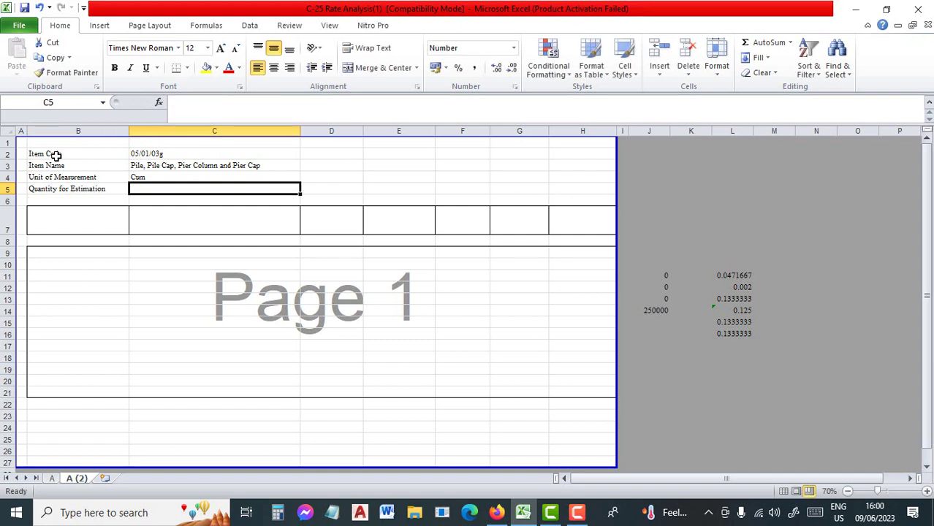
{"action": "type", "text": "=100"}
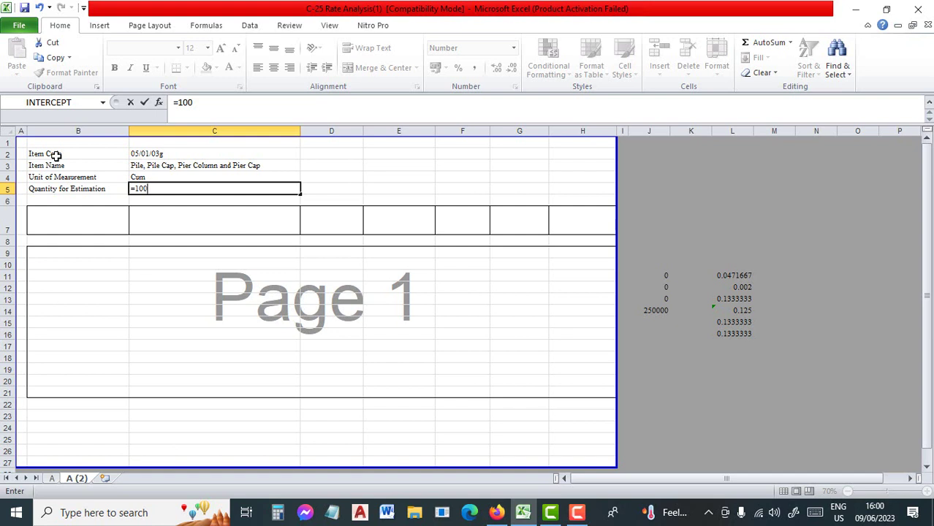
{"action": "type", "text": "/"}
{"action": "type", "text": "35.313"}
{"action": "key", "text": "Return"}
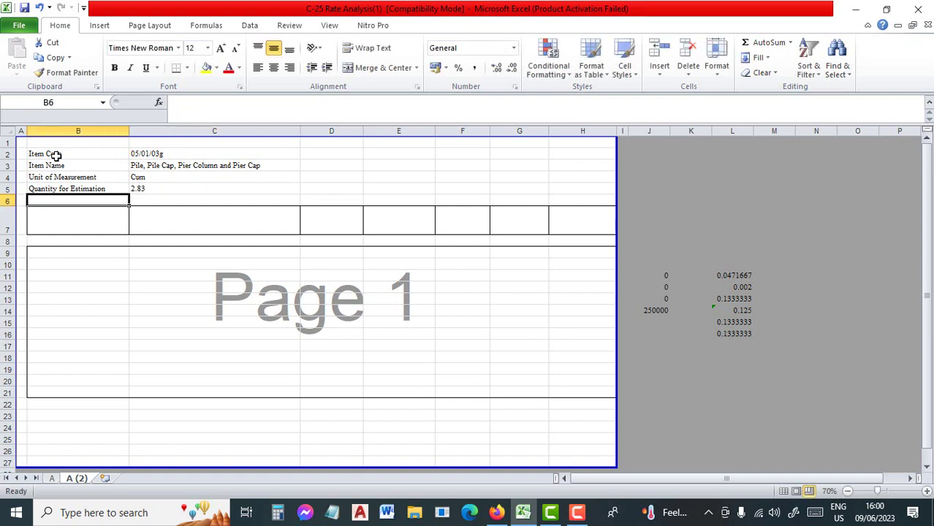
- Enter the concrete grade "C-25" in D2, beside the item code
{"action": "left_click", "coordinate": [330, 152]}
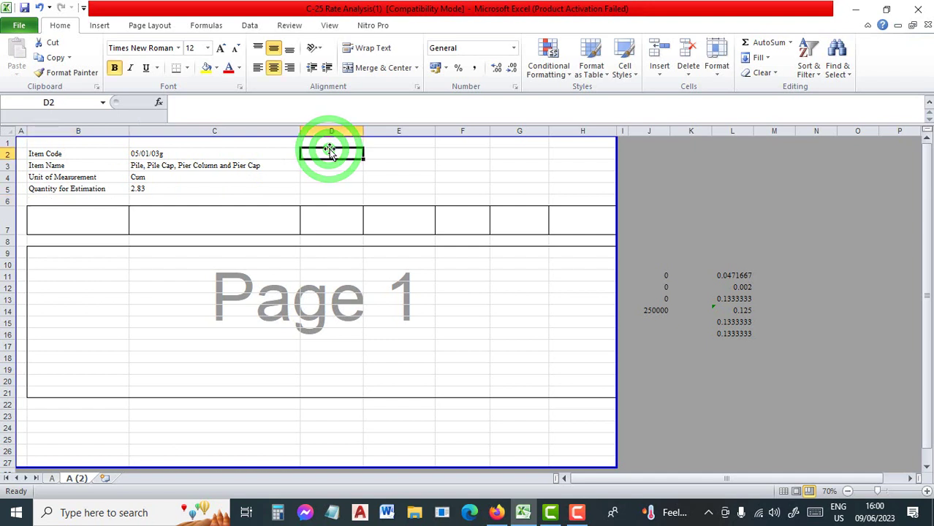
{"action": "type", "text": "C-"}
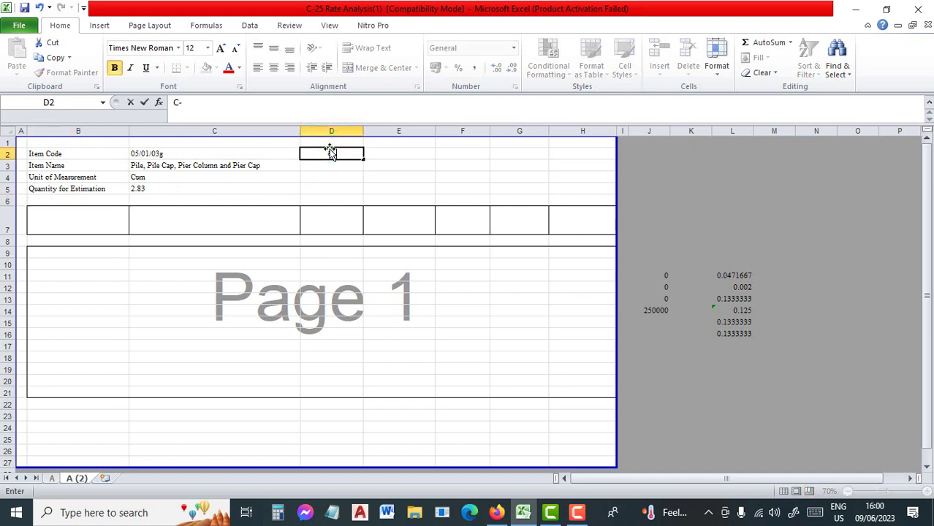
{"action": "type", "text": "25"}
{"action": "key", "text": "Return"}
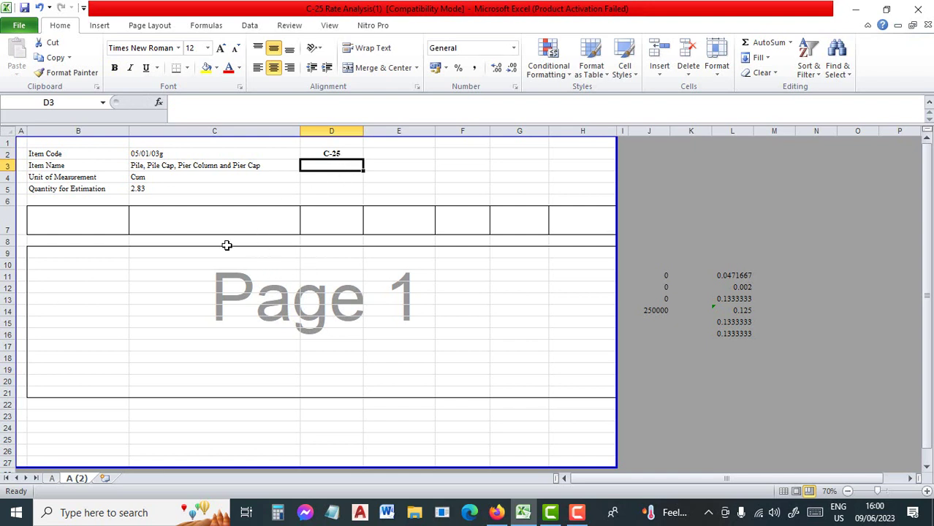
- Enter the column headings "Item Name" in C7 and "Unit of Measurement" in D7
{"action": "left_click", "coordinate": [226, 223]}
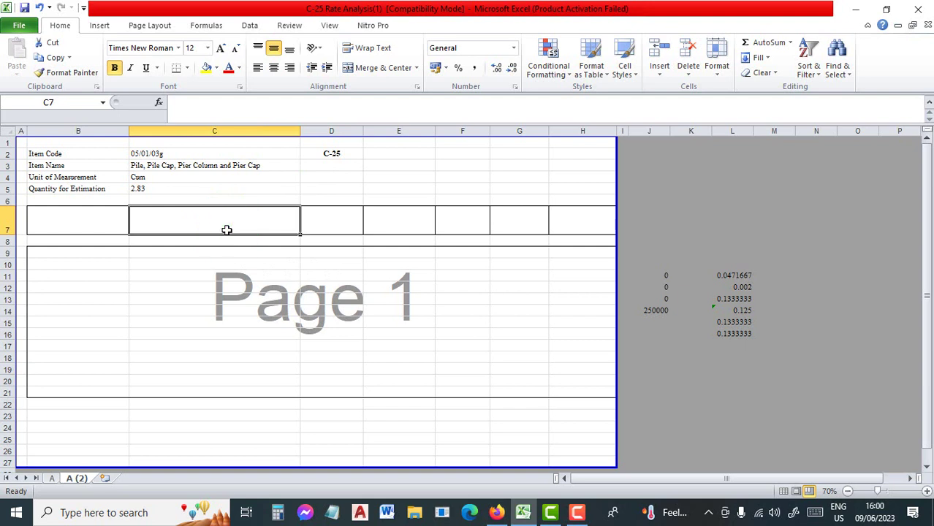
{"action": "type", "text": "Item"}
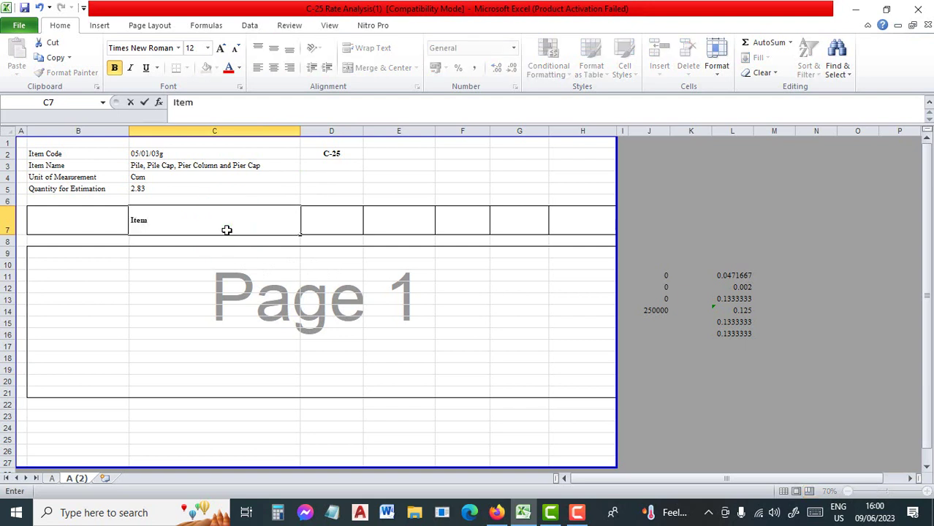
{"action": "type", "text": " Name"}
{"action": "key", "text": "Tab"}
{"action": "type", "text": "Uni"}
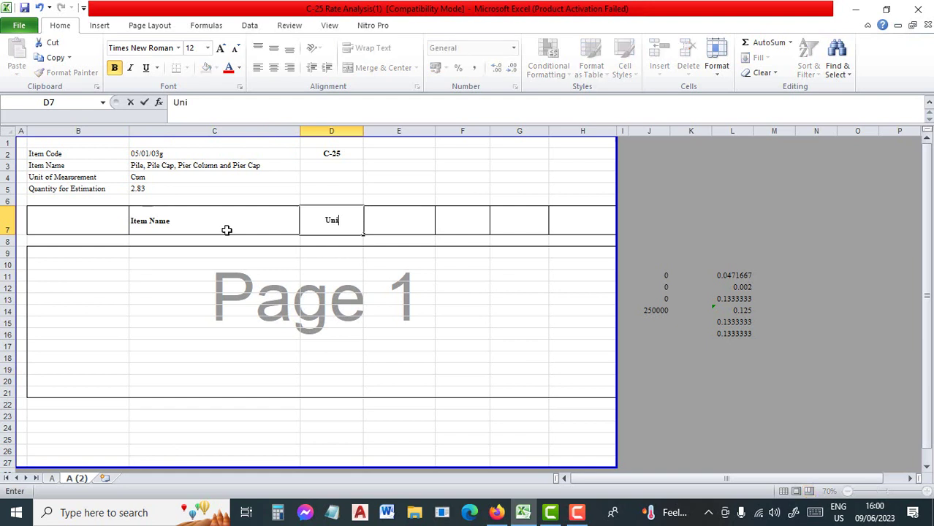
{"action": "type", "text": "t of Me"}
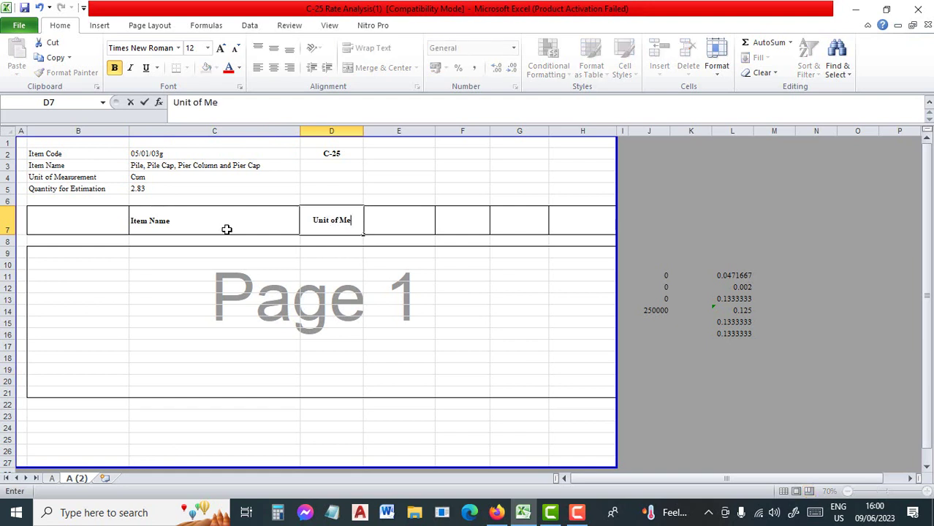
{"action": "type", "text": "asurement"}
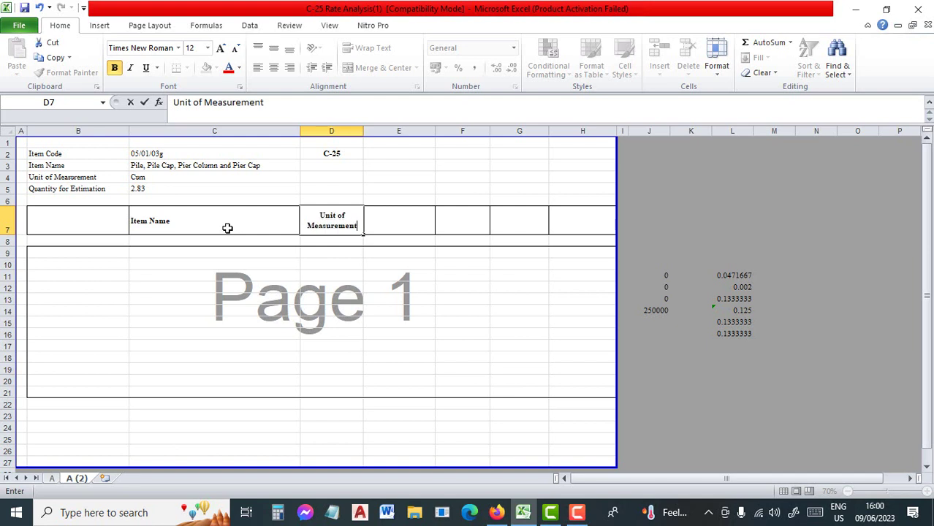
{"action": "key", "text": "Tab"}
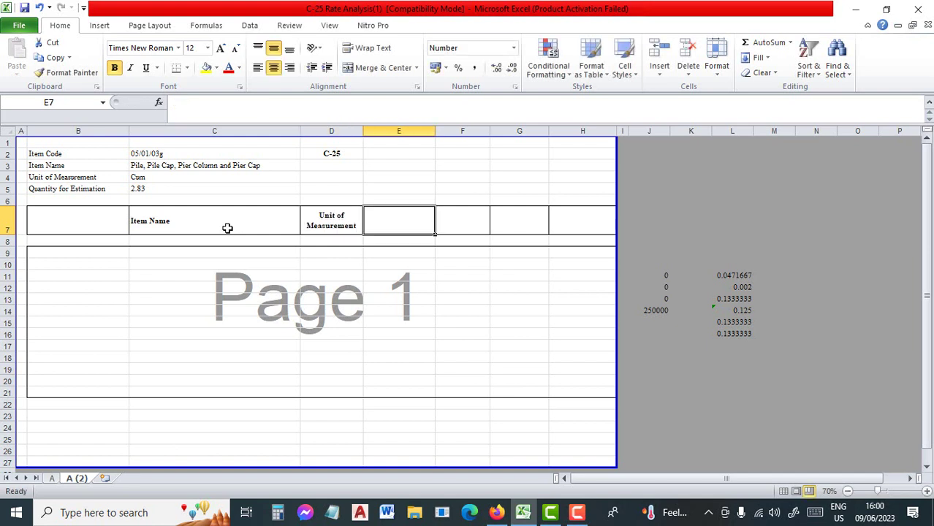
- Enter the column headings "Unit Rate" in E7 and "Quantity Required" in F7
{"action": "type", "text": "Unit"}
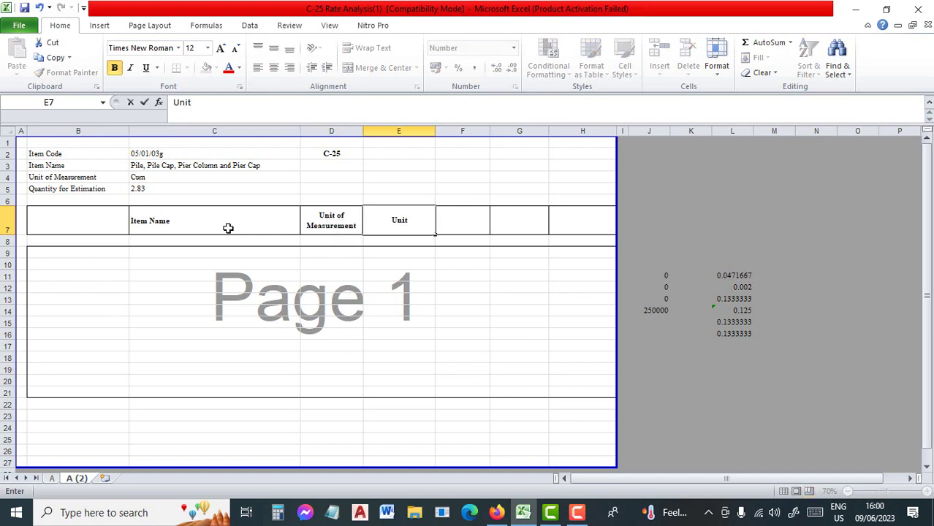
{"action": "type", "text": " Rate"}
{"action": "key", "text": "Tab"}
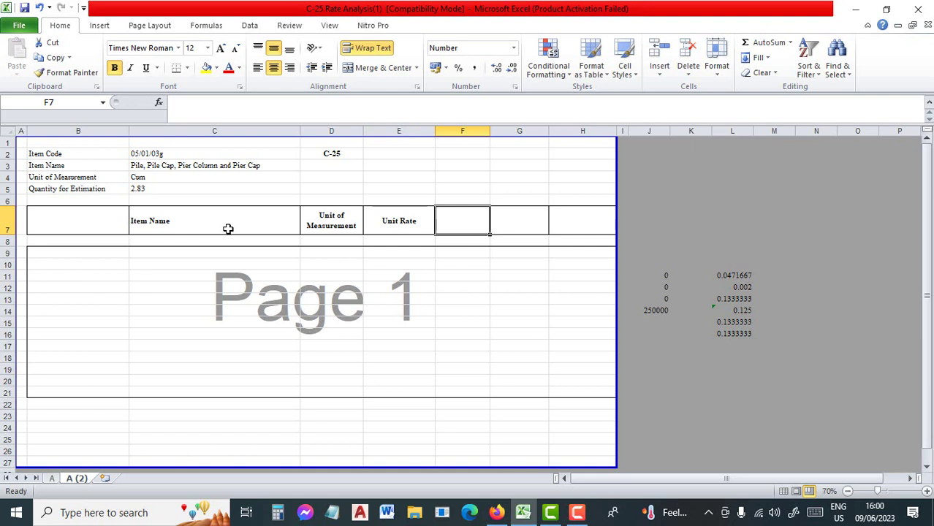
{"action": "type", "text": "Qua"}
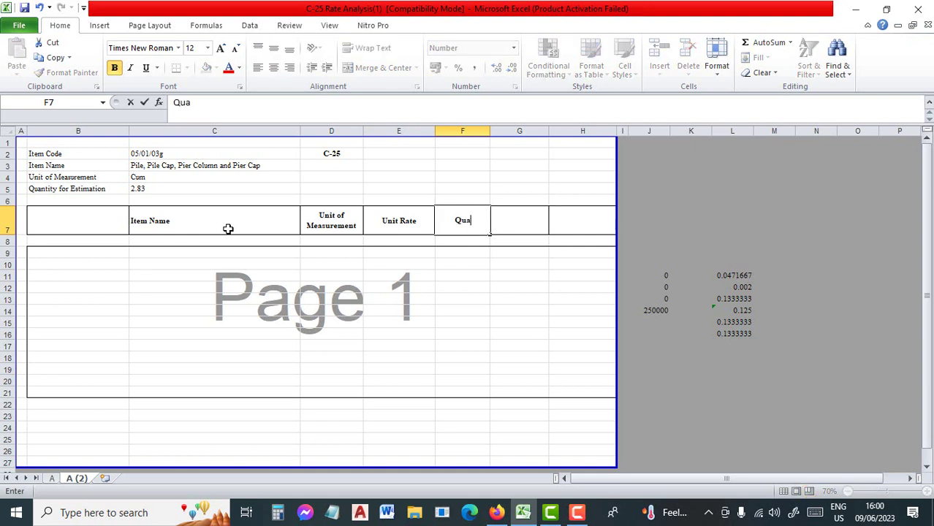
{"action": "type", "text": "ntity Required"}
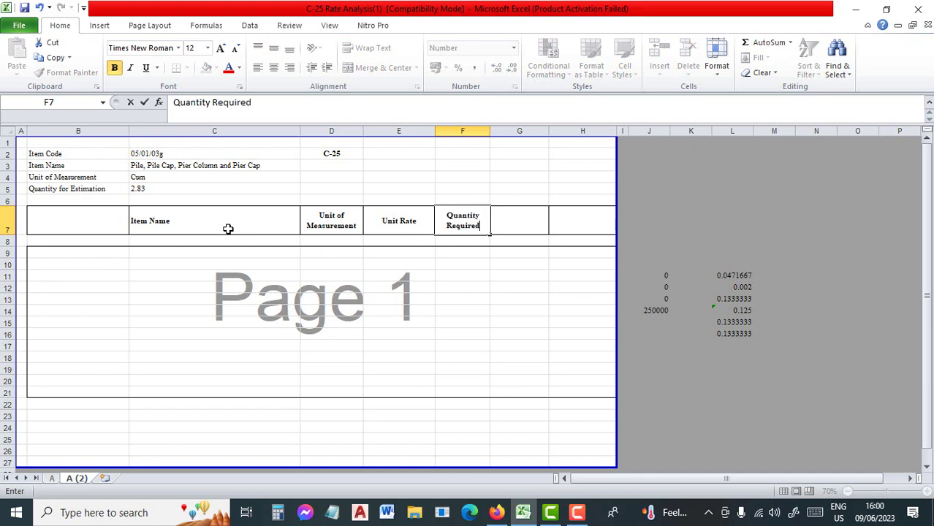
{"action": "key", "text": "Tab"}
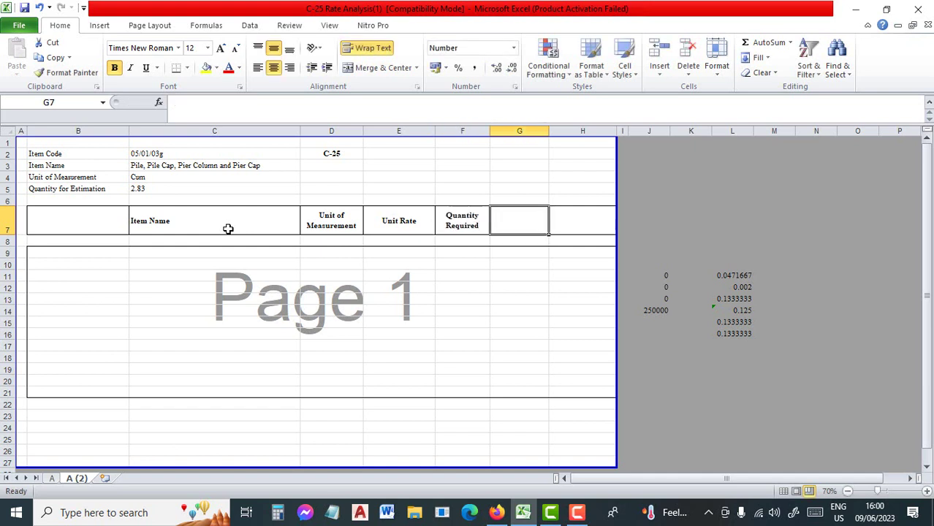
- Enter the column headings "Price for Estimation Quantity" in G7 and "Unit Price" in H7
{"action": "type", "text": "Pric"}
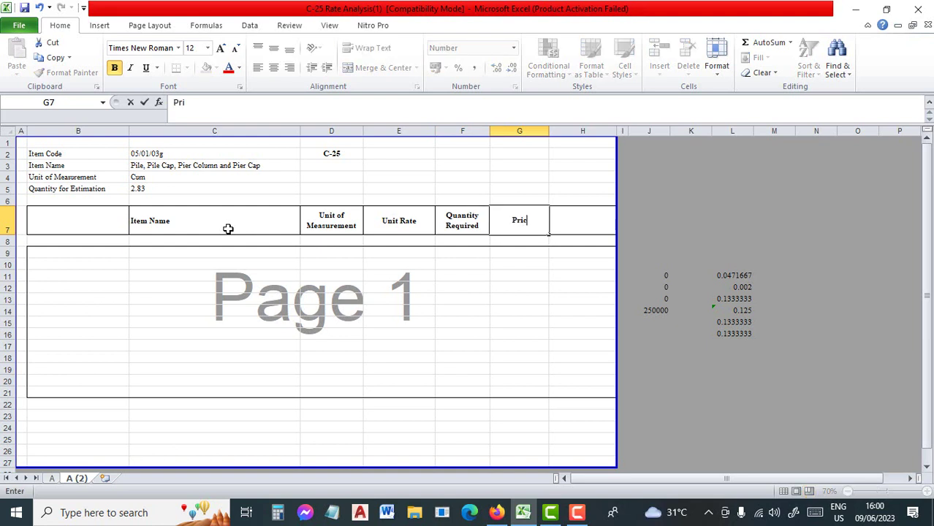
{"action": "type", "text": "e of"}
{"action": "key", "text": "BackSpace"}
{"action": "key", "text": "BackSpace"}
{"action": "type", "text": "for Estimation"}
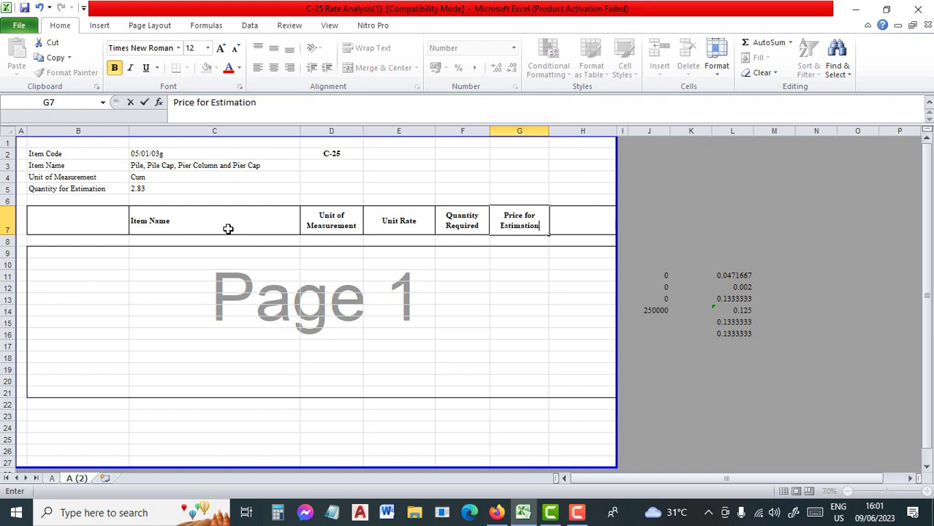
{"action": "type", "text": " Quantity"}
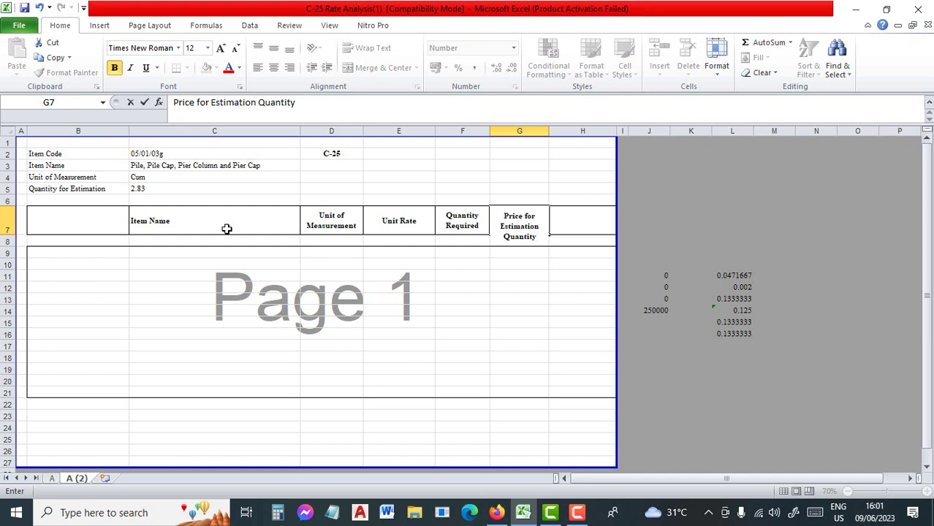
{"action": "key", "text": "Tab"}
{"action": "type", "text": "Unit"}
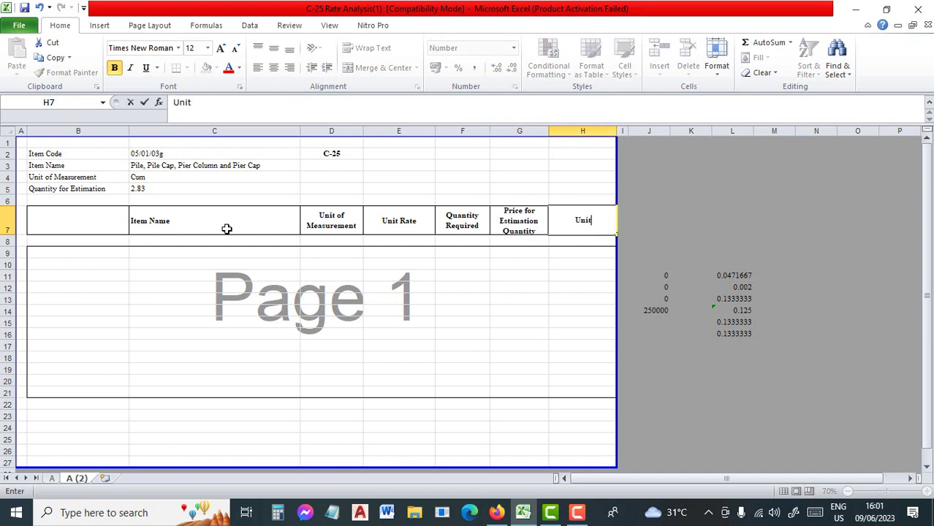
{"action": "type", "text": " Price"}
{"action": "left_click", "coordinate": [227, 239]}
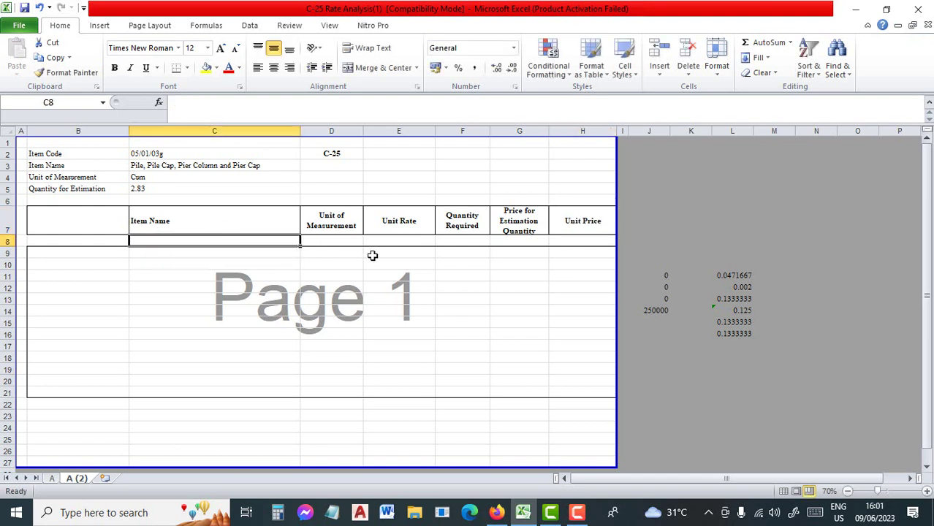
- Review the row 7 column headings one by one, from Item Name through Unit Price
{"action": "left_click", "coordinate": [174, 221]}
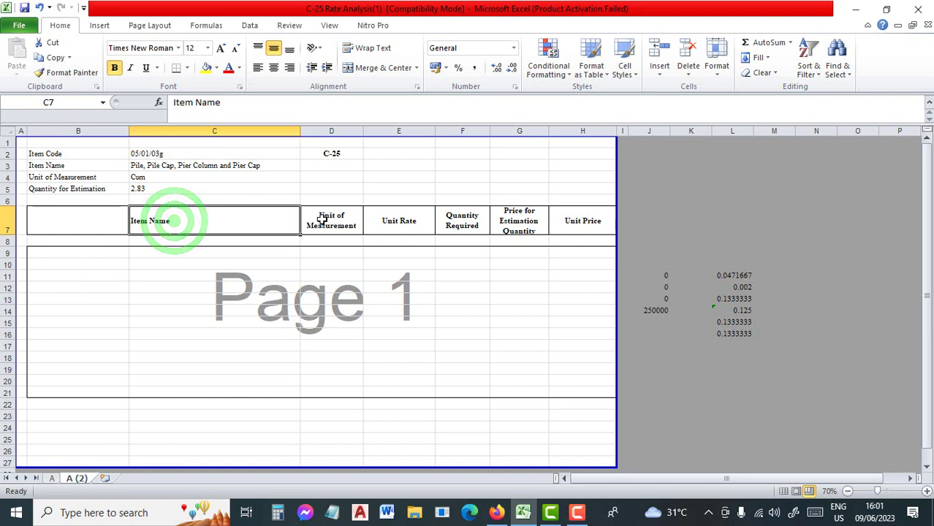
{"action": "left_click", "coordinate": [320, 220]}
{"action": "left_click", "coordinate": [400, 225]}
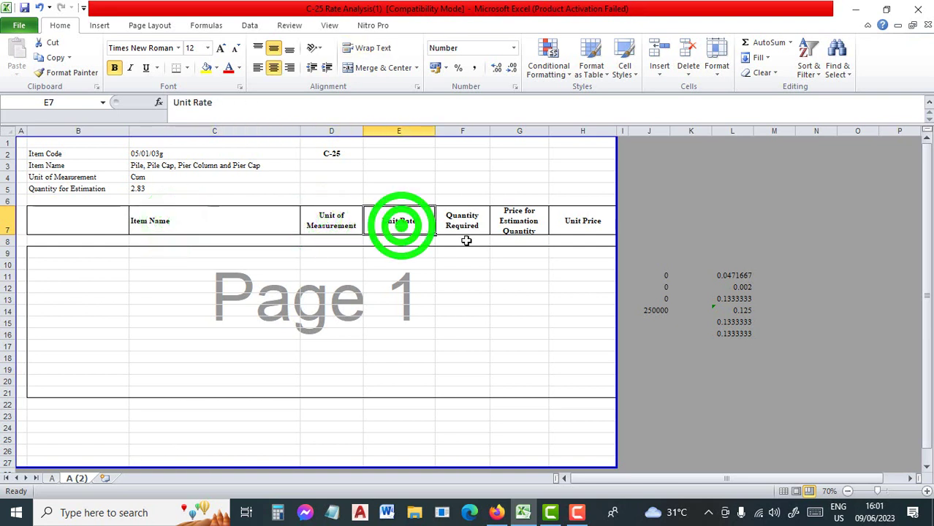
{"action": "left_click", "coordinate": [471, 226]}
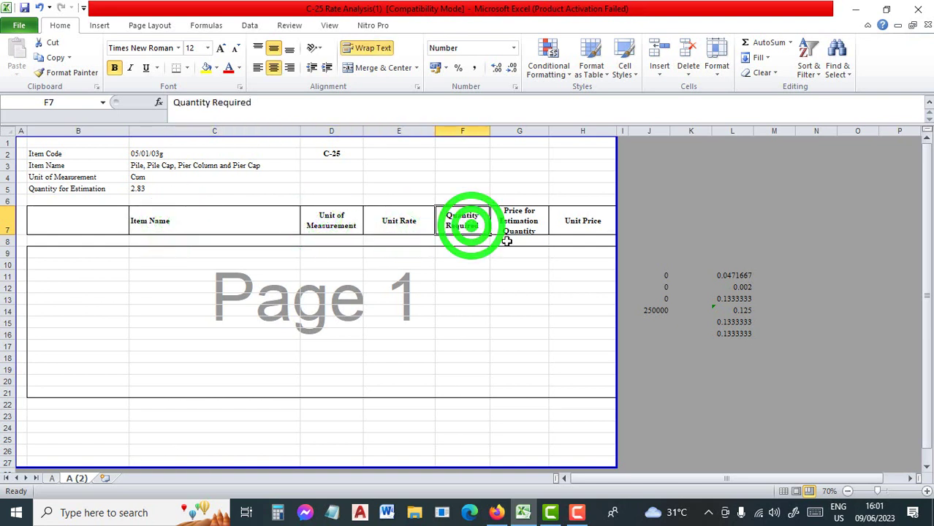
{"action": "left_click", "coordinate": [525, 229]}
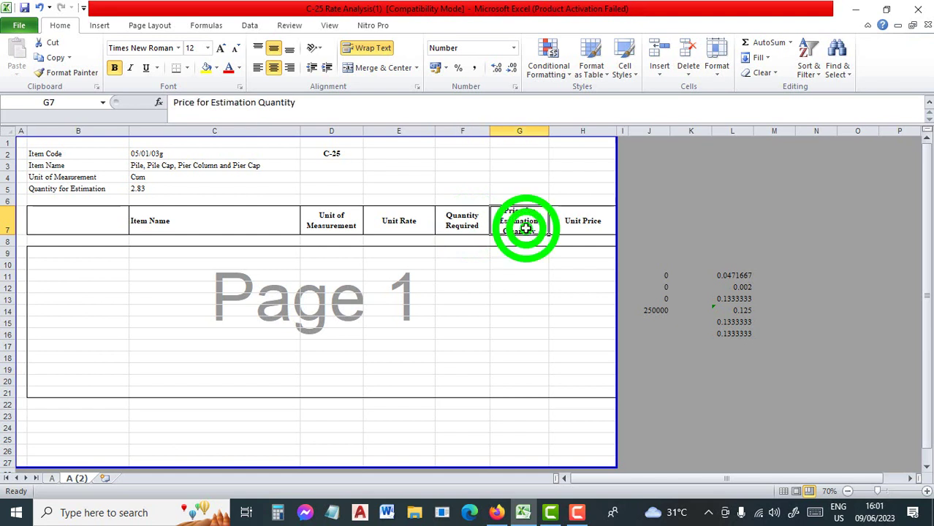
{"action": "left_click", "coordinate": [581, 224]}
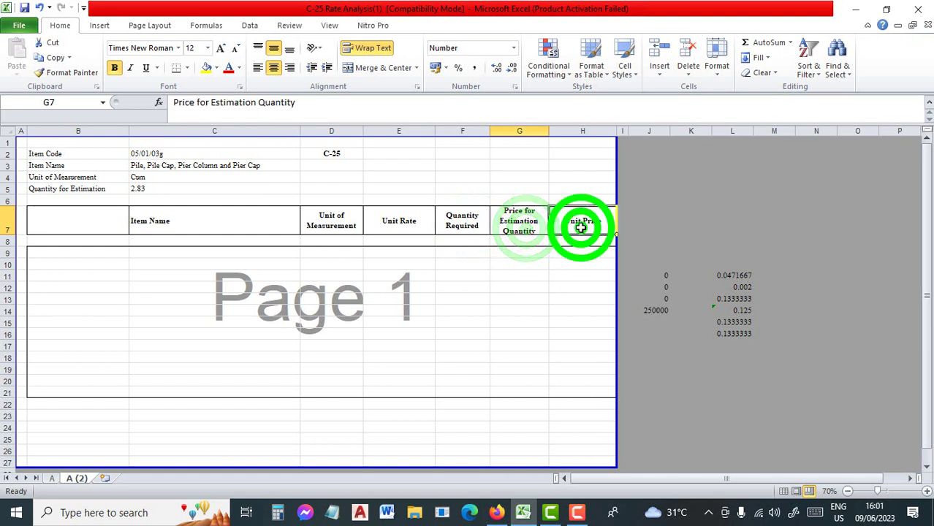
- Enter the label "Item Category" in B9 and the category "Primary Item" in C9
{"action": "left_click", "coordinate": [68, 254]}
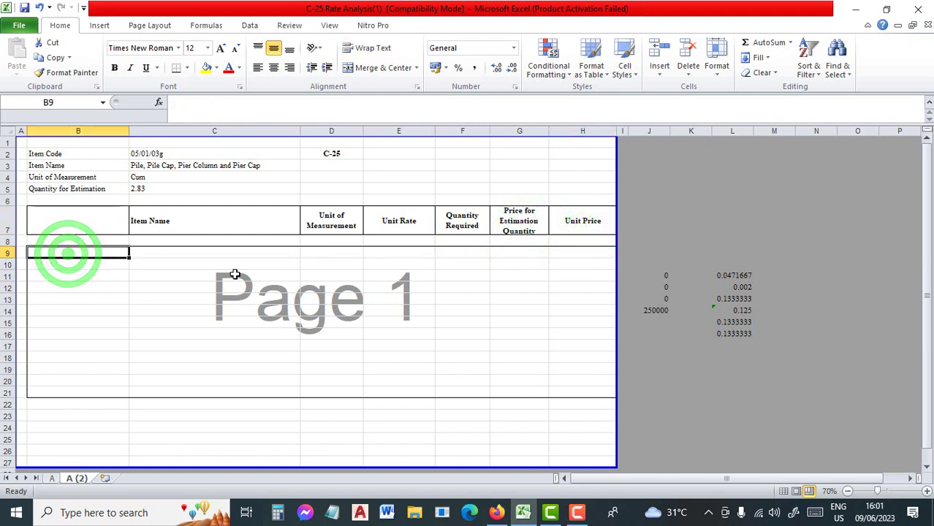
{"action": "type", "text": "Item"}
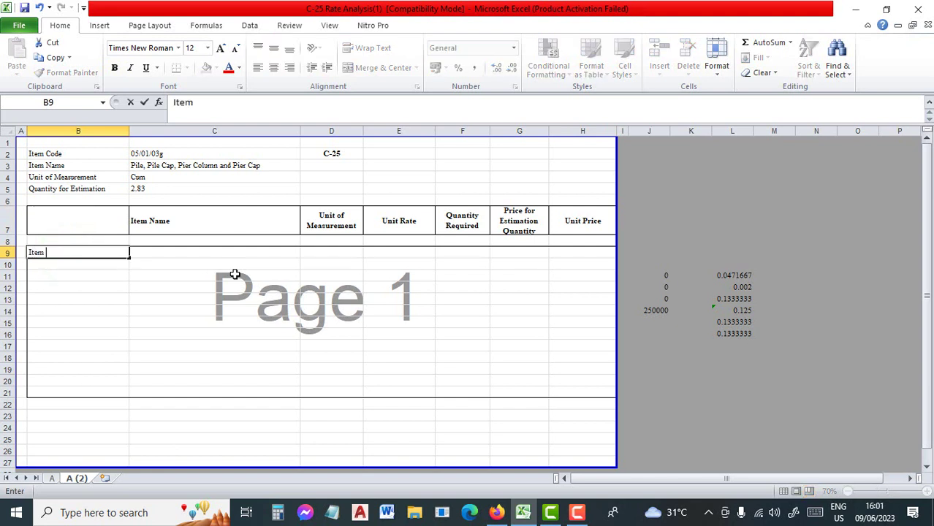
{"action": "type", "text": " Category"}
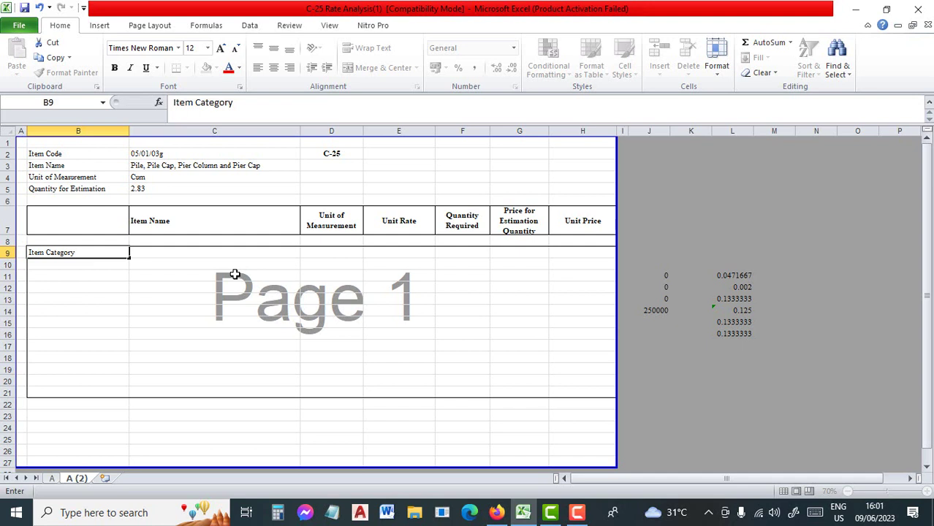
{"action": "key", "text": "Tab"}
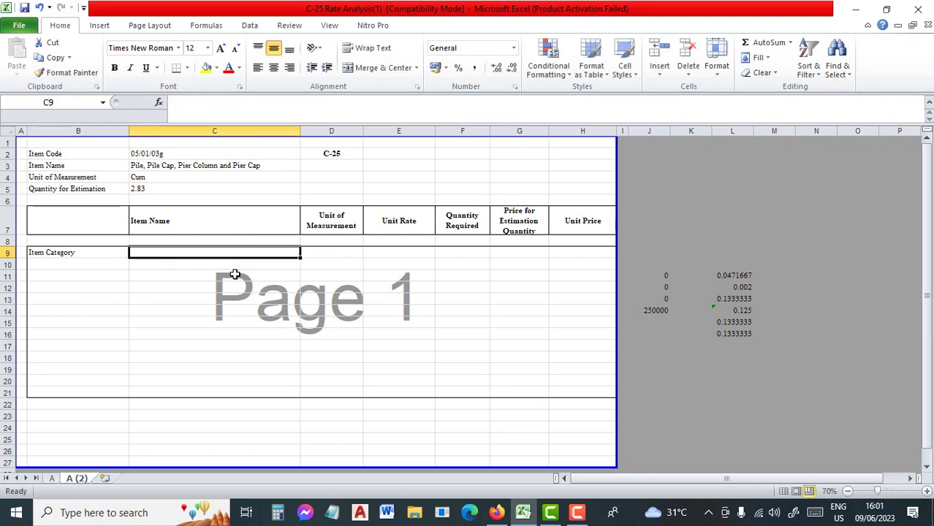
{"action": "type", "text": "Primary "}
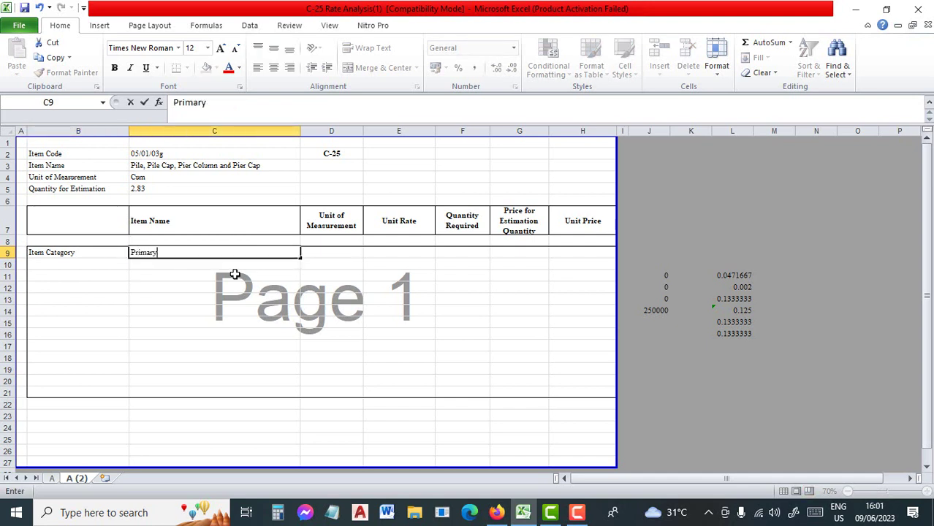
{"action": "type", "text": "Item"}
{"action": "key", "text": "Return"}
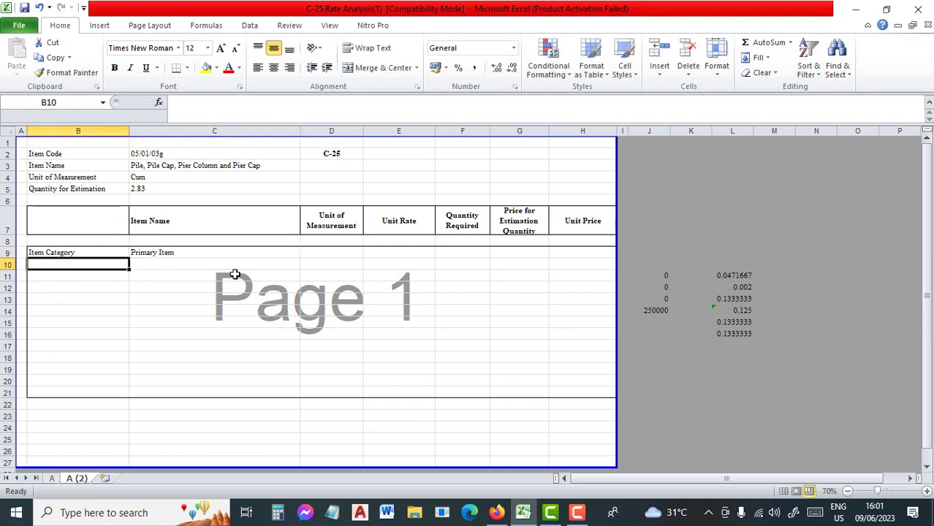
- Enter the label "Item Type" in B10 and the type "Materials" in C10
{"action": "type", "text": "Ite"}
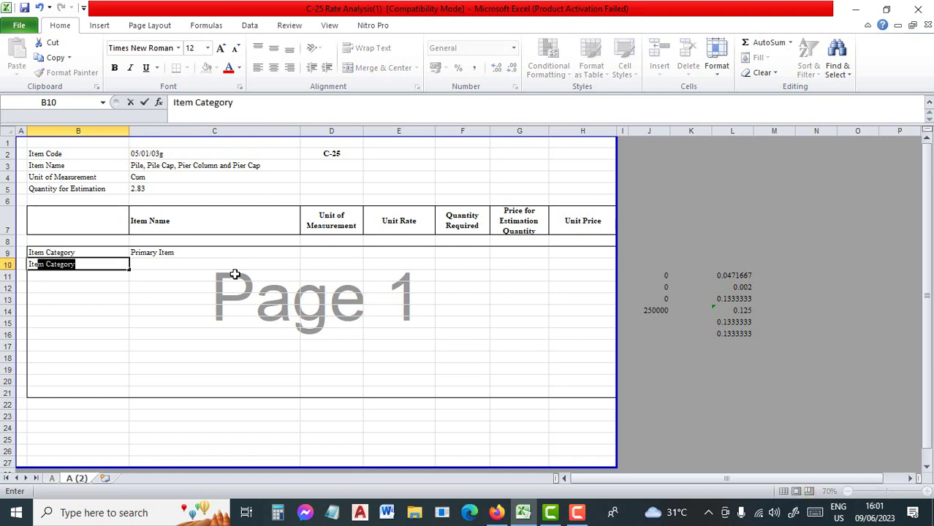
{"action": "type", "text": "m Ty"}
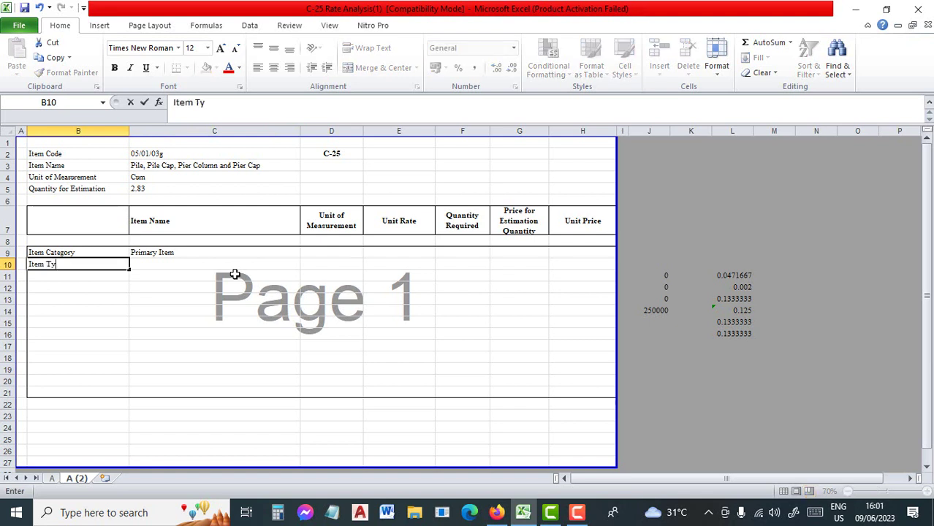
{"action": "type", "text": "pe"}
{"action": "key", "text": "Tab"}
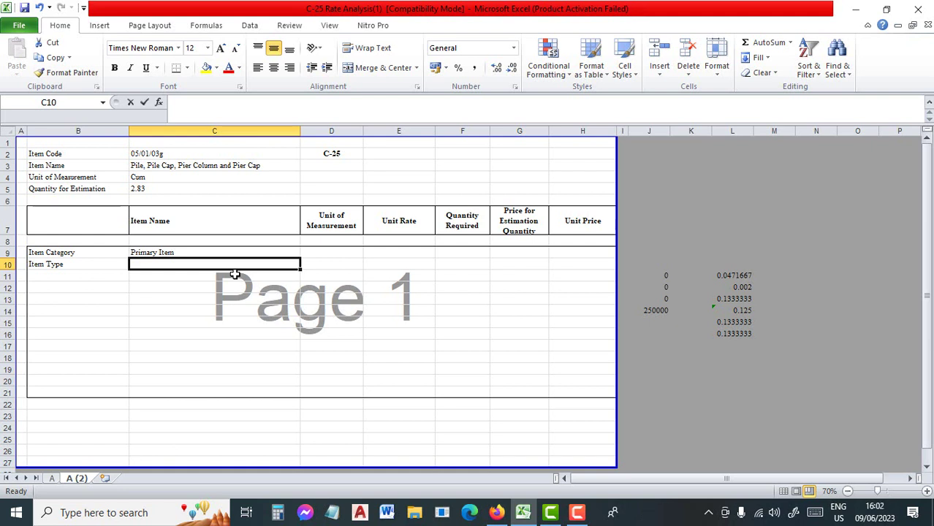
{"action": "type", "text": "Materi"}
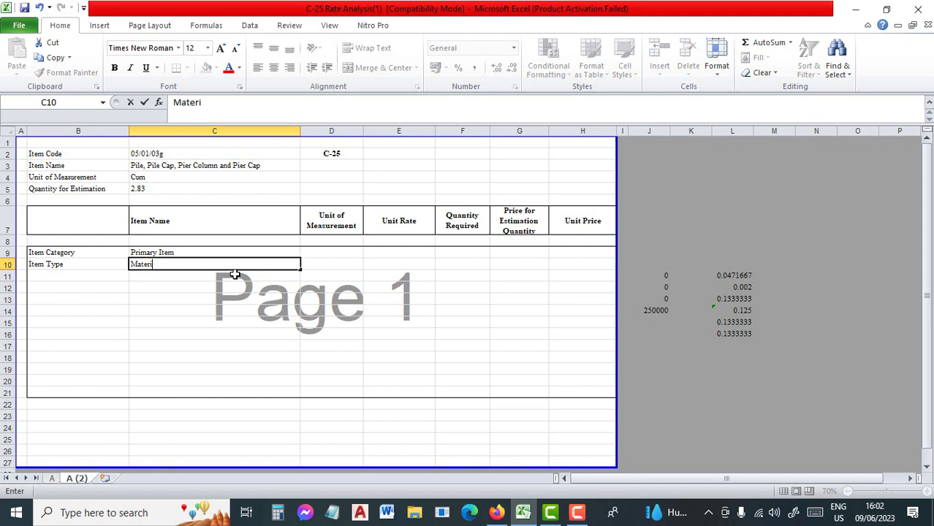
{"action": "type", "text": "als"}
{"action": "key", "text": "Return"}
- List the materials "Cement" in C11 and "Crushed boulder/gravel aggregate <25mm" in C12
{"action": "left_click", "coordinate": [235, 274]}
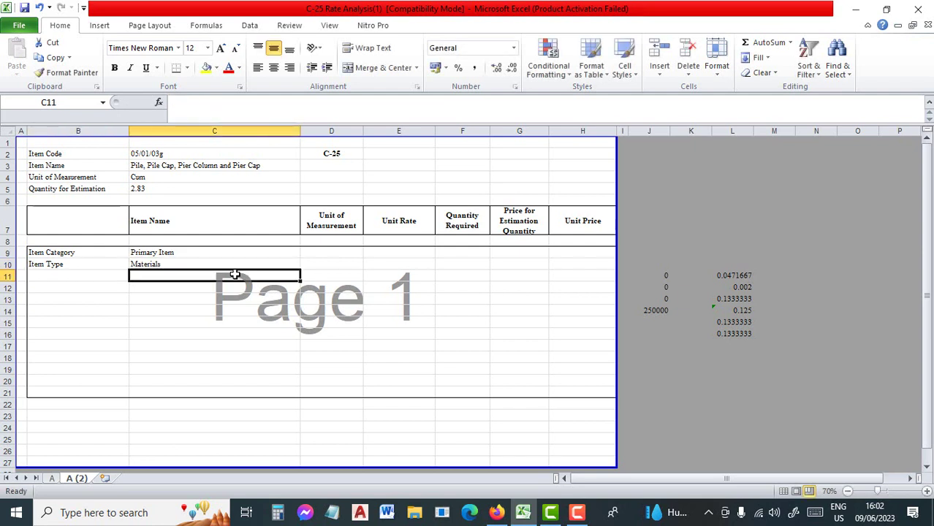
{"action": "type", "text": "Cement"}
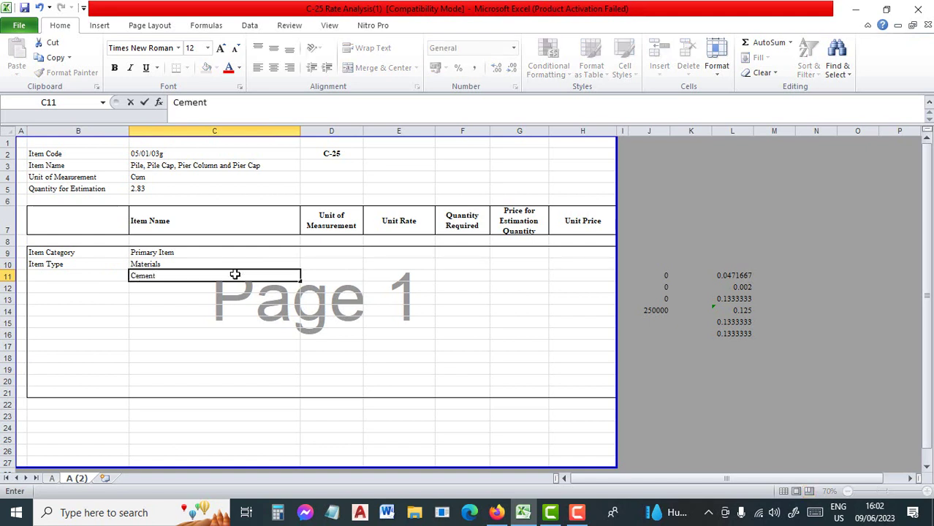
{"action": "key", "text": "Return"}
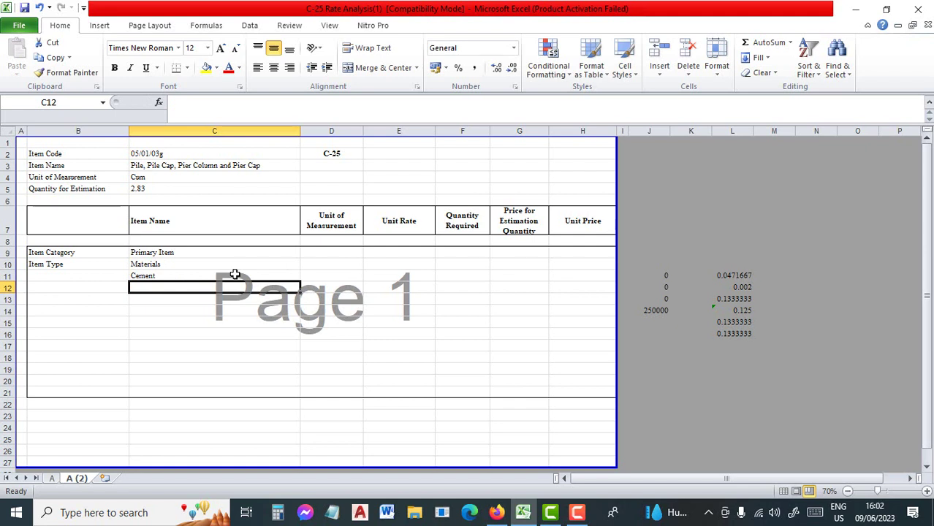
{"action": "type", "text": "Crus"}
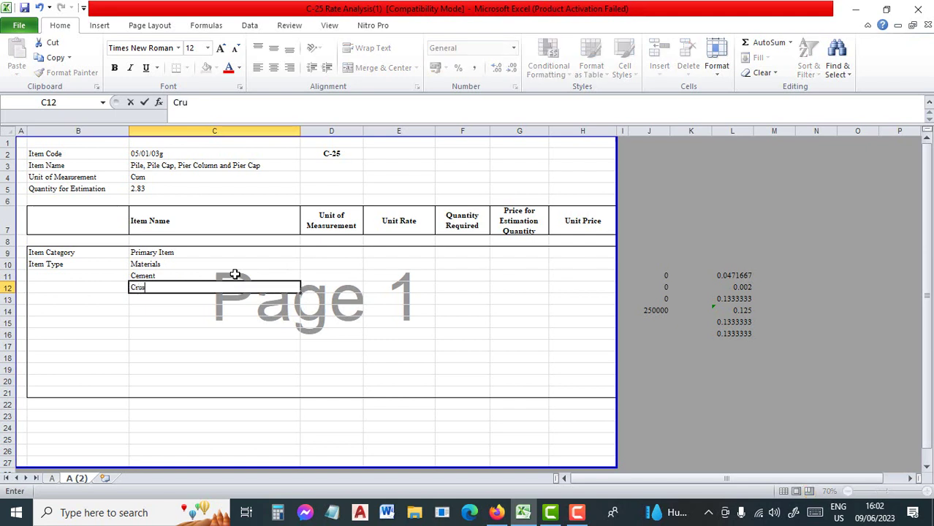
{"action": "type", "text": "hed boulder"}
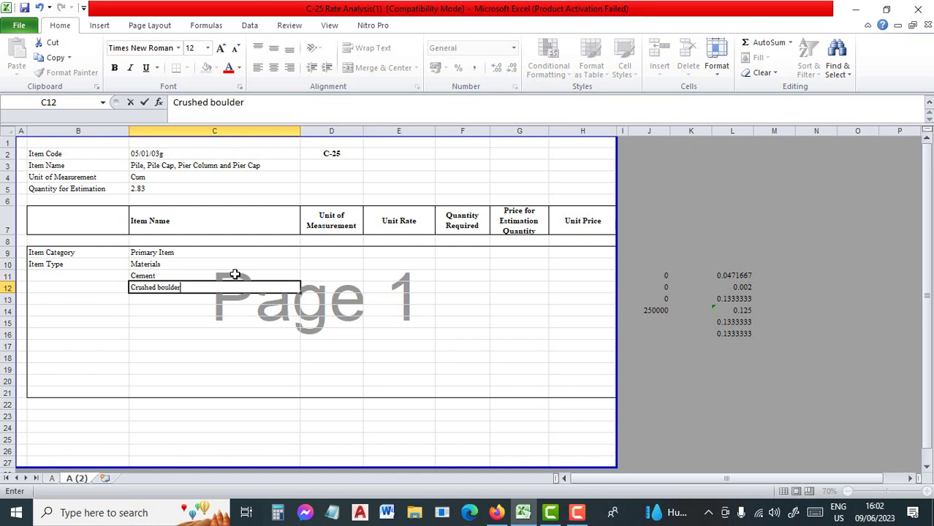
{"action": "type", "text": "/gravel aggrega"}
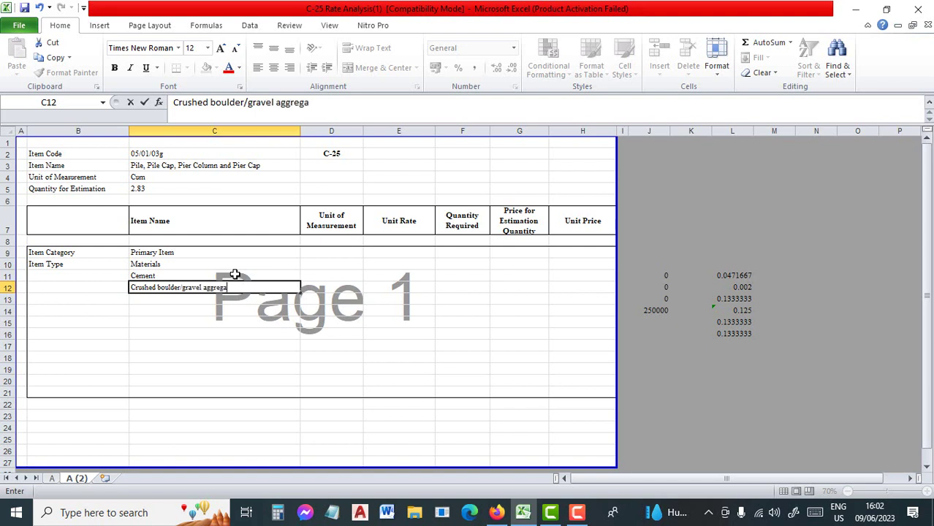
{"action": "type", "text": "te <25mm"}
{"action": "key", "text": "Return"}
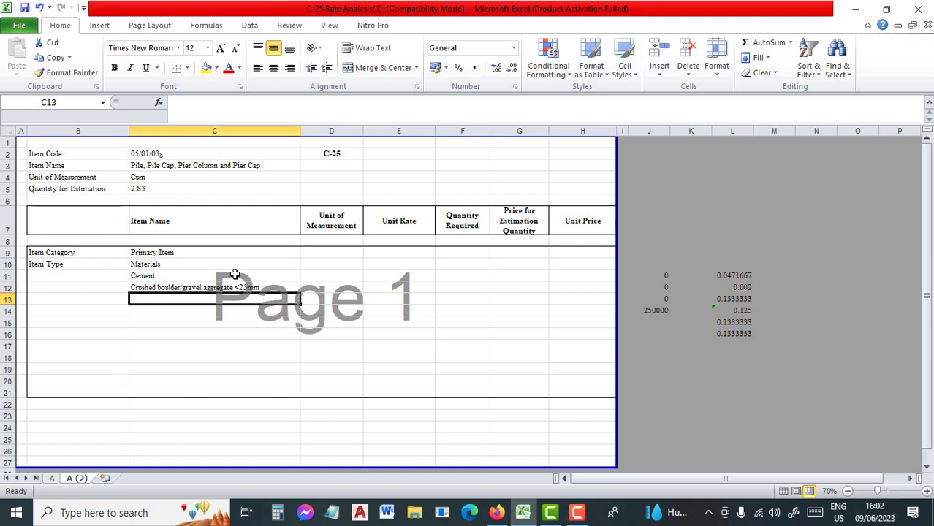
- List the materials "Sylhet Sand FM>2.50" in C13 and "Admixture" in C14
{"action": "type", "text": "S"}
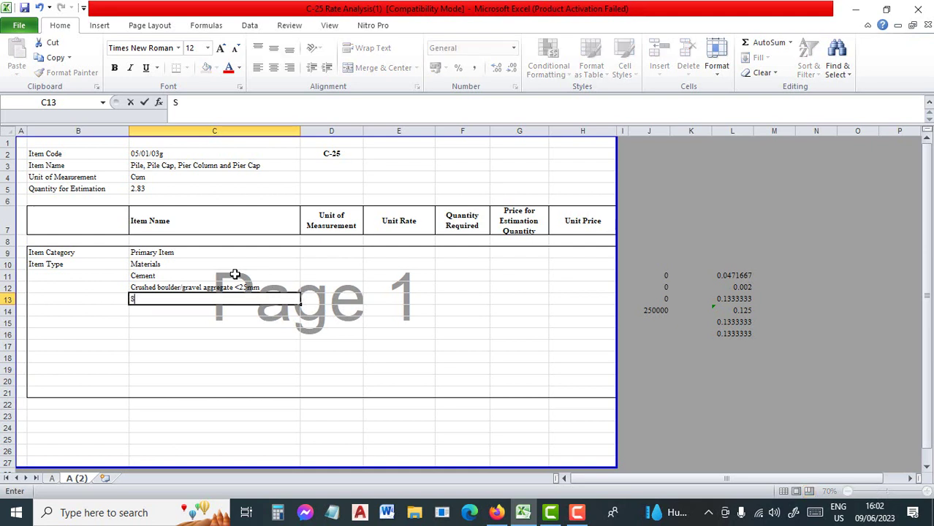
{"action": "type", "text": "ylhet Sand"}
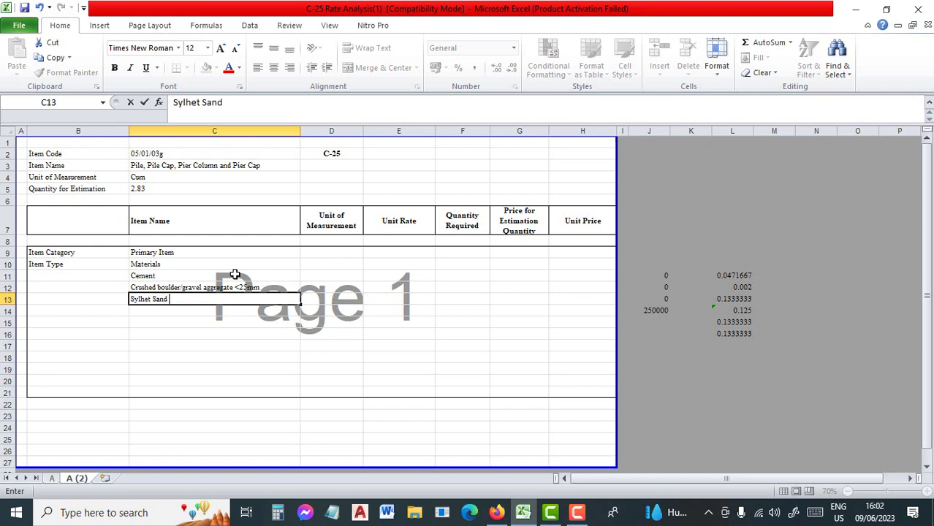
{"action": "type", "text": " FM>2.50"}
{"action": "key", "text": "Return"}
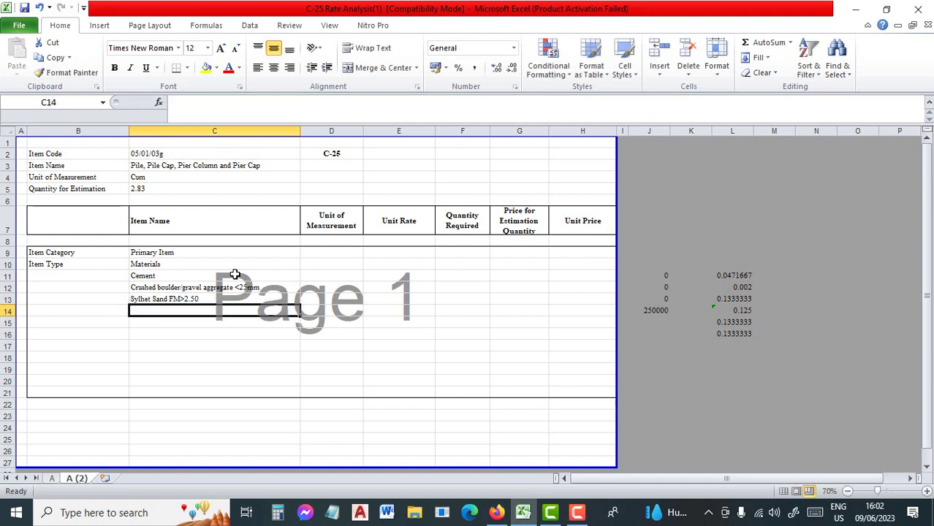
{"action": "type", "text": "Ad"}
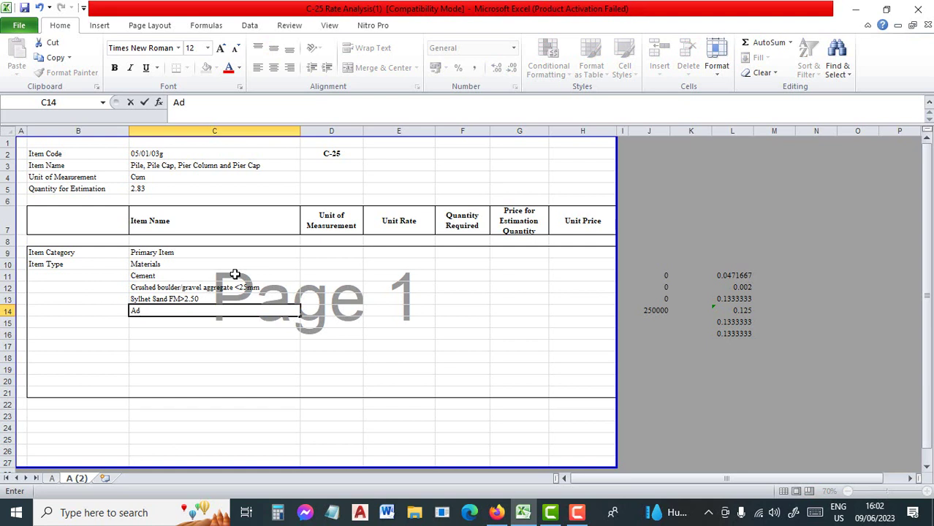
{"action": "type", "text": "mi"}
{"action": "type", "text": "xtu"}
{"action": "key", "text": "BackSpace"}
{"action": "type", "text": "ture"}
- Enter the unit "Tonne" for cement in D11 and for crushed aggregate in D12
{"action": "left_click", "coordinate": [333, 276]}
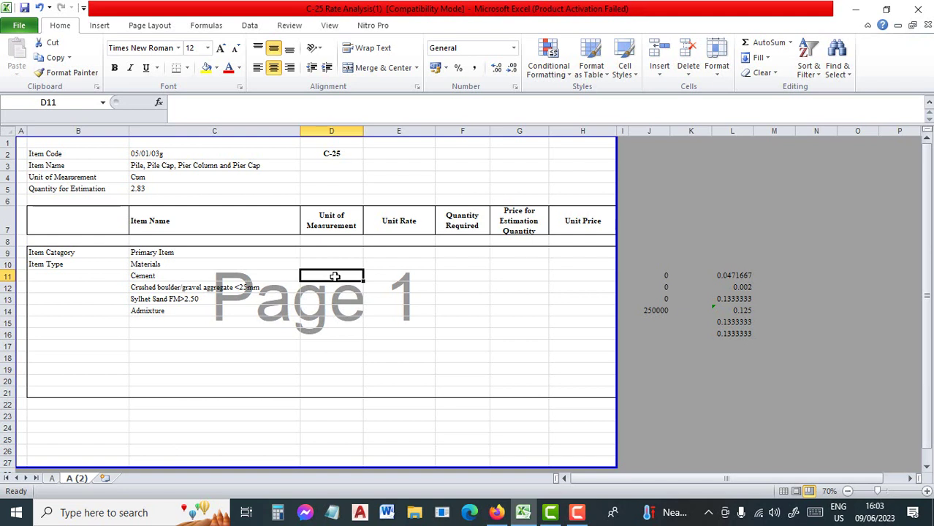
{"action": "type", "text": "Tone"}
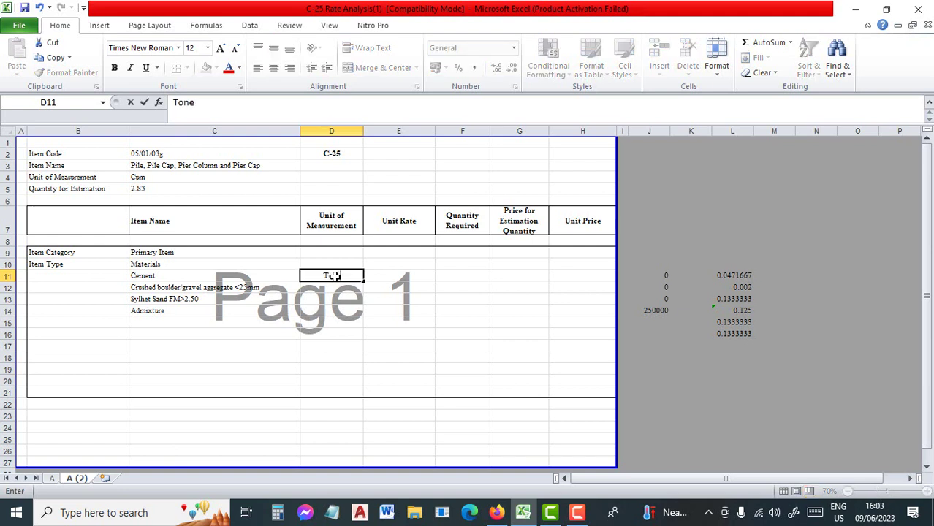
{"action": "key", "text": "BackSpace"}
{"action": "type", "text": "ne"}
{"action": "key", "text": "Return"}
{"action": "type", "text": "T"}
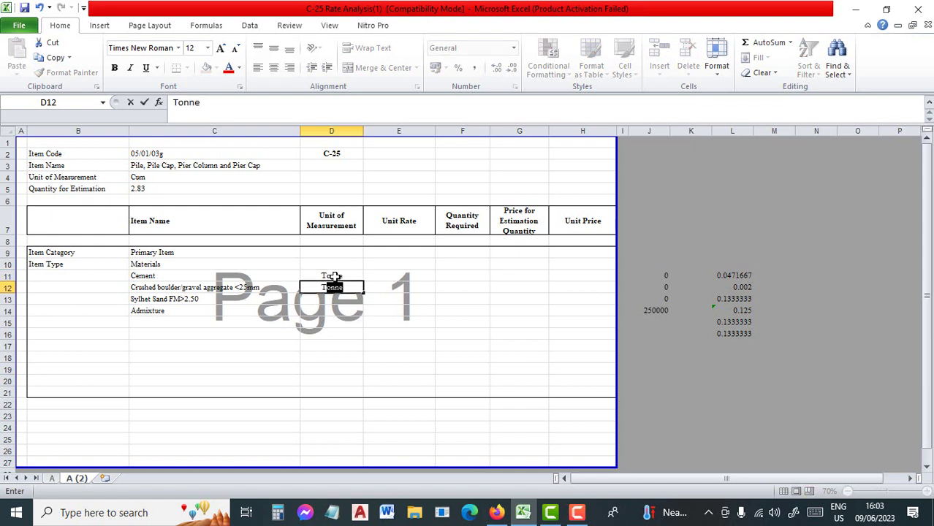
{"action": "key", "text": "Return"}
- Enter the unit "Cft" for Sylhet sand in D13 and "Liter" for admixture in D14
{"action": "type", "text": "C"}
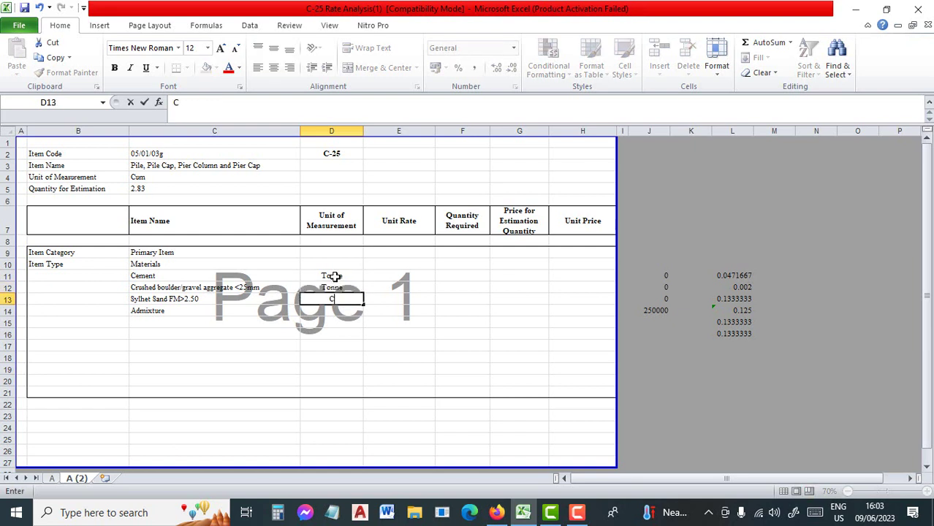
{"action": "type", "text": "ft"}
{"action": "key", "text": "Return"}
{"action": "type", "text": "Lu"}
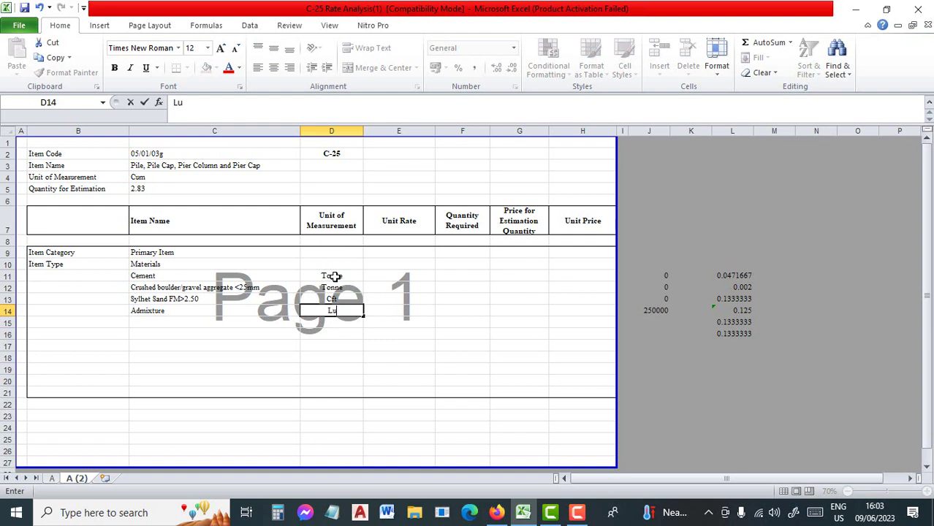
{"action": "key", "text": "BackSpace"}
{"action": "type", "text": "iter"}
{"action": "key", "text": "Tab"}
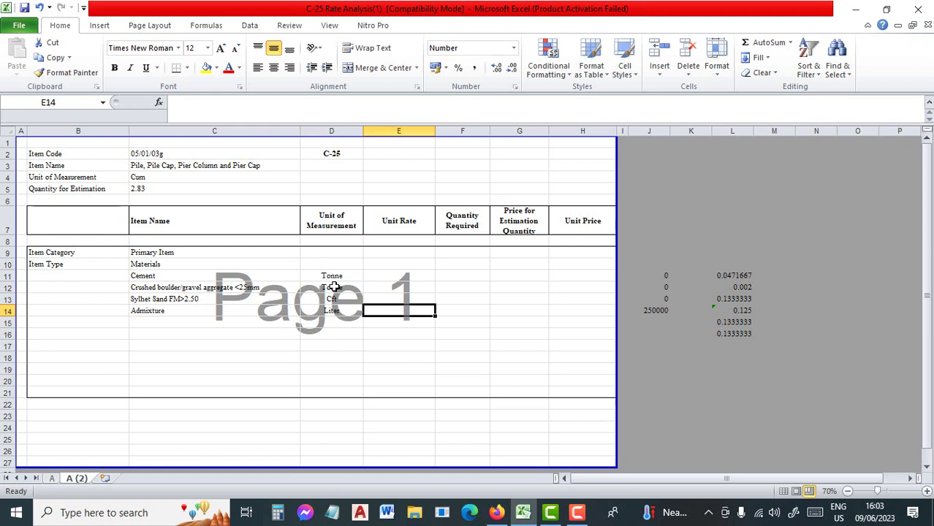
{"action": "left_click_drag", "start_coordinate": [166, 278], "coordinate": [344, 304]}
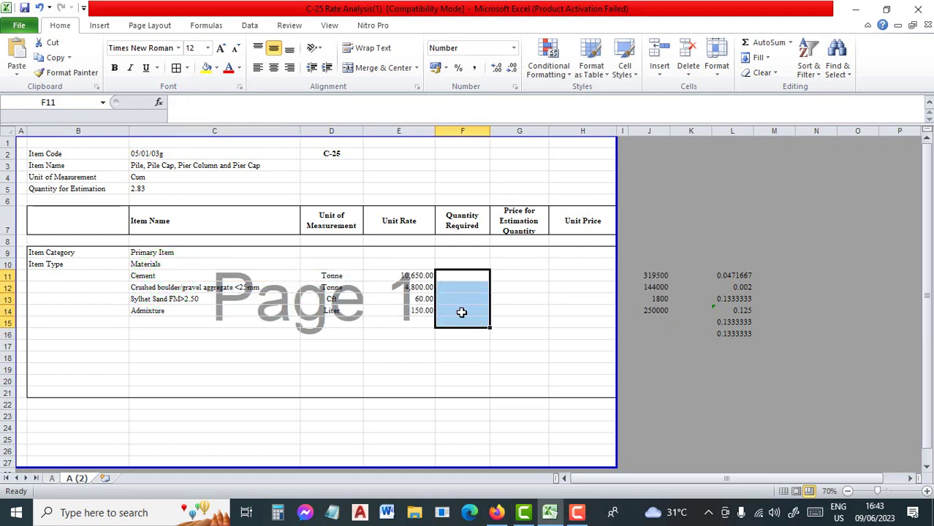
{"action": "left_click", "coordinate": [462, 313]}
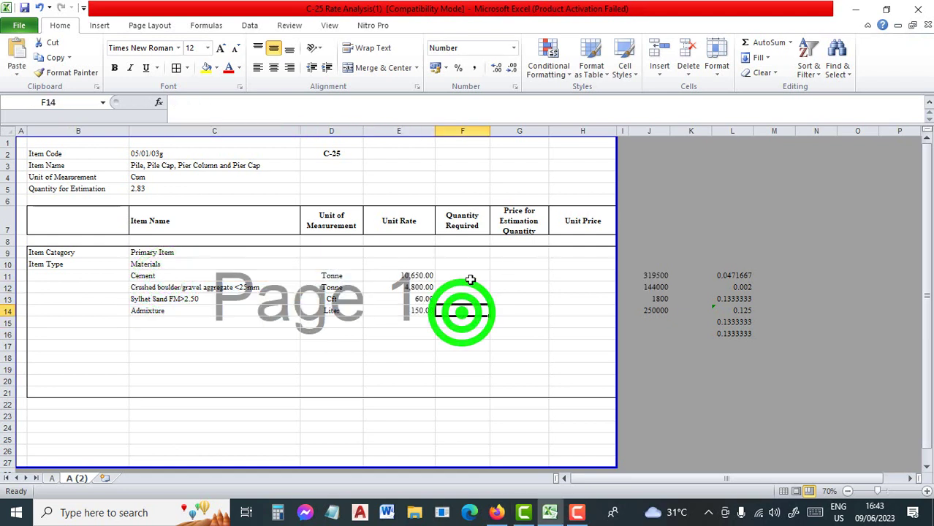
{"action": "left_click", "coordinate": [470, 278]}
{"action": "type", "text": "="}
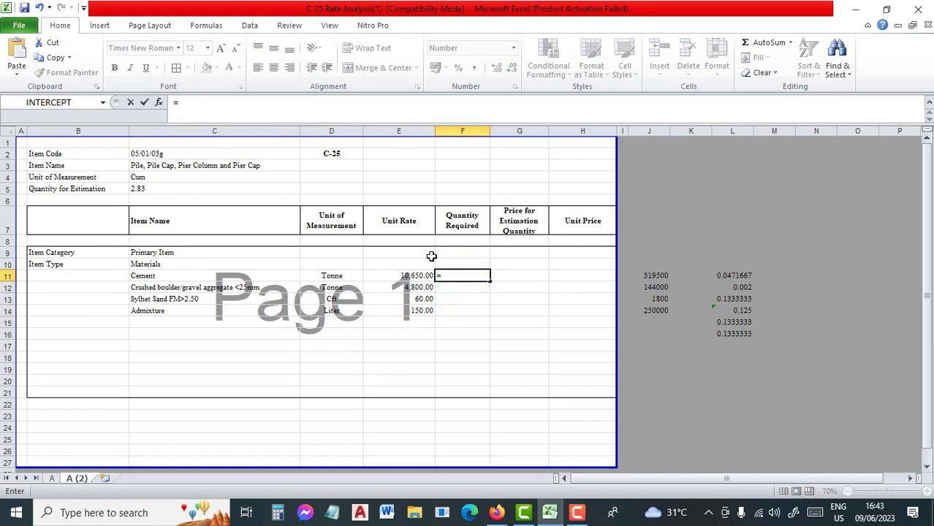
{"action": "left_click", "coordinate": [137, 188]}
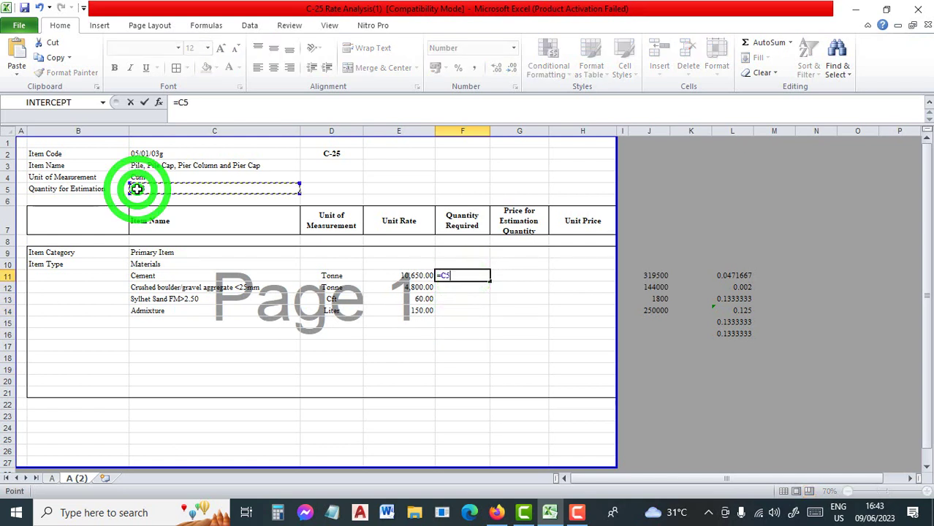
{"action": "type", "text": "*"}
{"action": "key", "text": "Escape"}
- Calculate the required cement quantity in F11 with the formula =C5*0.4
{"action": "left_click", "coordinate": [470, 278]}
{"action": "type", "text": "="}
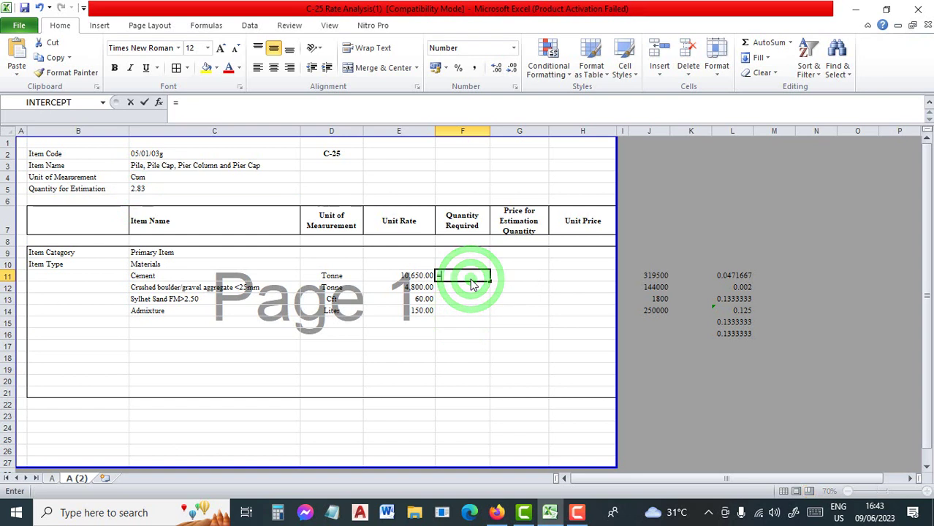
{"action": "left_click", "coordinate": [137, 189]}
{"action": "type", "text": "*"}
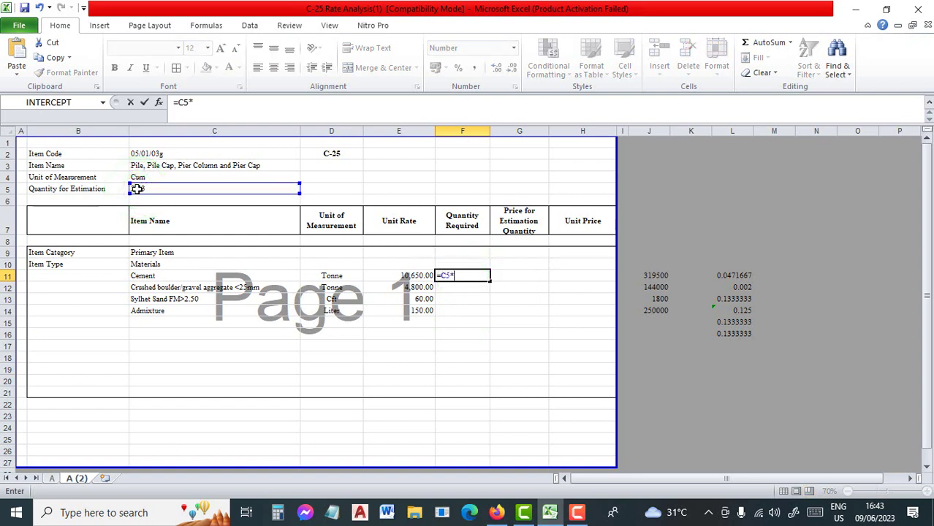
{"action": "type", "text": "0.4"}
{"action": "key", "text": "Return"}
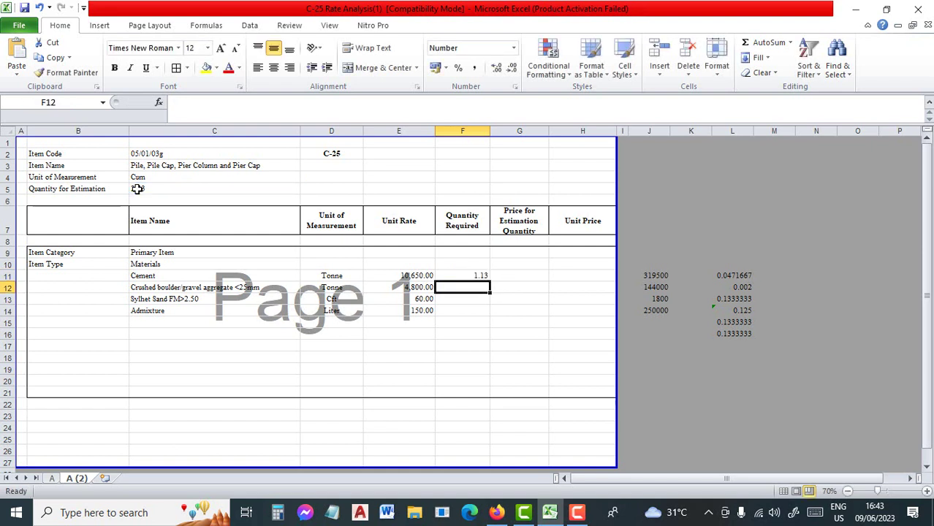
{"action": "type", "text": "="}
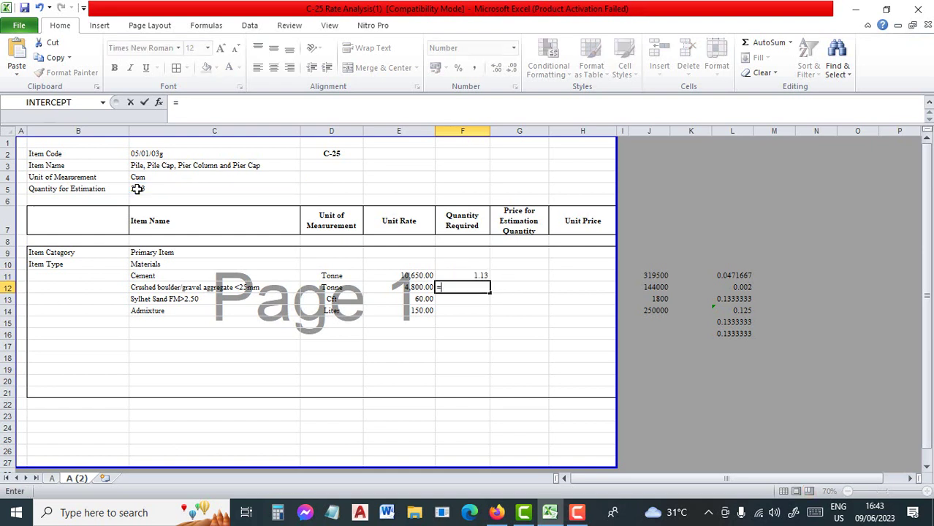
{"action": "left_click", "coordinate": [136, 189]}
{"action": "key", "text": "Escape"}
- Re-enter the cement quantity formula in F11, multiplying the estimation quantity in C5 by 0.4
{"action": "key", "text": "Up"}
{"action": "type", "text": "="}
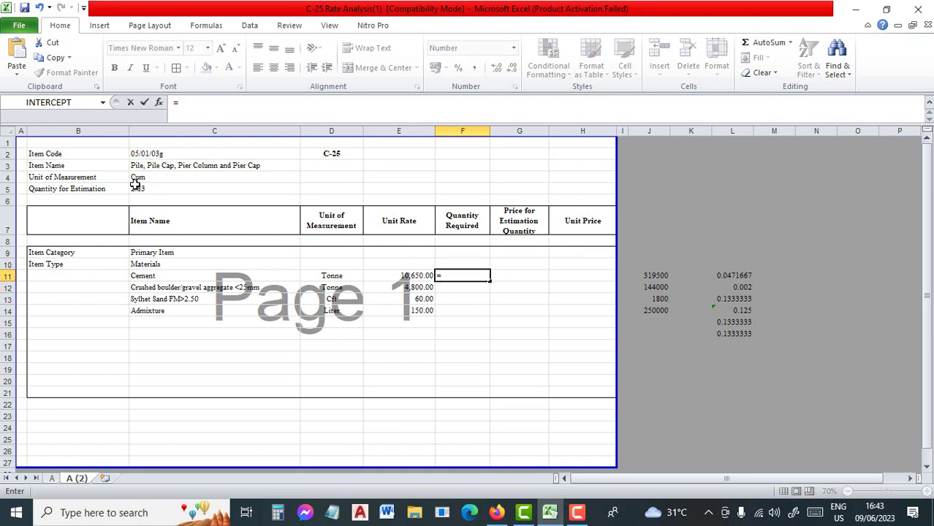
{"action": "left_click", "coordinate": [136, 188]}
{"action": "type", "text": "*"}
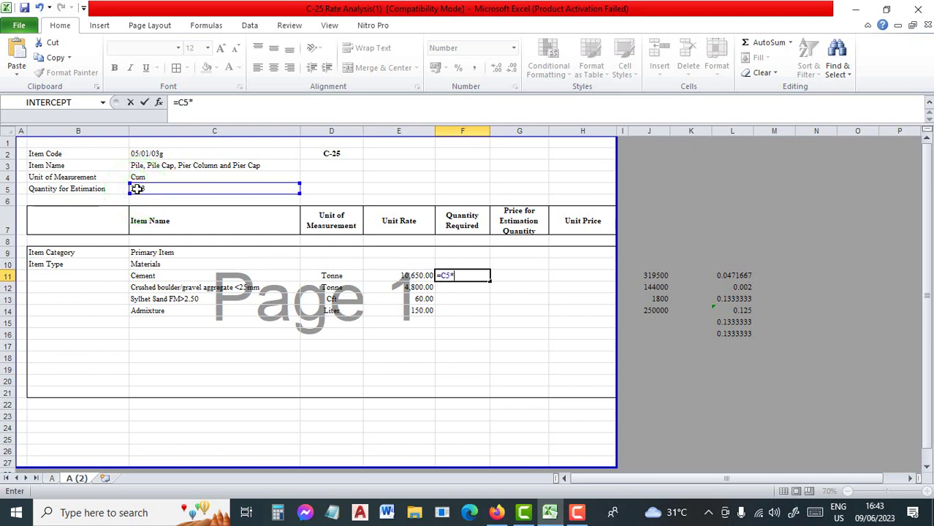
{"action": "type", "text": ".1"}
{"action": "key", "text": "Return"}
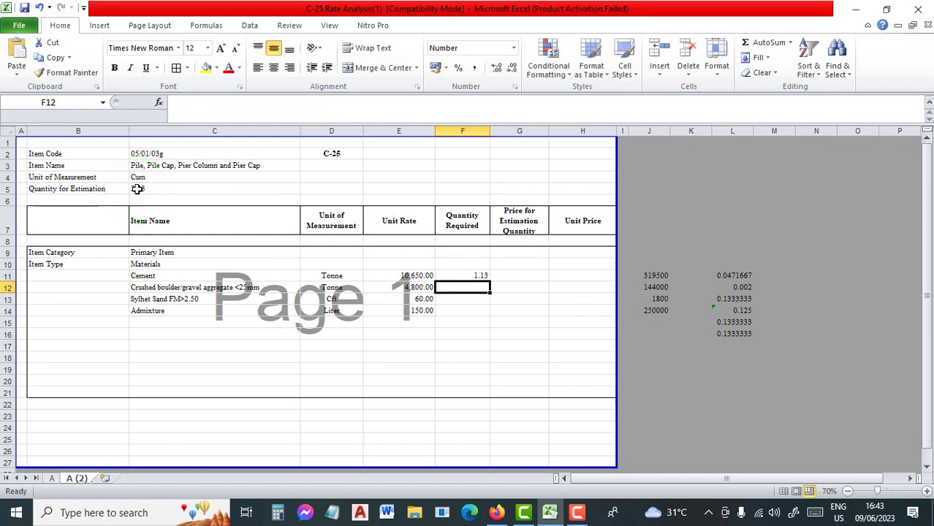
- Calculate the required crushed aggregate quantity in F12 with the formula =C5*1.182
{"action": "type", "text": "="}
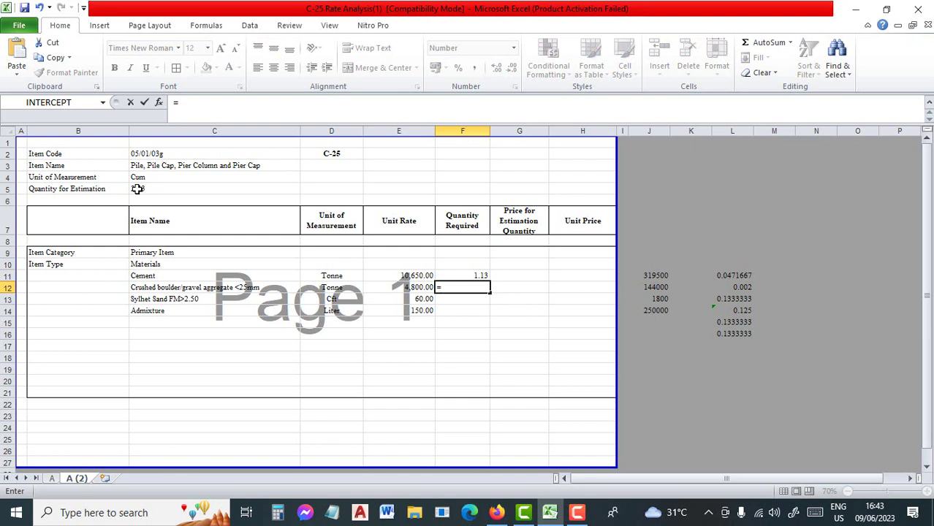
{"action": "left_click", "coordinate": [137, 188]}
{"action": "type", "text": "*"}
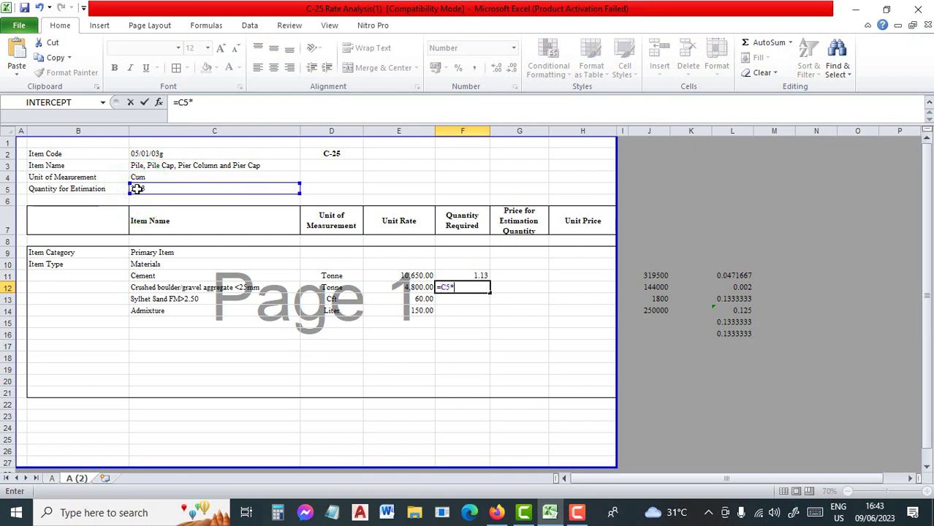
{"action": "type", "text": "1.182"}
{"action": "key", "text": "Return"}
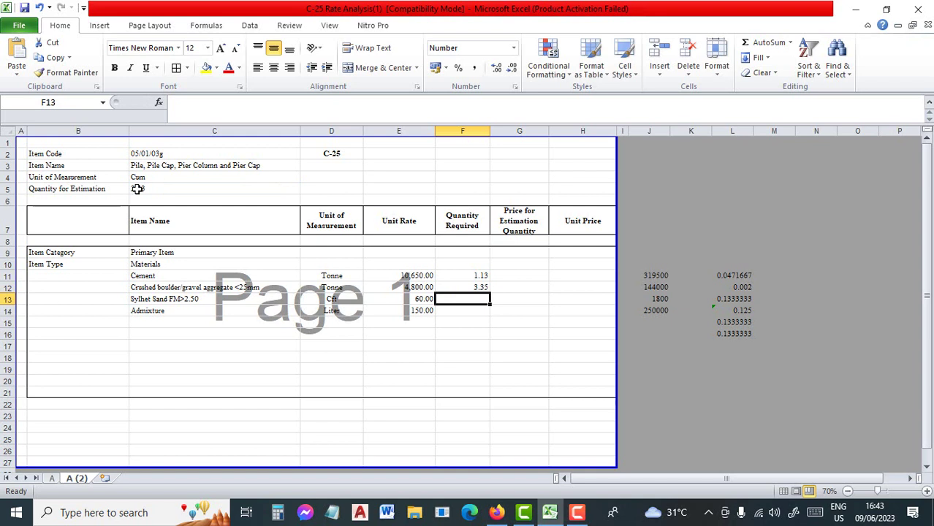
- Calculate the required Sylhet sand quantity in F13 with the formula =747/41*C5
{"action": "type", "text": "="}
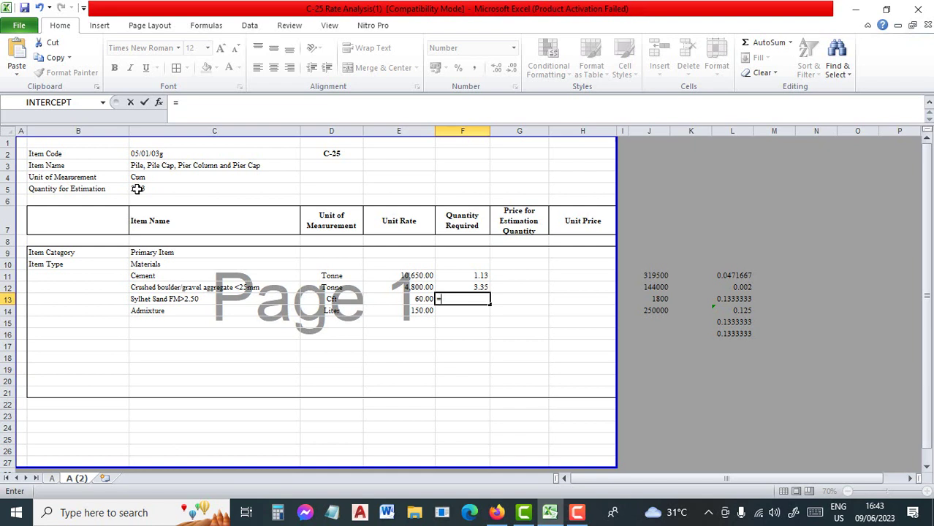
{"action": "type", "text": "747/"}
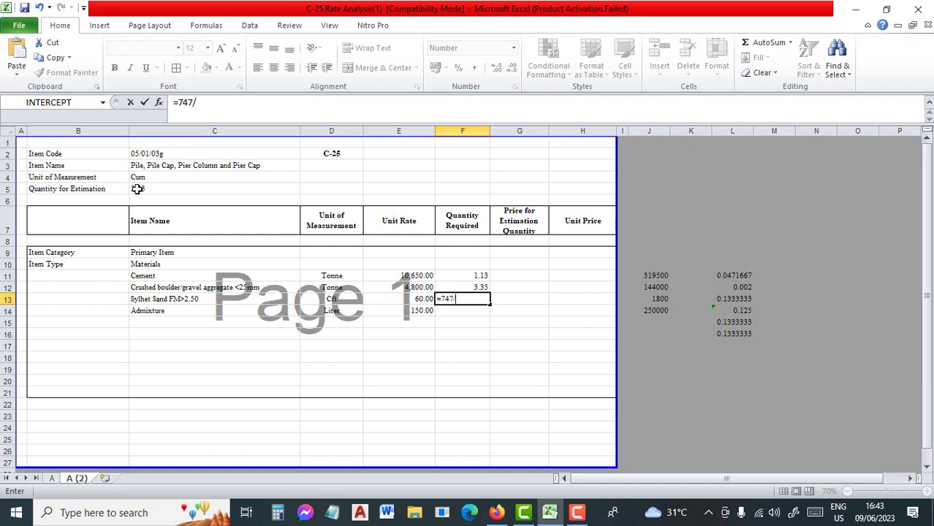
{"action": "type", "text": "41*"}
{"action": "left_click", "coordinate": [137, 189]}
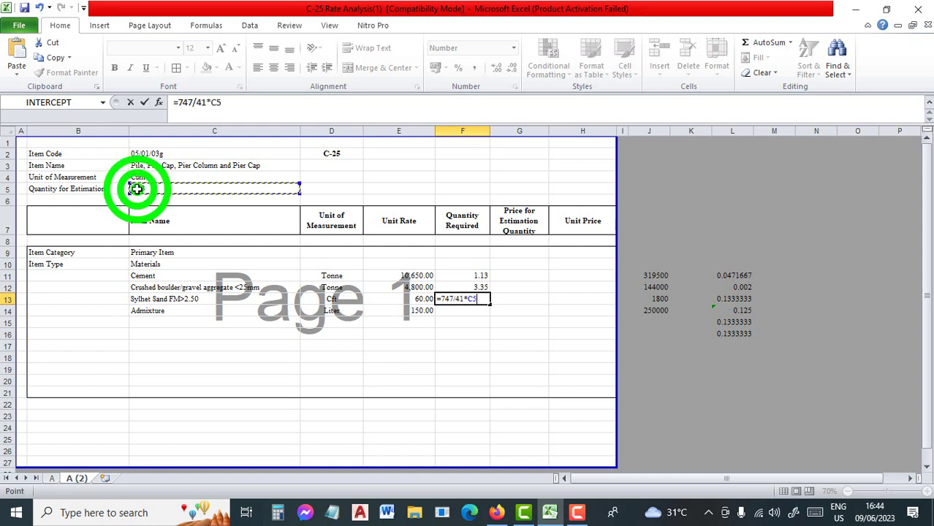
{"action": "key", "text": "Return"}
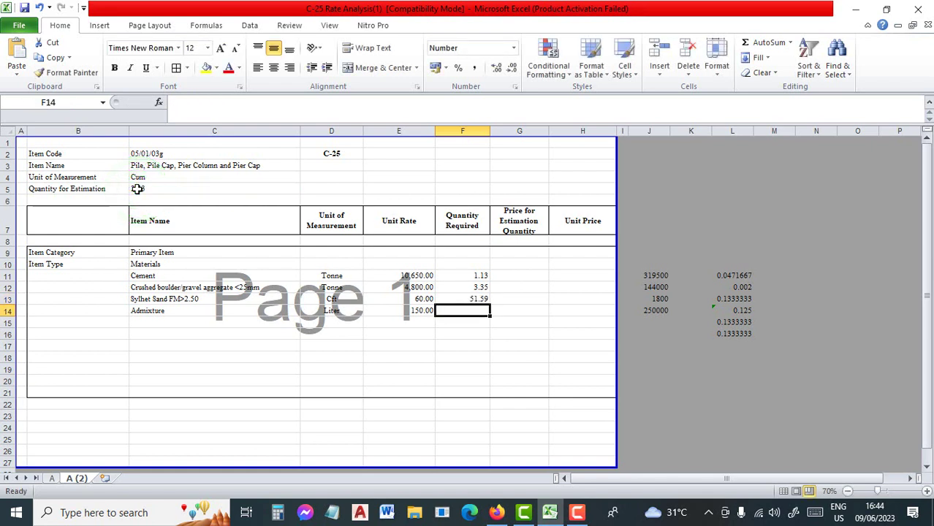
- Calculate the required admixture quantity in F14 with the formula =C5*2.8
{"action": "type", "text": "="}
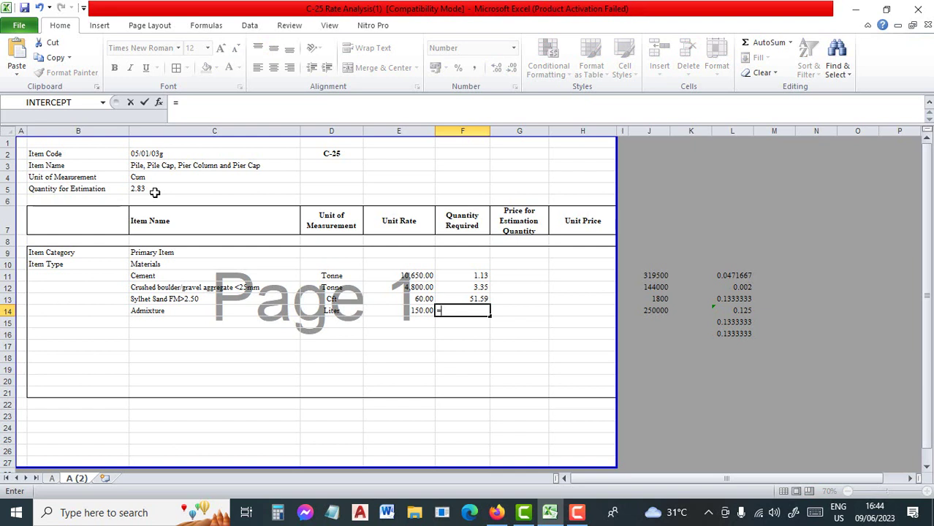
{"action": "left_click", "coordinate": [155, 192]}
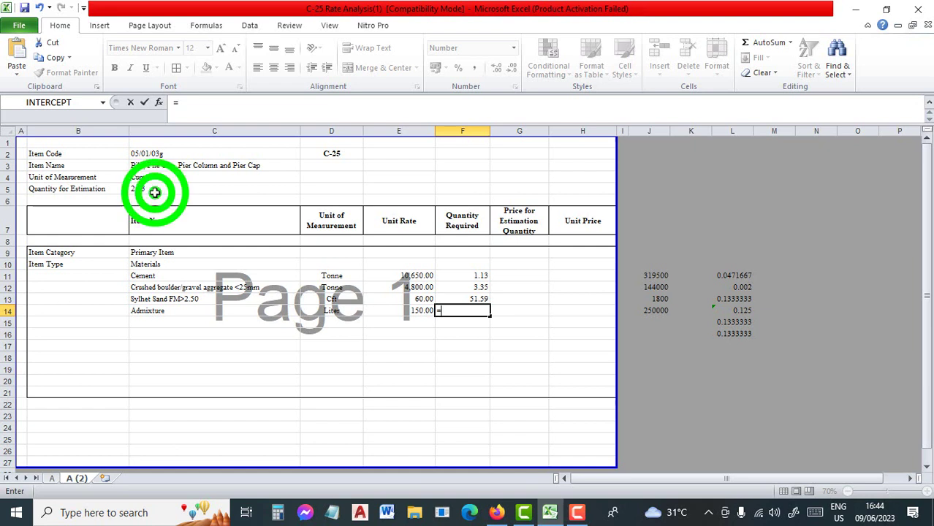
{"action": "type", "text": "*"}
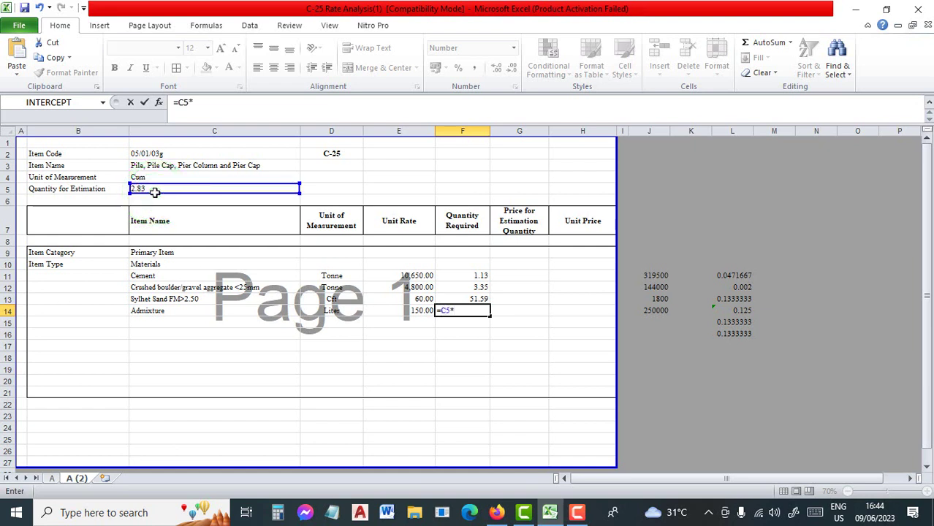
{"action": "type", "text": "2.8"}
{"action": "key", "text": "Return"}
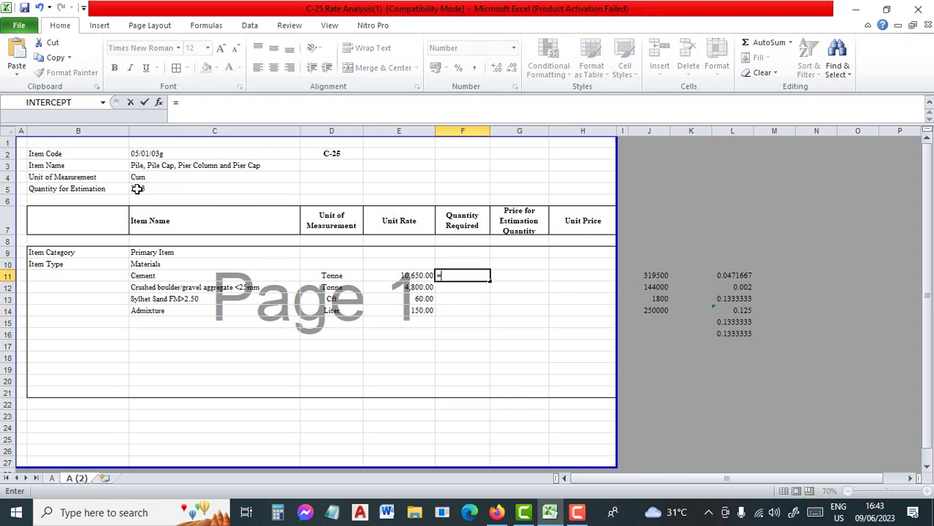
- Enter the cement quantity formula in F11, multiplying the estimation quantity in C5 by 0.4
{"action": "left_click", "coordinate": [137, 188]}
{"action": "type", "text": "*"}
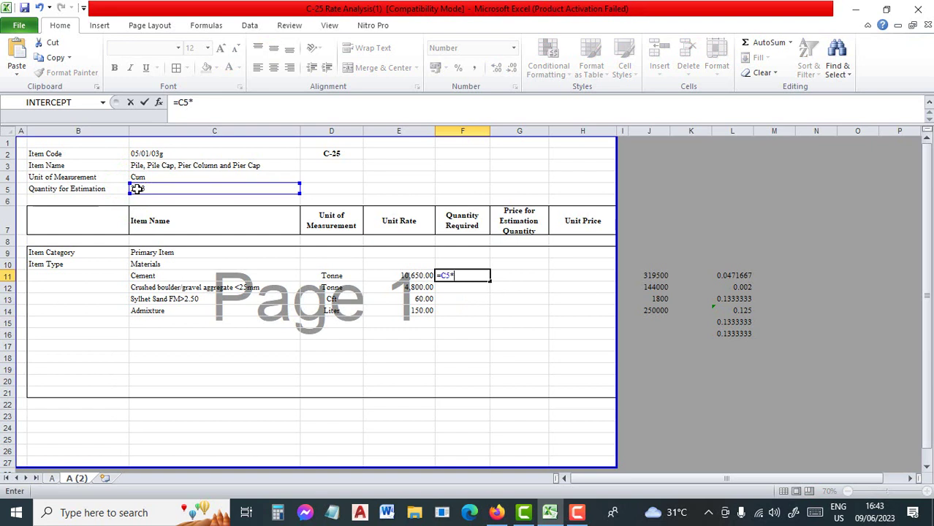
{"action": "type", "text": "4"}
{"action": "key", "text": "Return"}
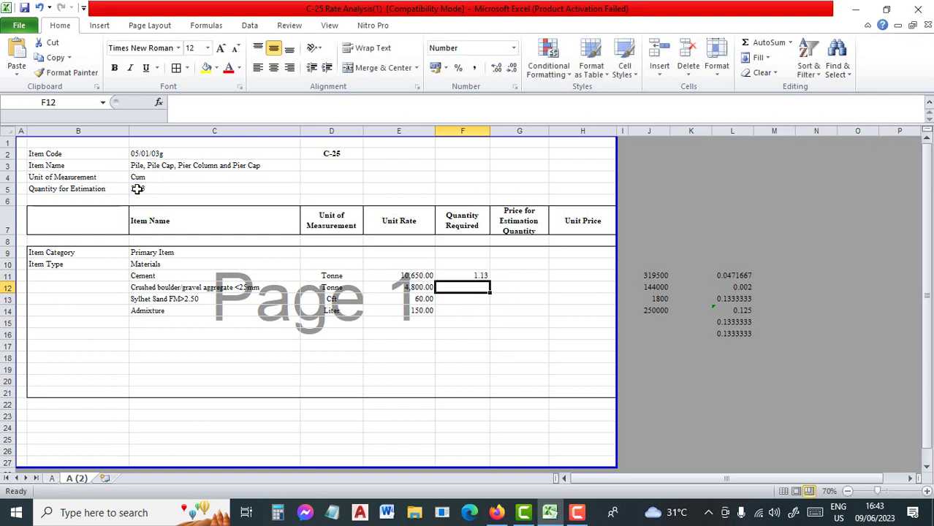
- Enter the crushed aggregate quantity formula =C5*1.182 in F12
{"action": "type", "text": "="}
{"action": "left_click", "coordinate": [137, 188]}
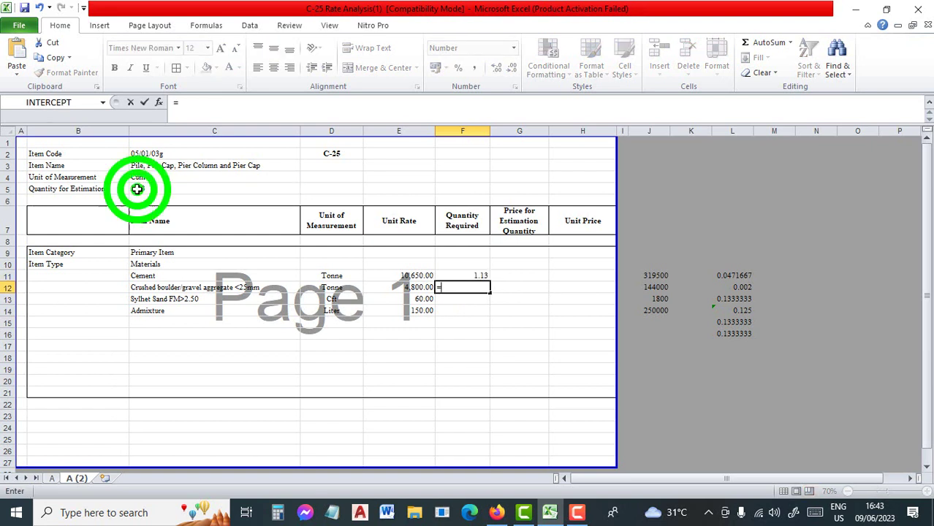
{"action": "type", "text": "*1.182"}
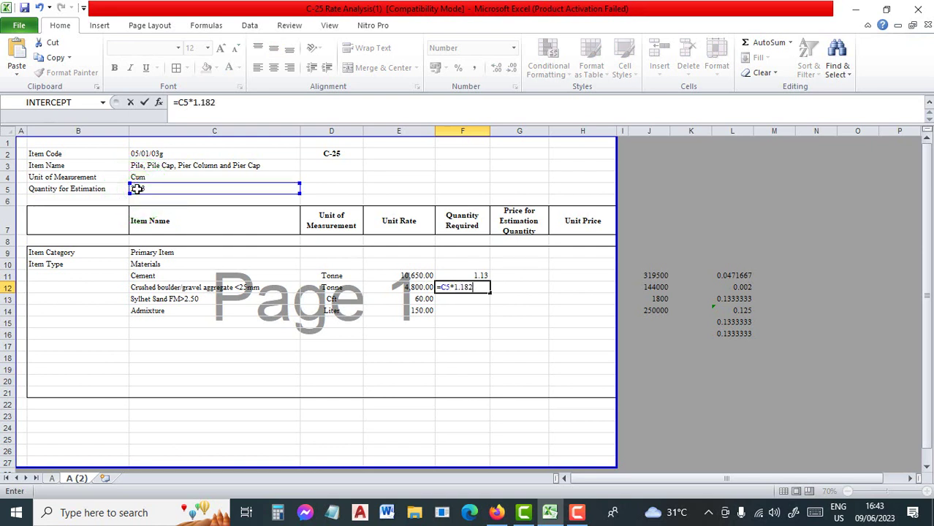
{"action": "key", "text": "Return"}
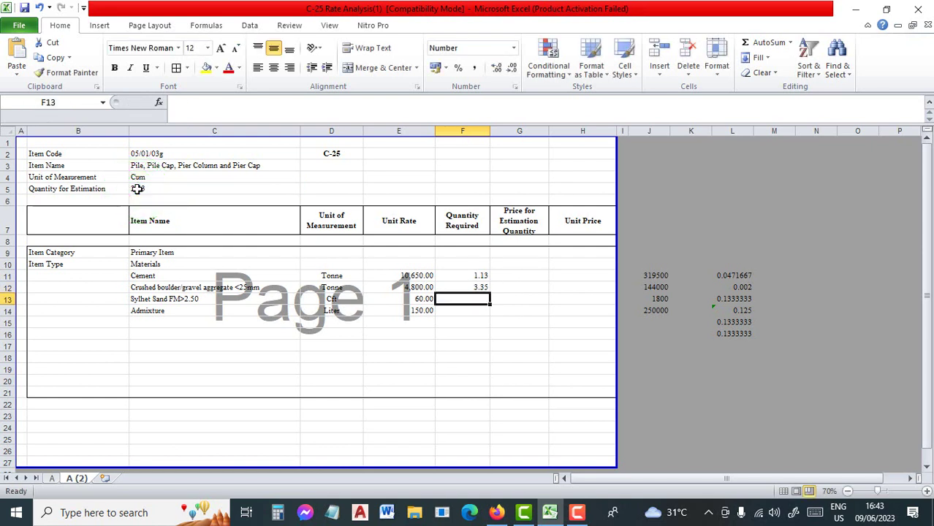
- Enter the Sylhet sand quantity formula =747/41*C5 in F13
{"action": "type", "text": "="}
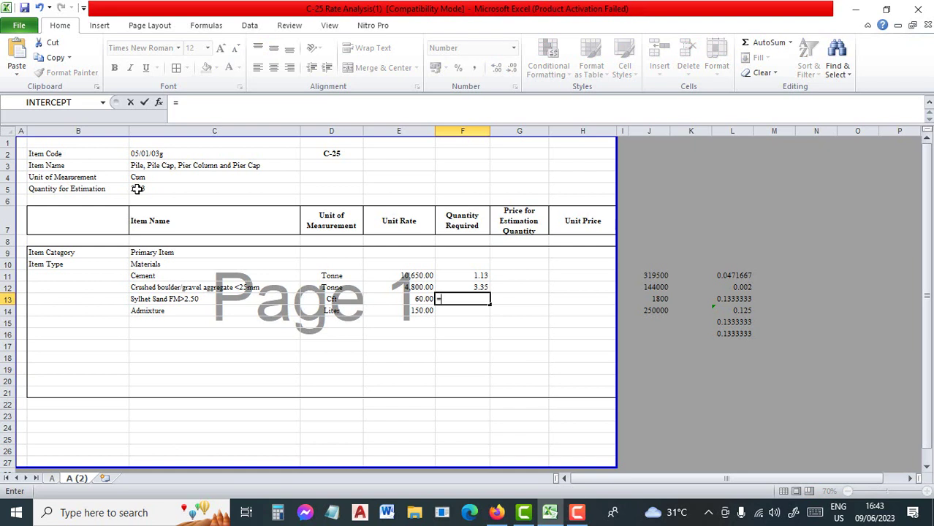
{"action": "type", "text": "747/"}
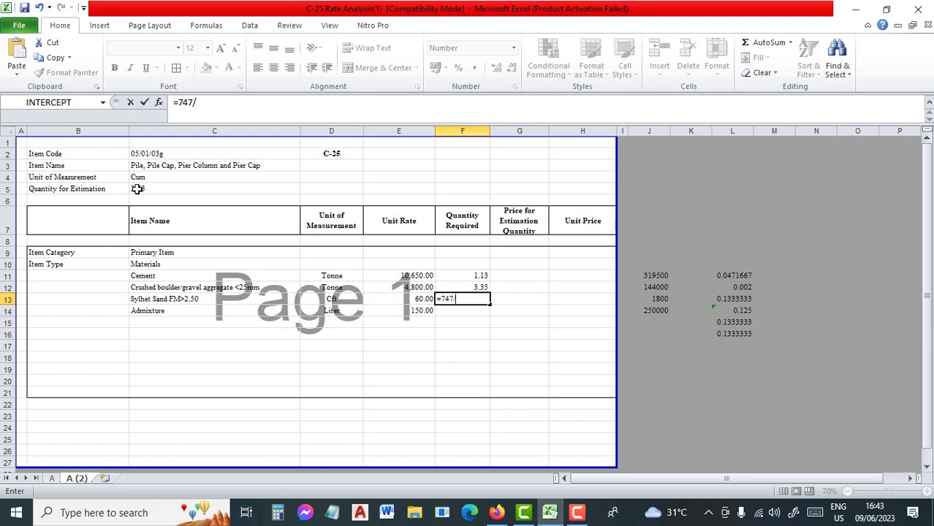
{"action": "type", "text": "41*"}
{"action": "left_click", "coordinate": [138, 189]}
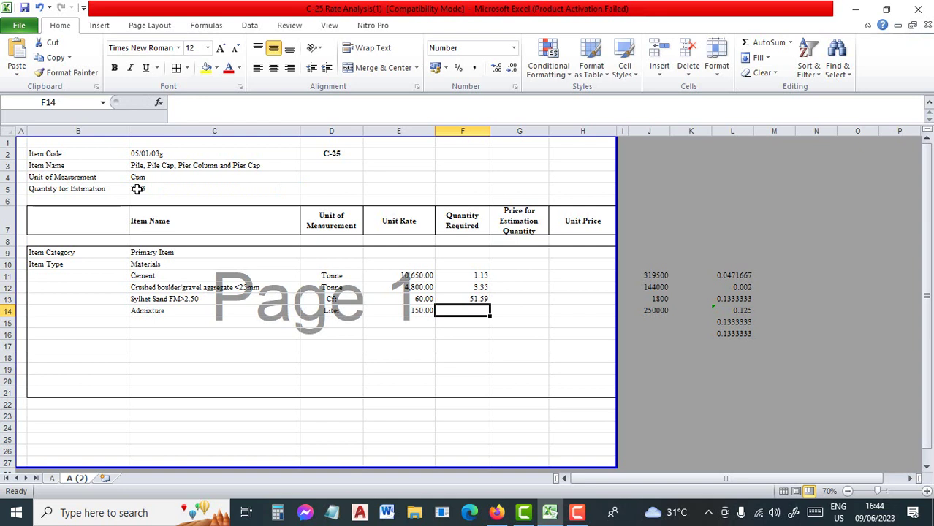
- Enter the admixture quantity formula in F14, multiplying the estimation quantity in C5 by 2.8
{"action": "type", "text": "="}
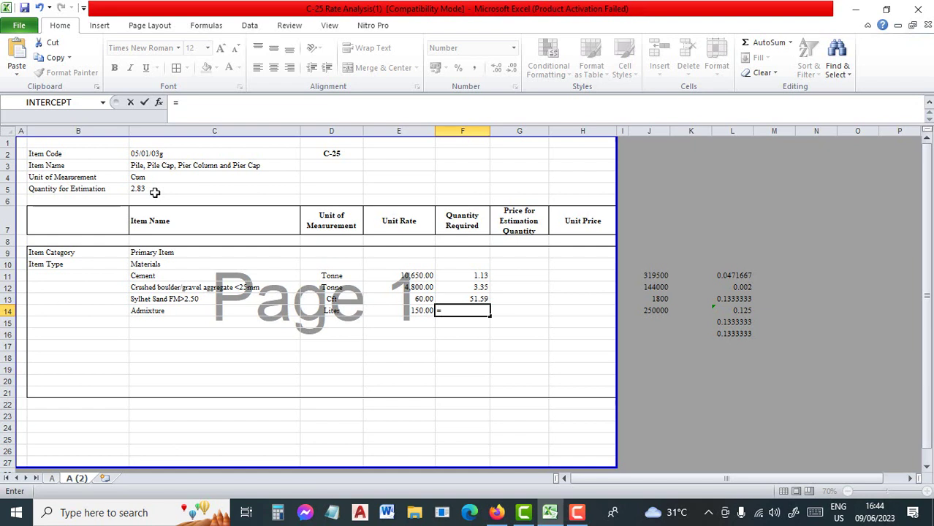
{"action": "left_click", "coordinate": [155, 189]}
{"action": "type", "text": "*2.8"}
{"action": "key", "text": "Return"}
- Calculate the cement price for the estimation quantity in G11 as =E11*F11 and fill the formula down to G14
{"action": "left_click", "coordinate": [498, 277]}
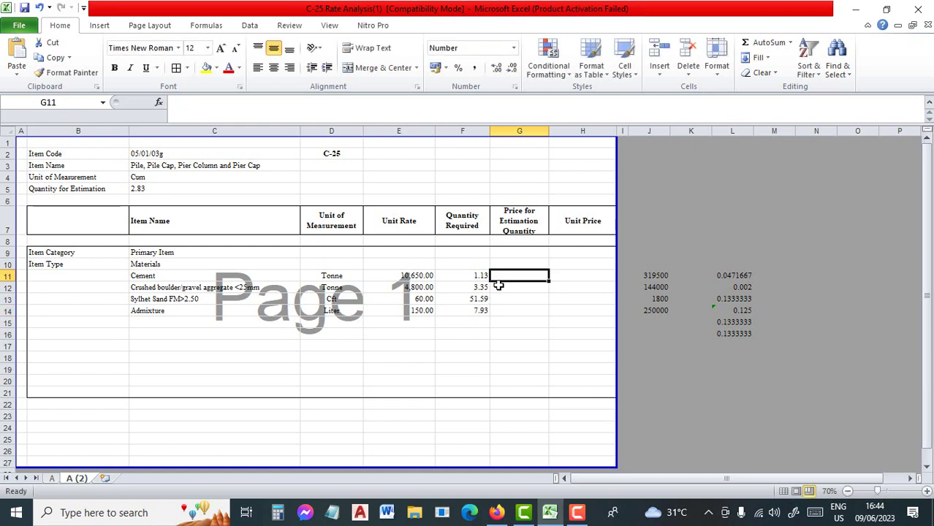
{"action": "type", "text": "="}
{"action": "left_click", "coordinate": [425, 275]}
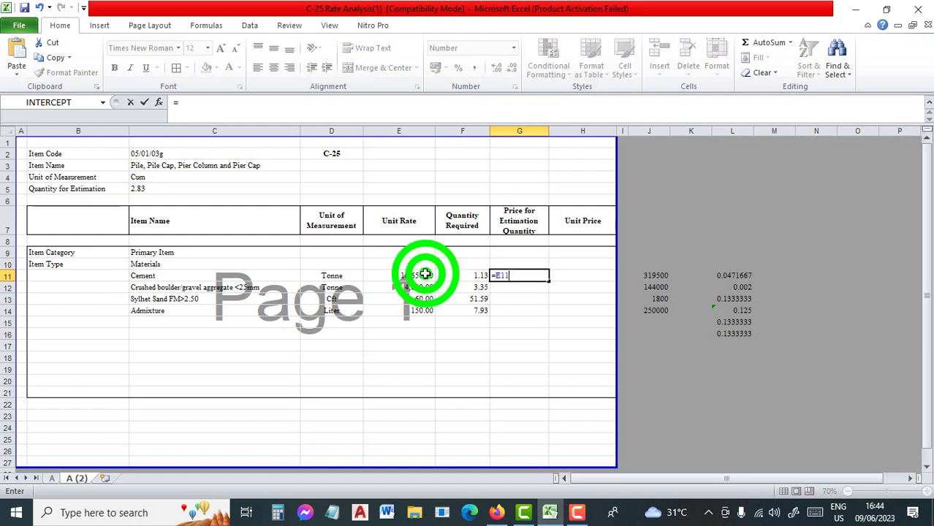
{"action": "type", "text": "*"}
{"action": "left_click", "coordinate": [475, 275]}
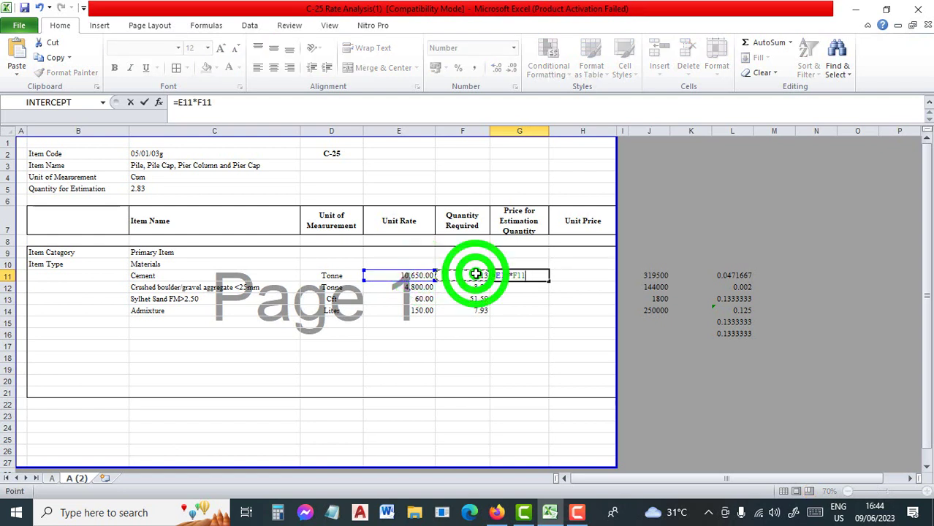
{"action": "key", "text": "Return"}
{"action": "left_click", "coordinate": [536, 274]}
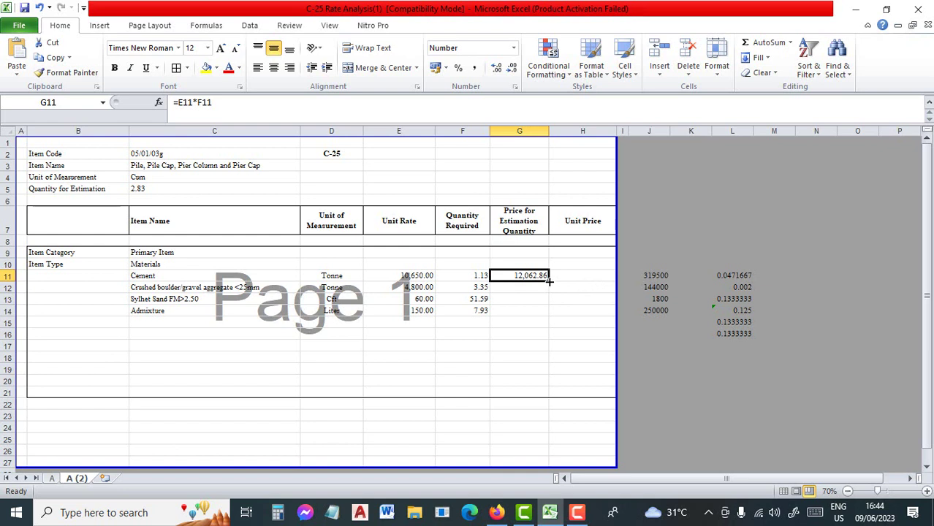
{"action": "left_click_drag", "start_coordinate": [549, 281], "coordinate": [552, 313]}
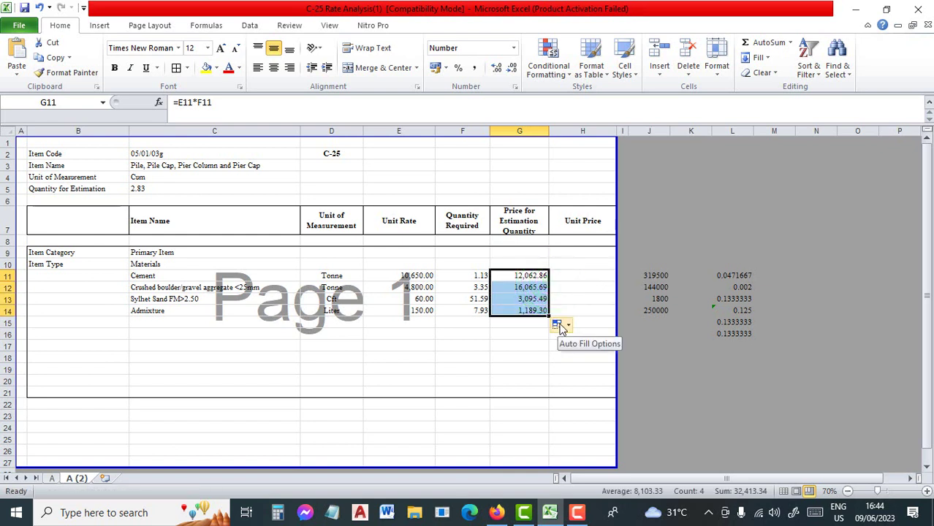
- Calculate the cement unit price in H11 with the formula =G11/C5
{"action": "left_click", "coordinate": [587, 278]}
{"action": "type", "text": "="}
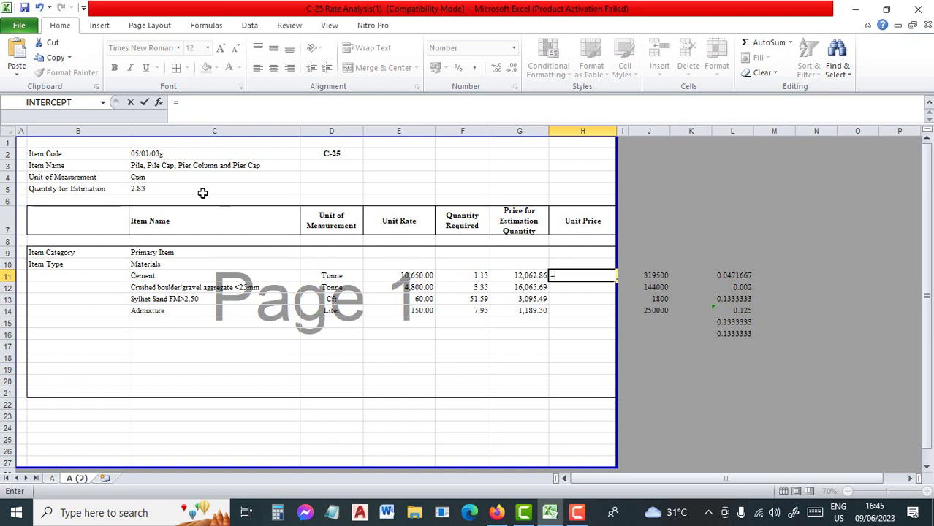
{"action": "left_click", "coordinate": [529, 277]}
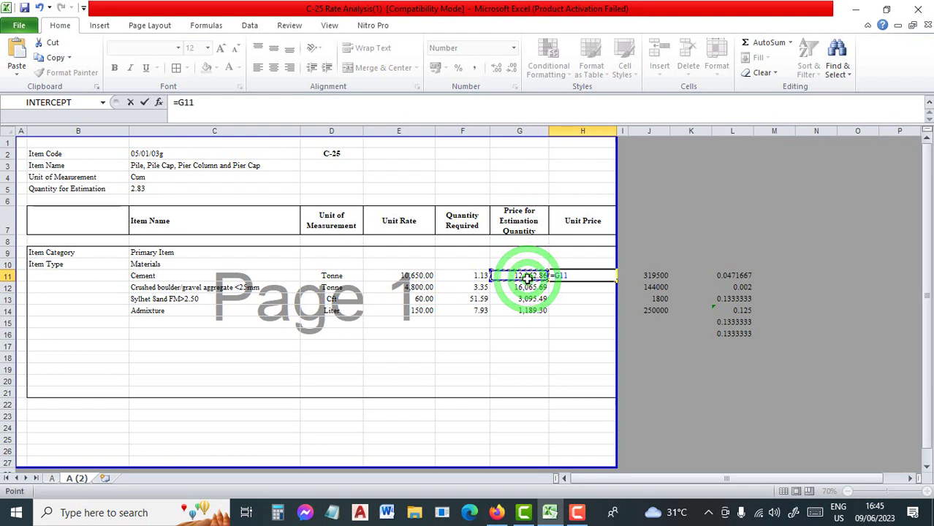
{"action": "type", "text": "/"}
{"action": "left_click", "coordinate": [196, 190]}
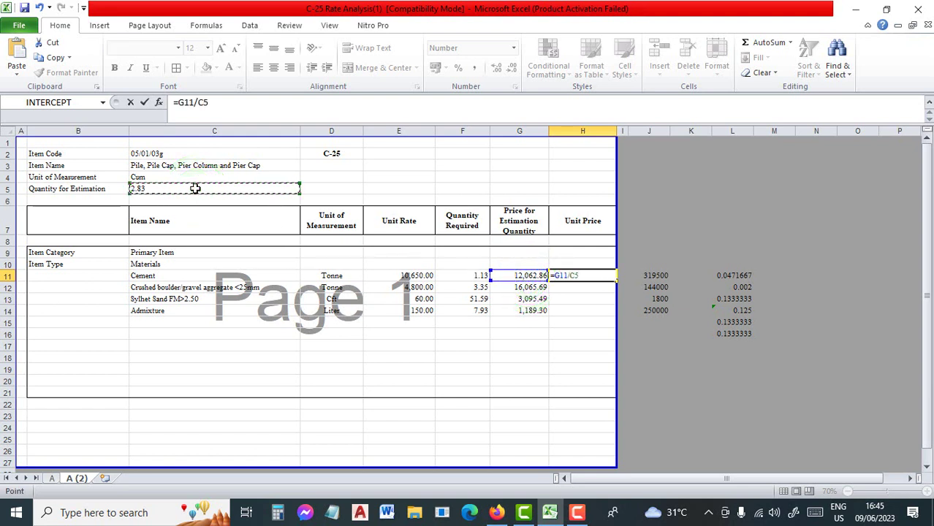
{"action": "key", "text": "Return"}
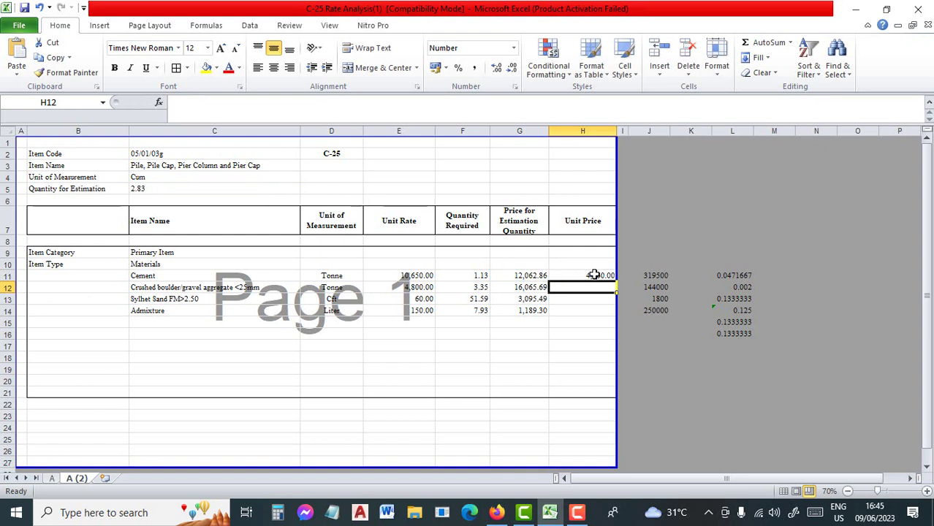
- Make the C5 reference in H11's unit price formula absolute and fill the formula down to H14
{"action": "left_click", "coordinate": [594, 275]}
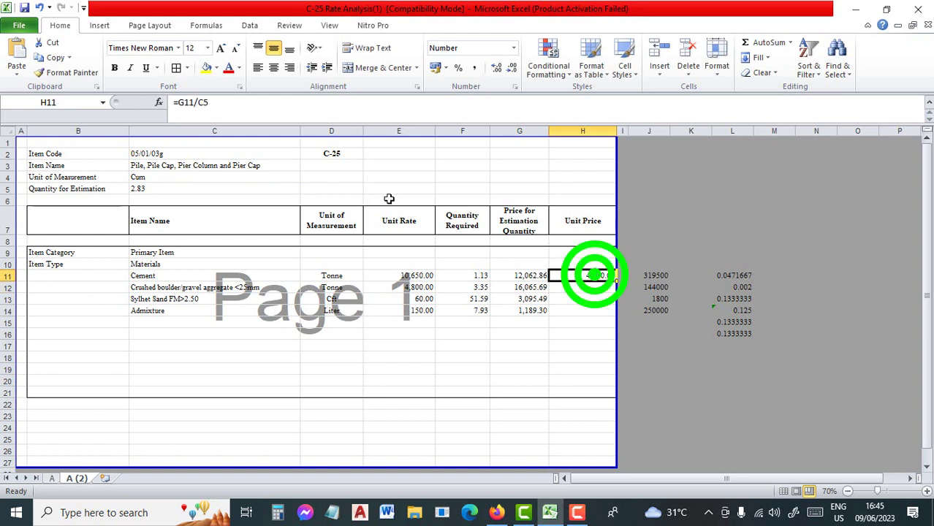
{"action": "double_click", "coordinate": [199, 103]}
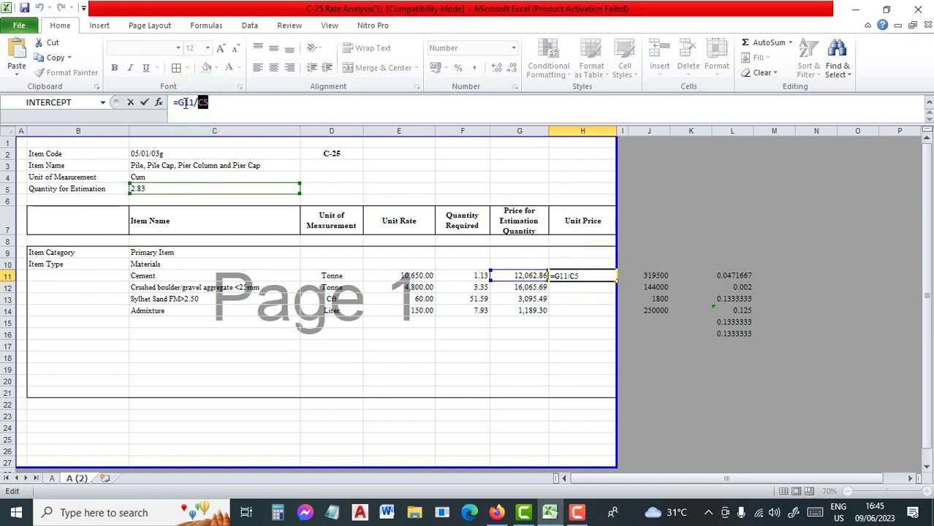
{"action": "left_click_drag", "start_coordinate": [180, 103], "coordinate": [210, 103]}
{"action": "type", "text": "$"}
{"action": "key", "text": "Escape"}
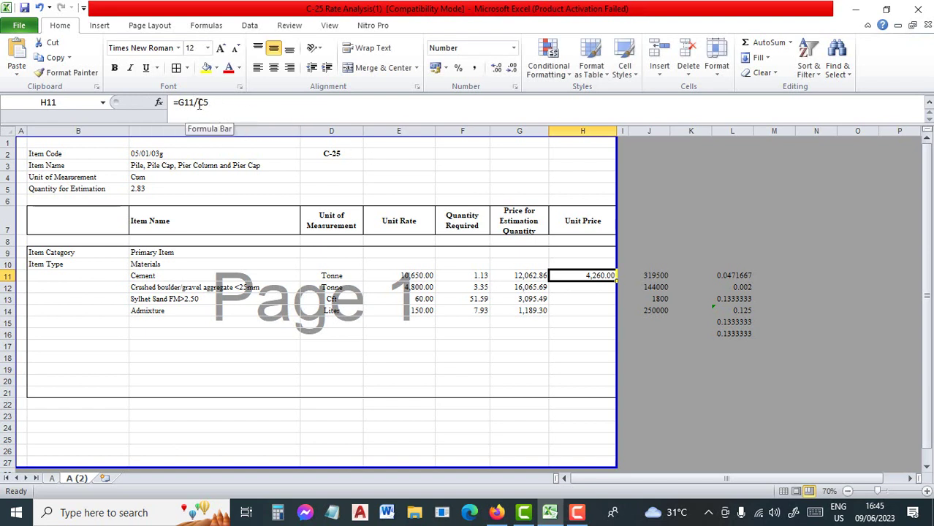
{"action": "left_click", "coordinate": [199, 103]}
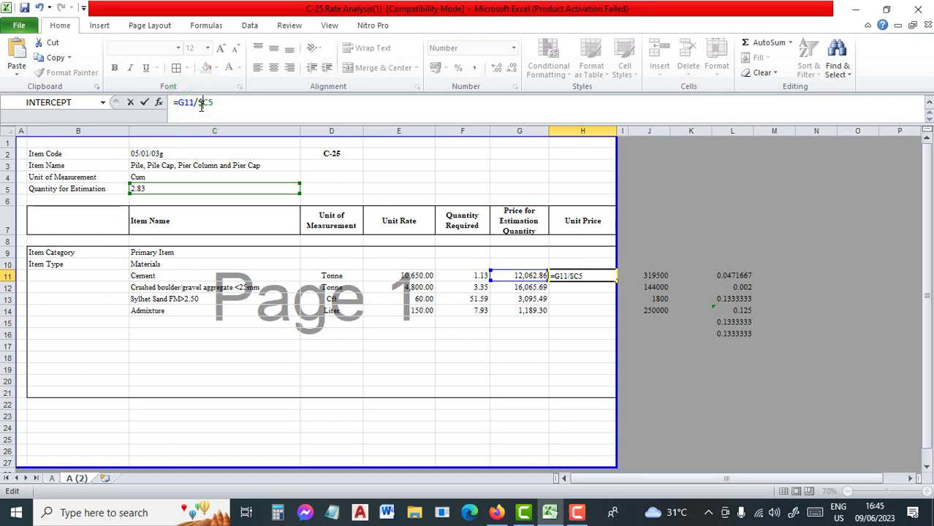
{"action": "left_click", "coordinate": [559, 334]}
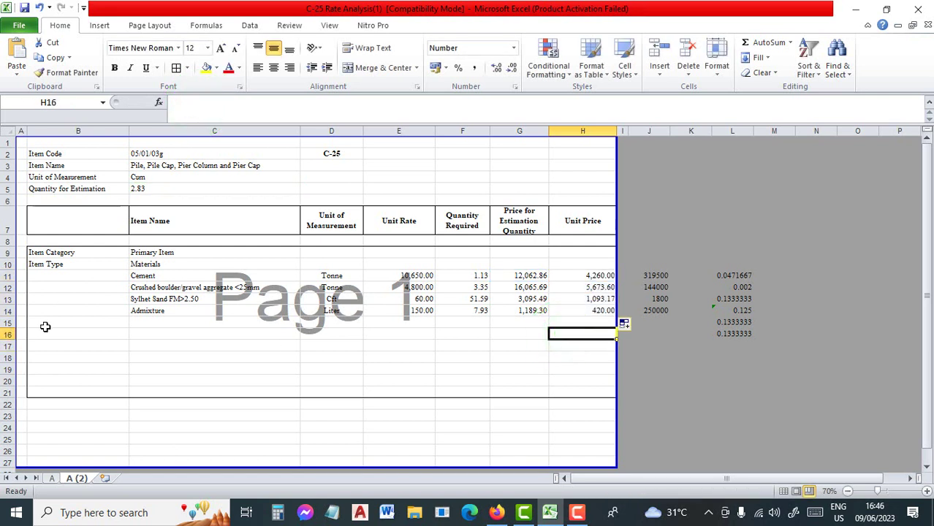
- Start a new section in row 15 with "Item Type" in B15 and "Equipments" in C15
{"action": "left_click", "coordinate": [54, 324]}
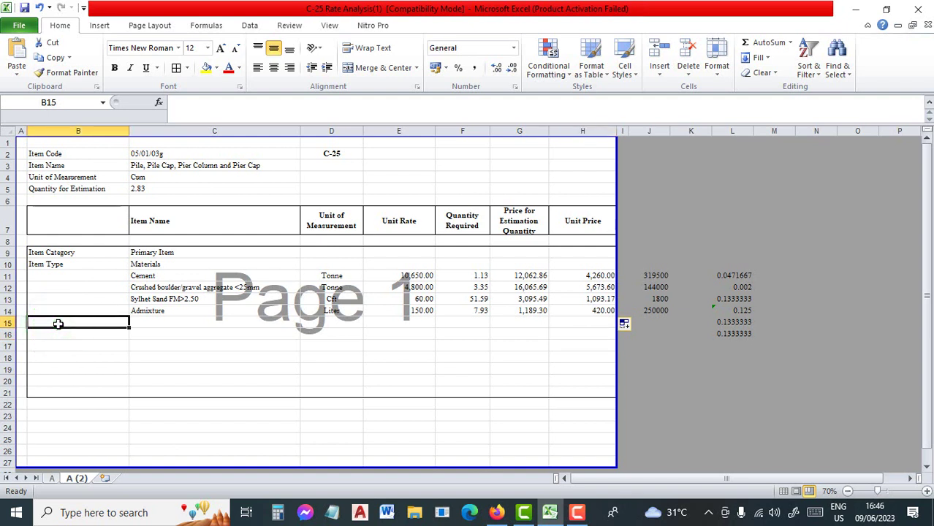
{"action": "type", "text": "Item"}
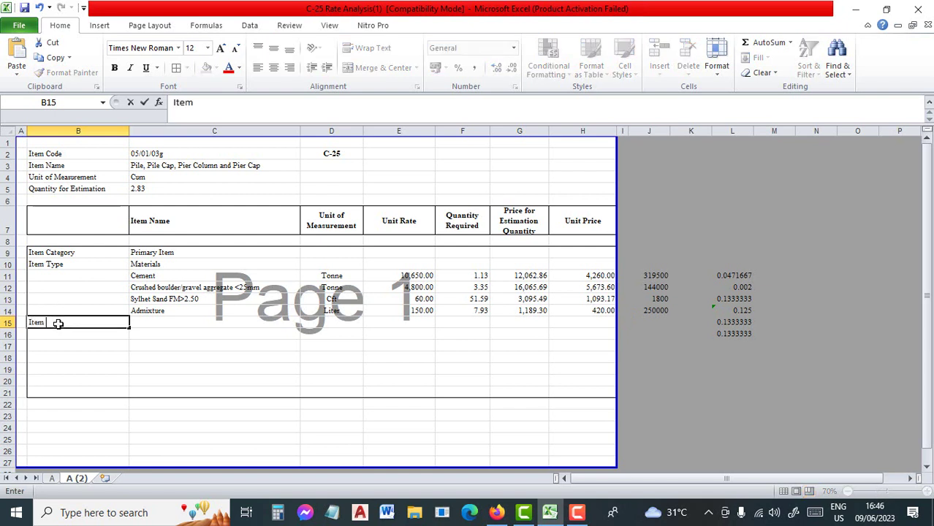
{"action": "type", "text": " Type"}
{"action": "key", "text": "Tab"}
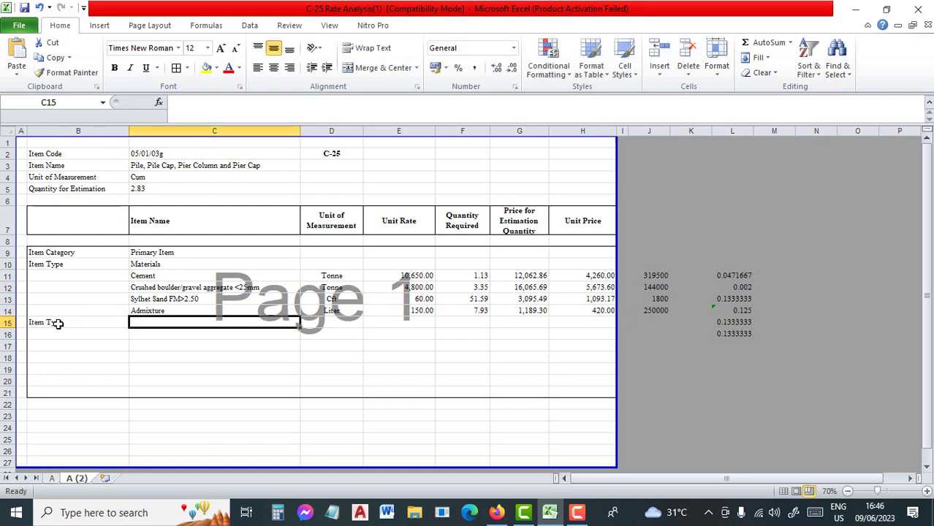
{"action": "type", "text": "E"}
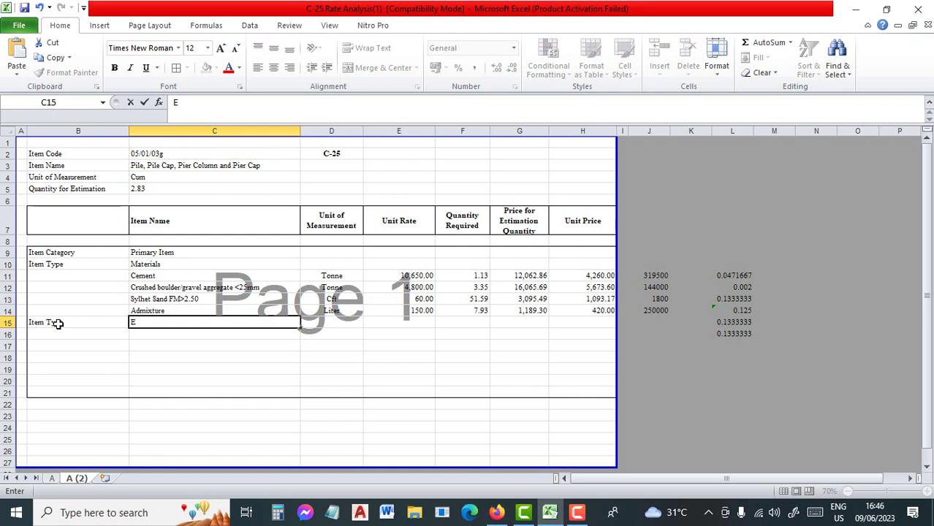
{"action": "type", "text": "quipments"}
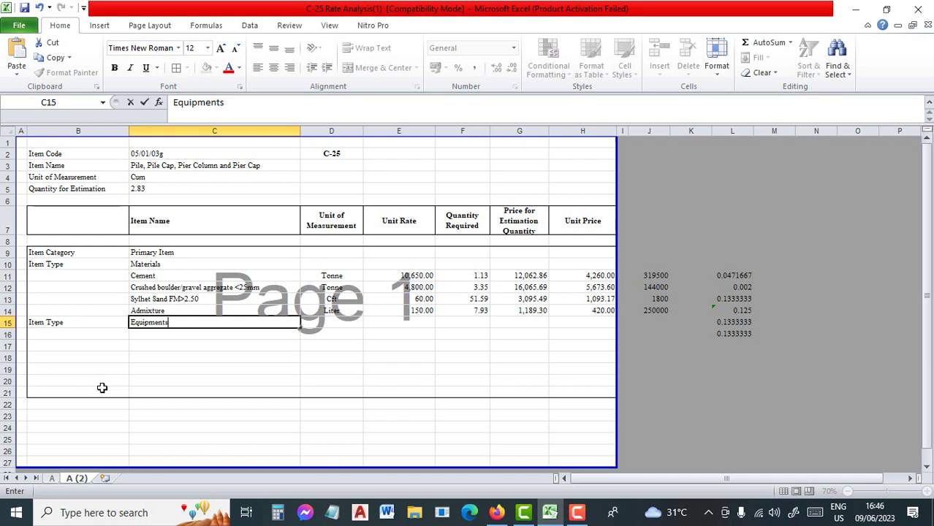
{"action": "key", "text": "Return"}
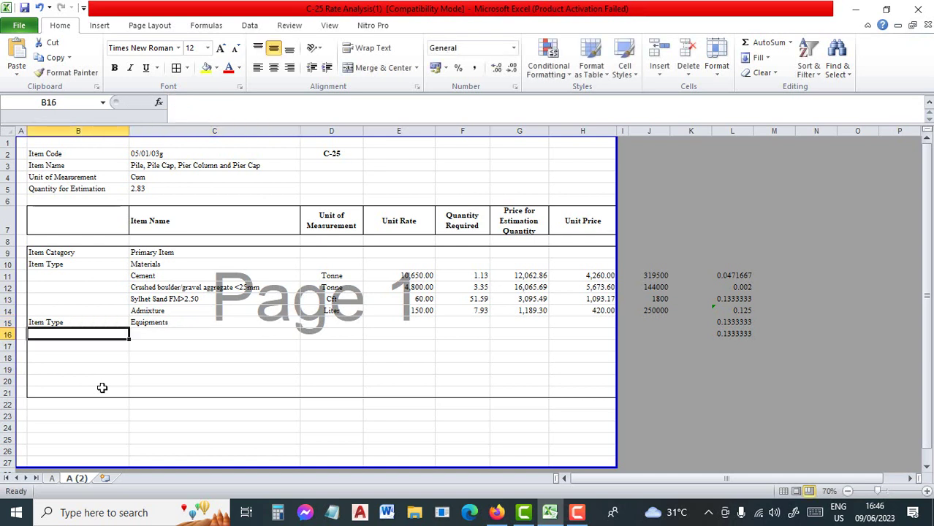
- Enter "Batching Plant with Generator" as the first equipment item in C16
{"action": "key", "text": "Tab"}
{"action": "type", "text": "Ha"}
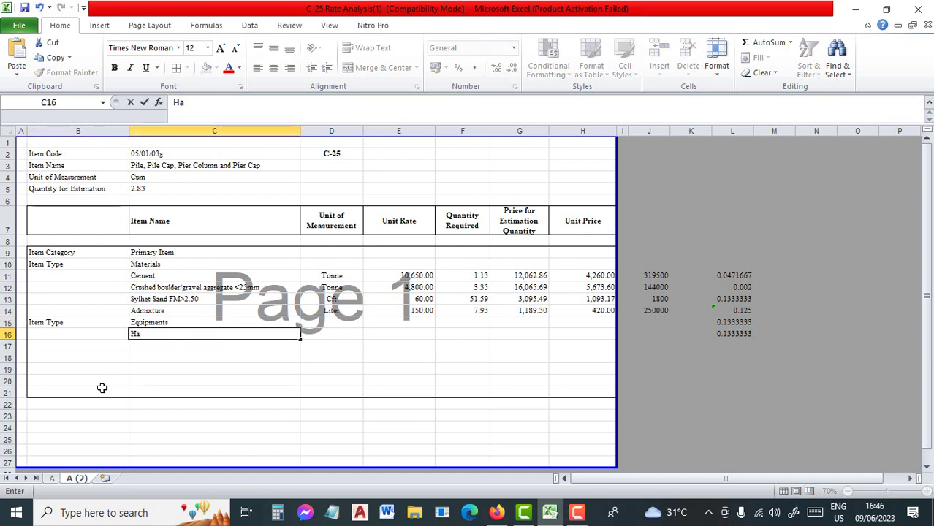
{"action": "key", "text": "BackSpace"}
{"action": "key", "text": "BackSpace"}
{"action": "type", "text": "Batching Plant with "}
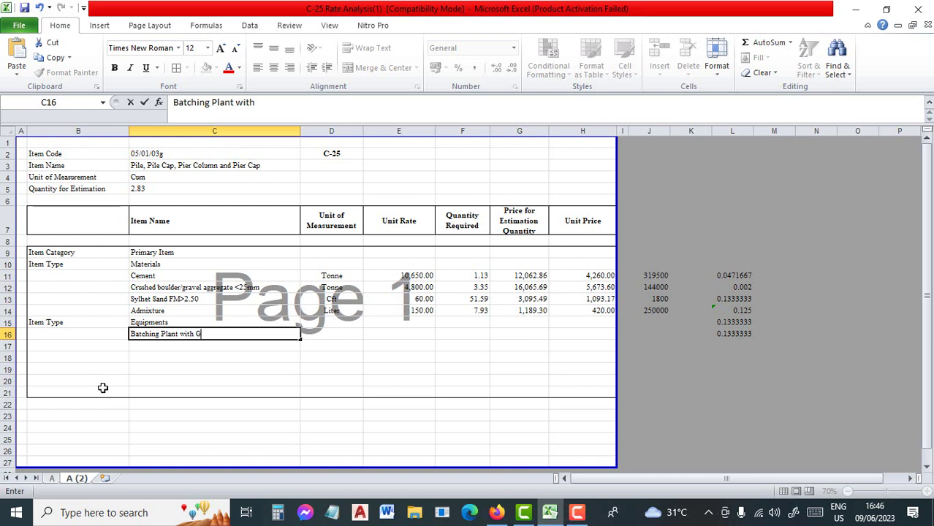
{"action": "type", "text": "Generator"}
{"action": "key", "text": "Return"}
- Enter "Pump with Pipe and Excessories" as the second equipment item in C17
{"action": "type", "text": "Pump"}
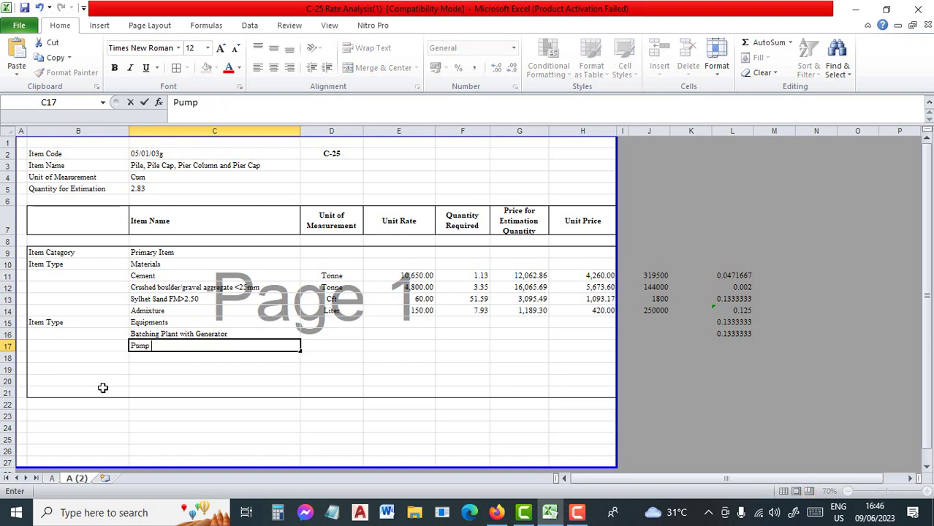
{"action": "type", "text": " with Pipe and"}
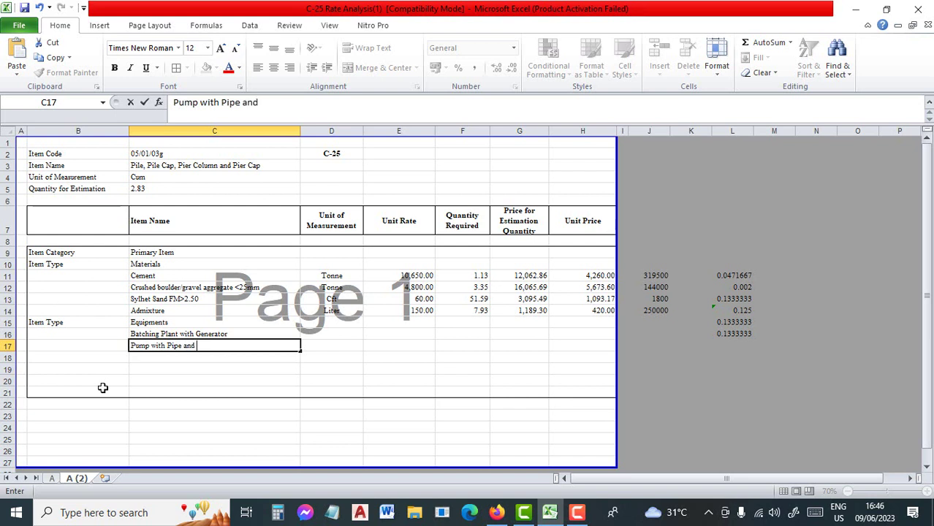
{"action": "type", "text": " Excessories"}
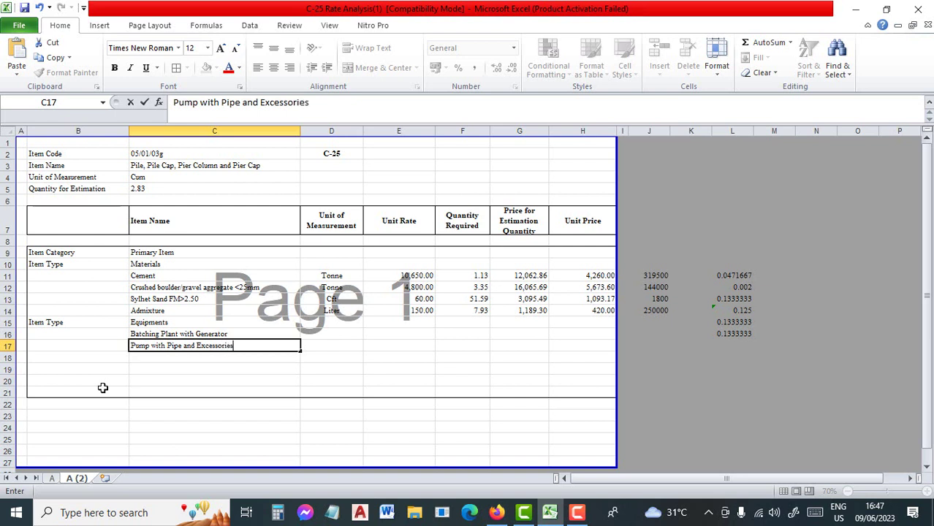
{"action": "key", "text": "Return"}
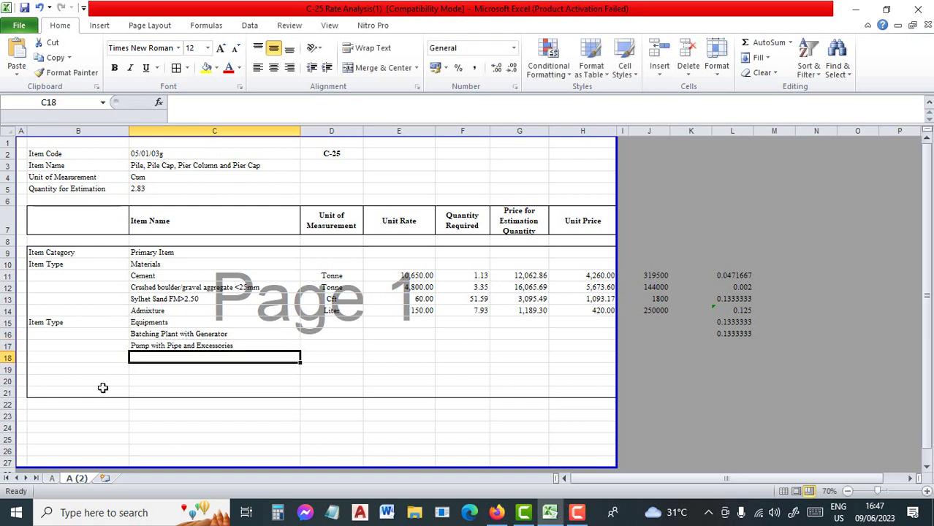
- Add "Payloader" in C18 and "Agitator Truck" in C19 to the equipment list
{"action": "type", "text": "Payloa"}
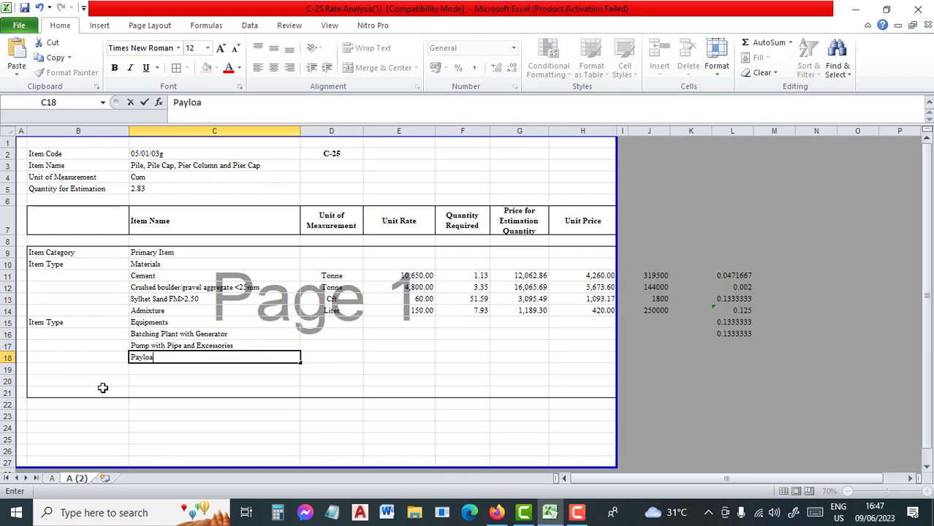
{"action": "type", "text": "der"}
{"action": "key", "text": "Return"}
{"action": "type", "text": "A"}
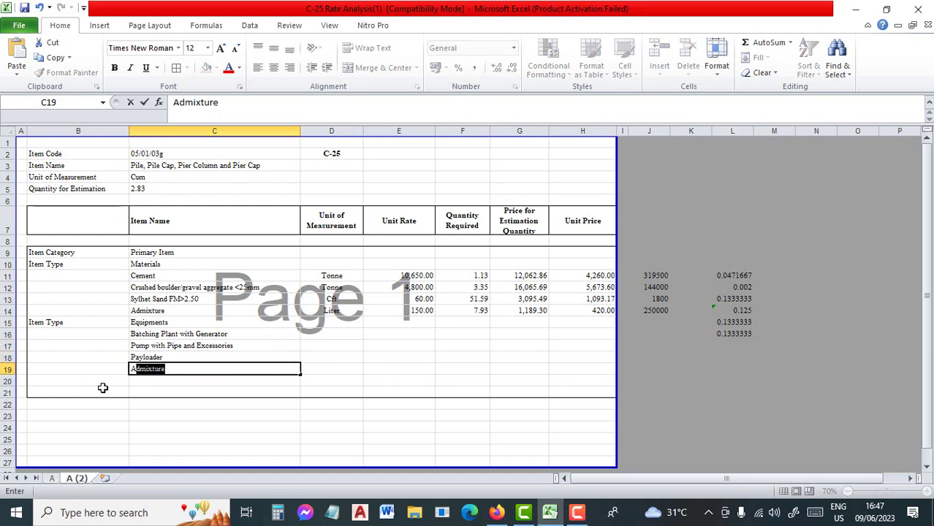
{"action": "type", "text": "gitat"}
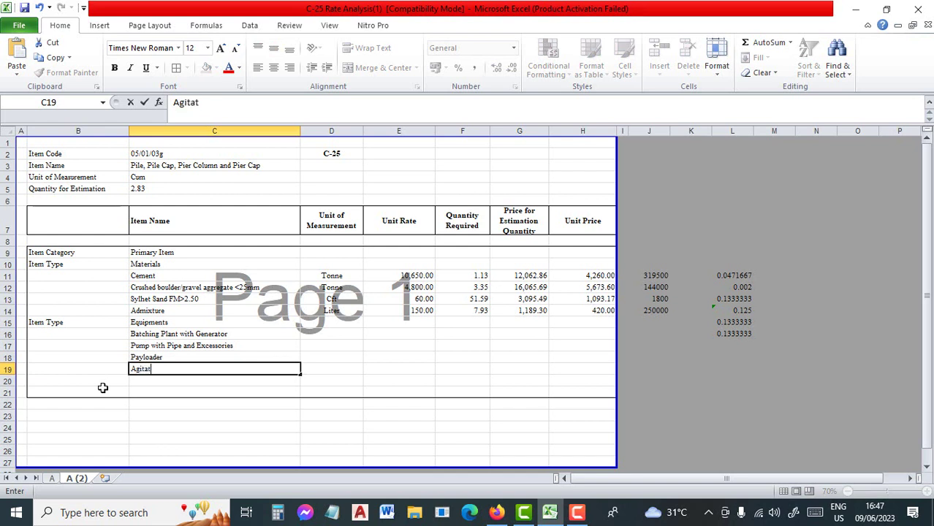
{"action": "type", "text": "or Truck"}
{"action": "key", "text": "Tab"}
- Enter "day" as the unit of measurement for the four equipment items in D16 to D19, keeping D15 in the heading row empty
{"action": "key", "text": "Up"}
{"action": "key", "text": "Up"}
{"action": "key", "text": "Up"}
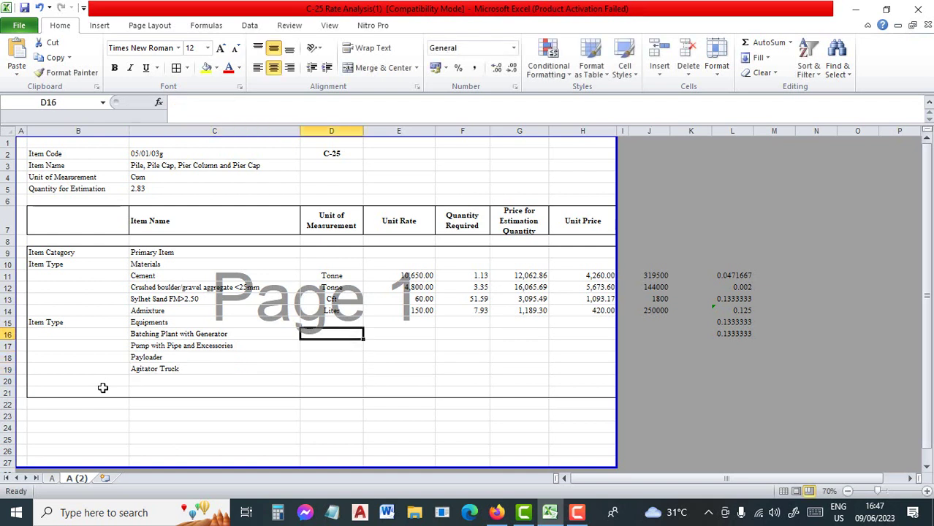
{"action": "key", "text": "Up"}
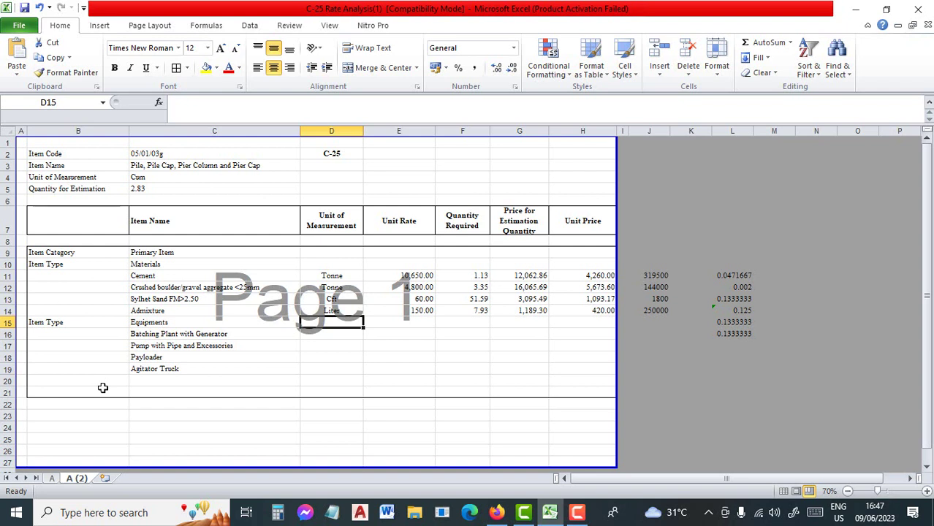
{"action": "type", "text": "day"}
{"action": "key", "text": "Return"}
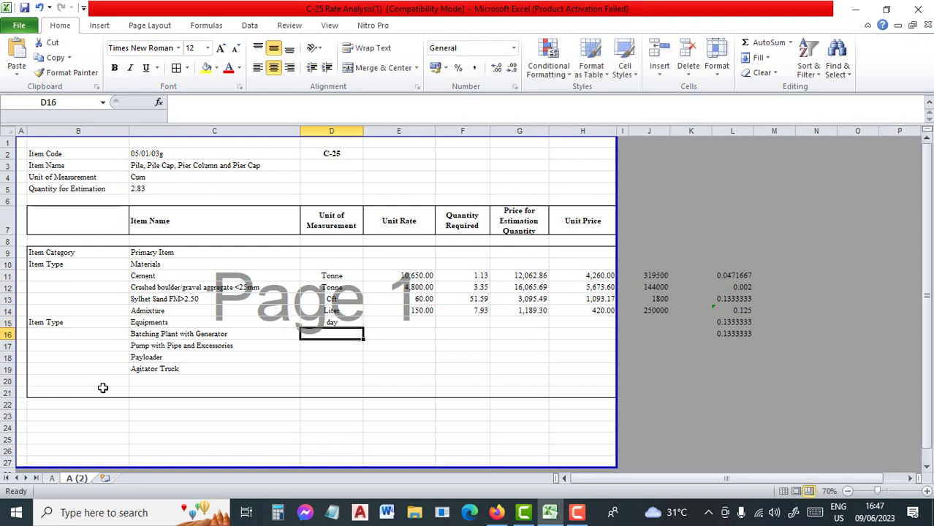
{"action": "type", "text": "day"}
{"action": "key", "text": "Return"}
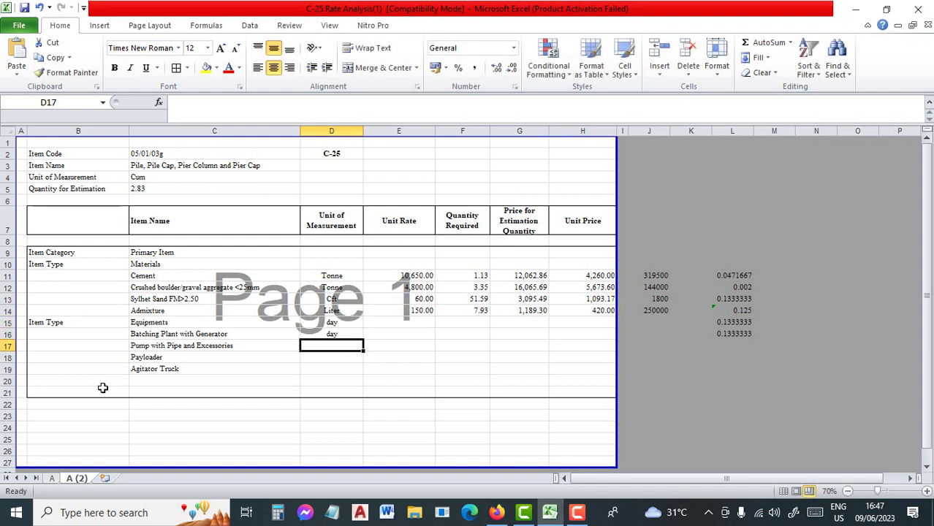
{"action": "type", "text": "day"}
{"action": "key", "text": "Return"}
{"action": "type", "text": "day"}
{"action": "key", "text": "Return"}
{"action": "type", "text": "day"}
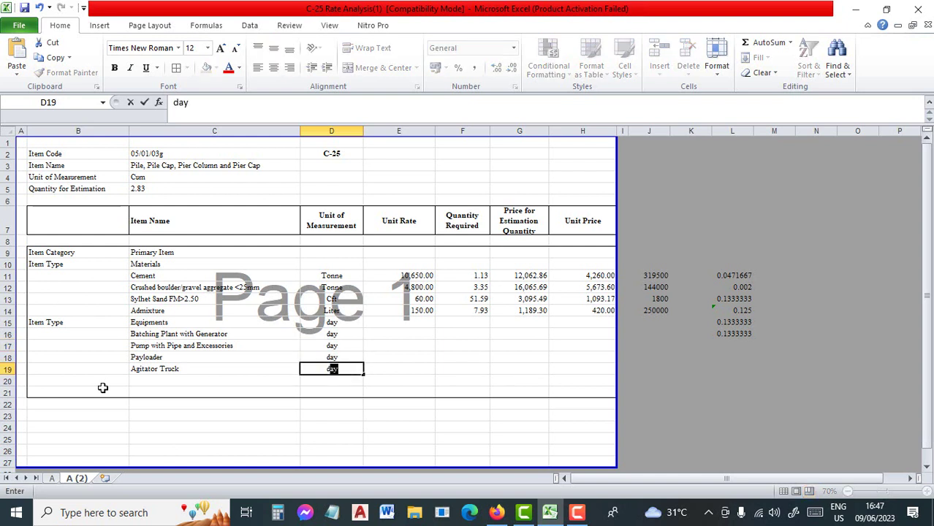
{"action": "key", "text": "Return"}
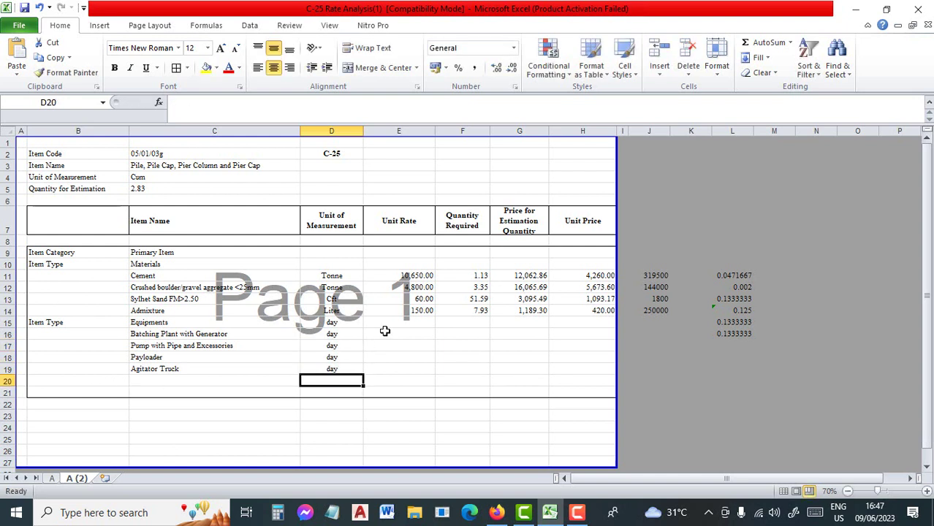
{"action": "left_click", "coordinate": [340, 323]}
{"action": "key", "text": "Delete"}
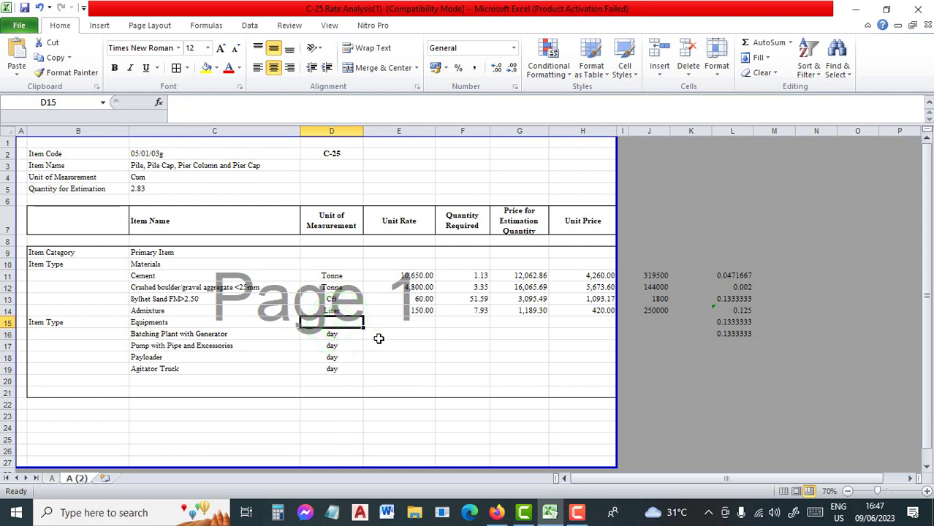
- Calculate the batching plant's daily unit rate in E16 with the formula =630000/30
{"action": "left_click", "coordinate": [379, 334]}
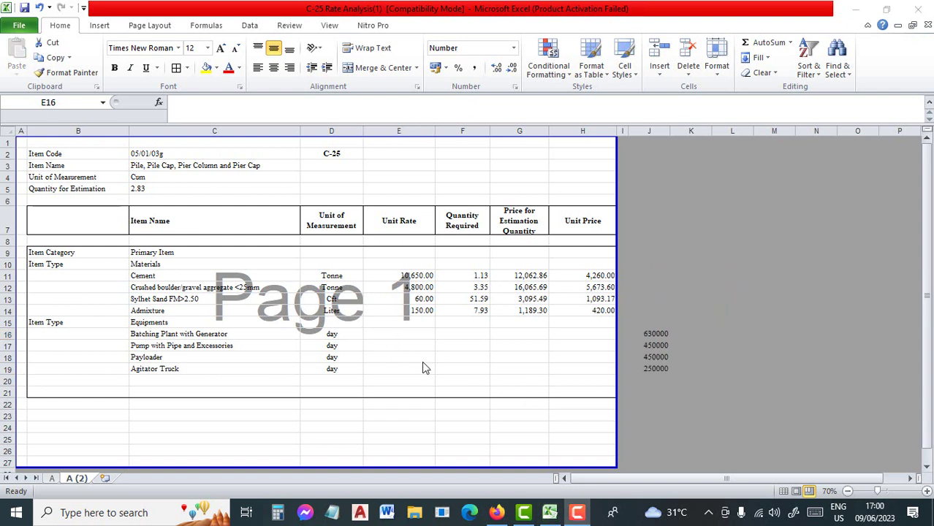
{"action": "left_click", "coordinate": [388, 334]}
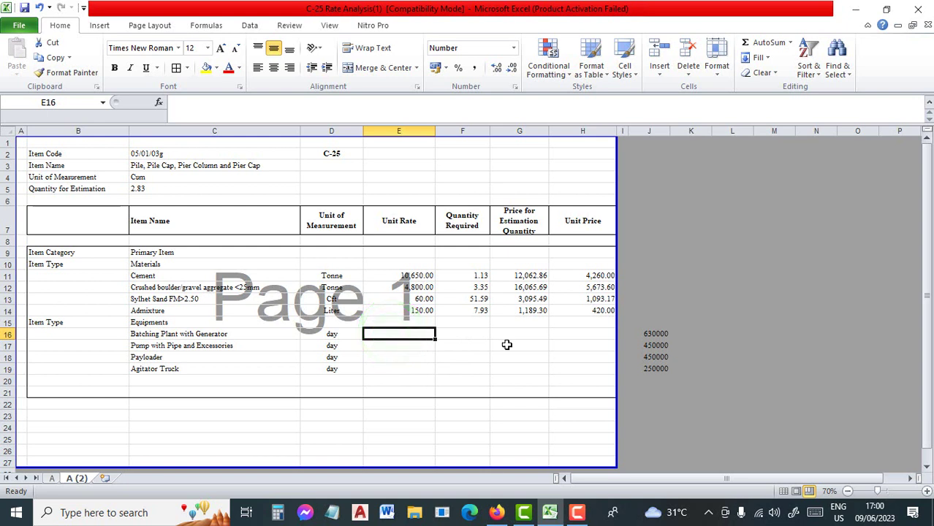
{"action": "type", "text": "="}
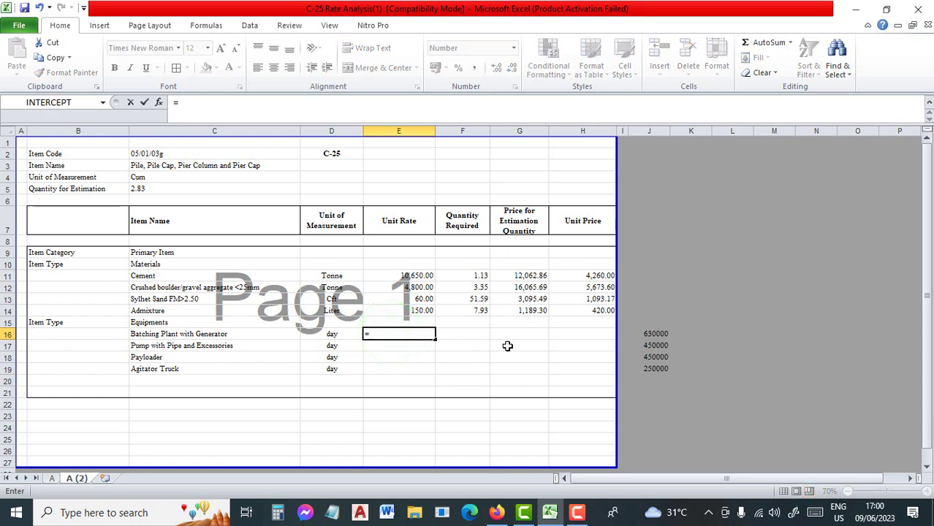
{"action": "type", "text": "63000"}
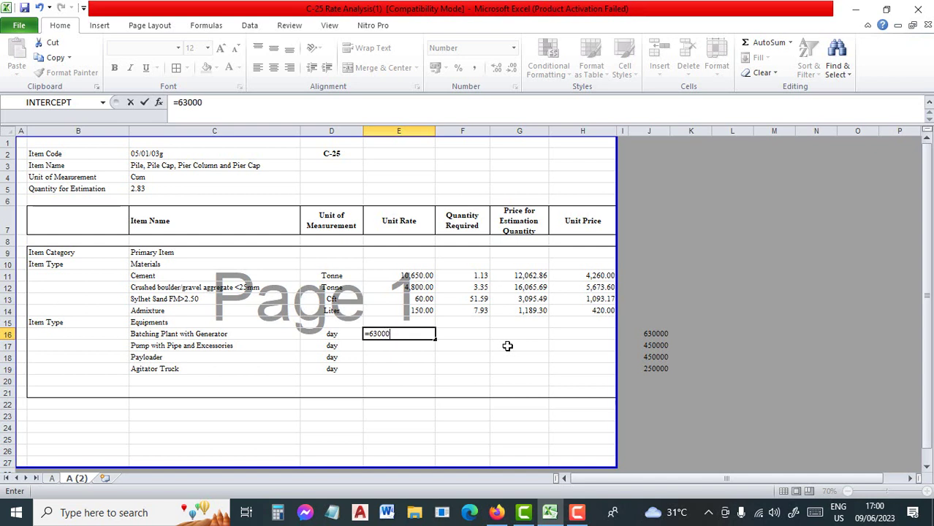
{"action": "type", "text": "0/30"}
{"action": "key", "text": "Return"}
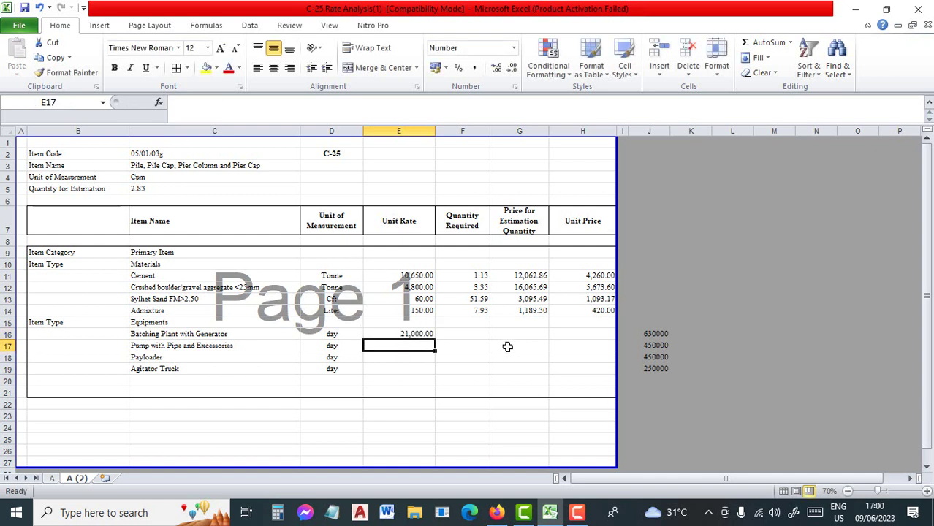
- Calculate the daily unit rates of the pump in E17 and the payloader in E18, each as =450000/30
{"action": "type", "text": "=4"}
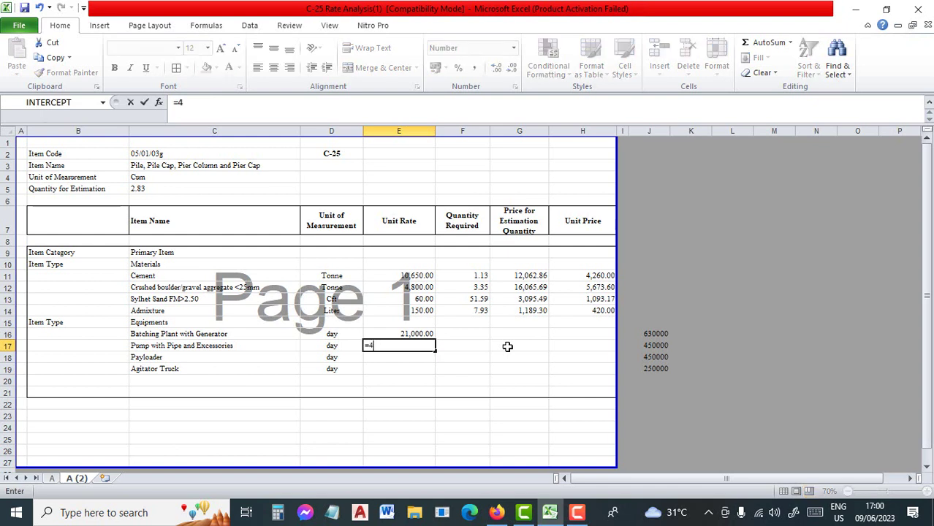
{"action": "type", "text": "50000/300"}
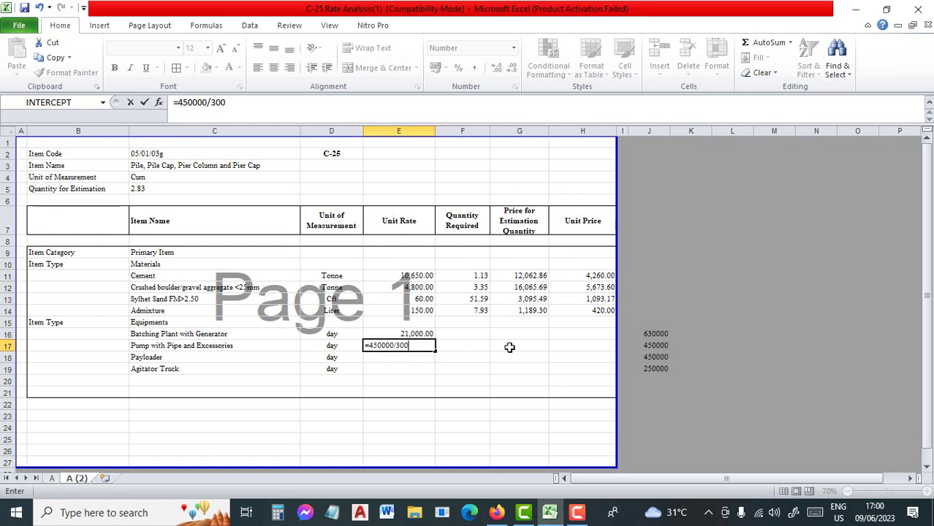
{"action": "type", "text": "0"}
{"action": "key", "text": "BackSpace"}
{"action": "key", "text": "Return"}
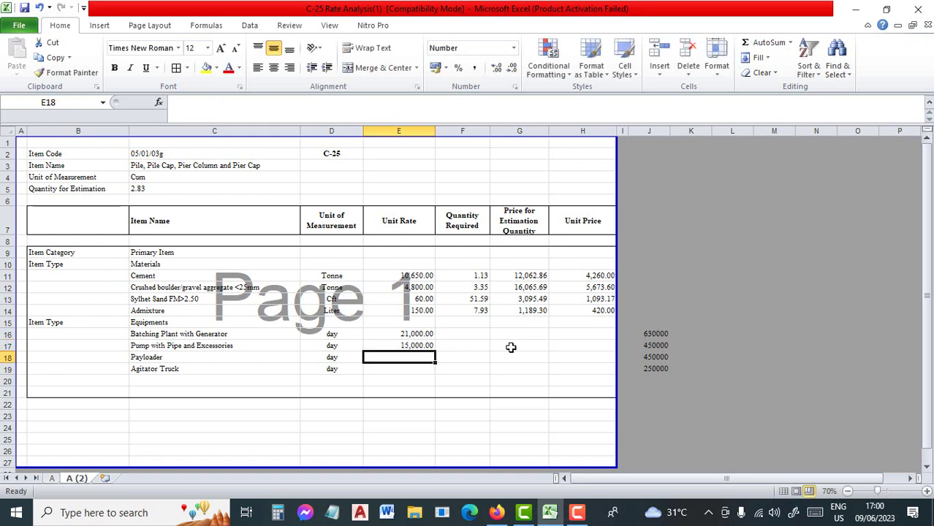
{"action": "type", "text": "=4500"}
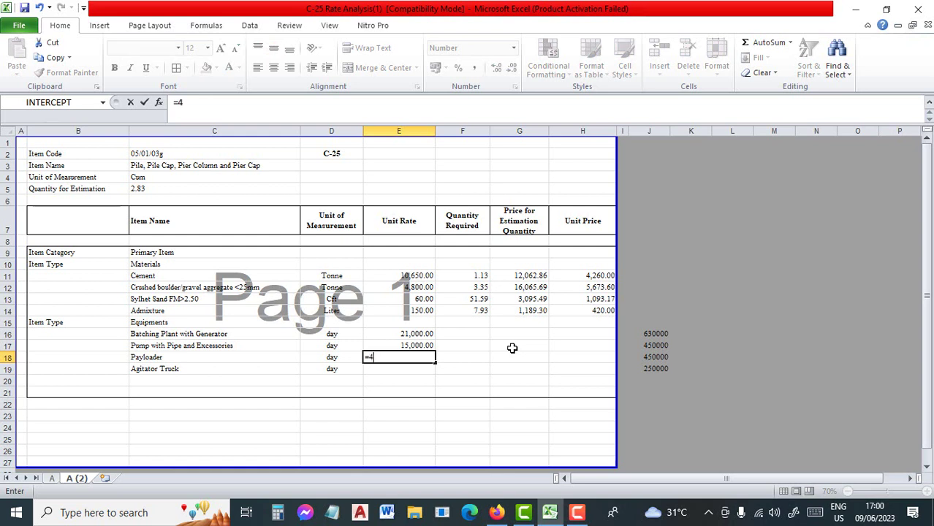
{"action": "type", "text": "0"}
{"action": "key", "text": "Return"}
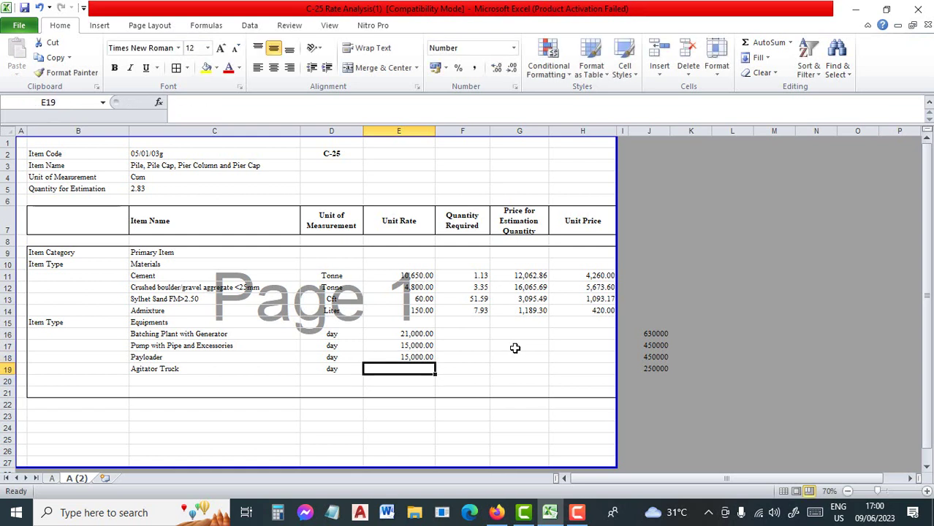
- Calculate the agitator truck's daily unit rate in E19 with the formula =250000/30
{"action": "type", "text": "=2"}
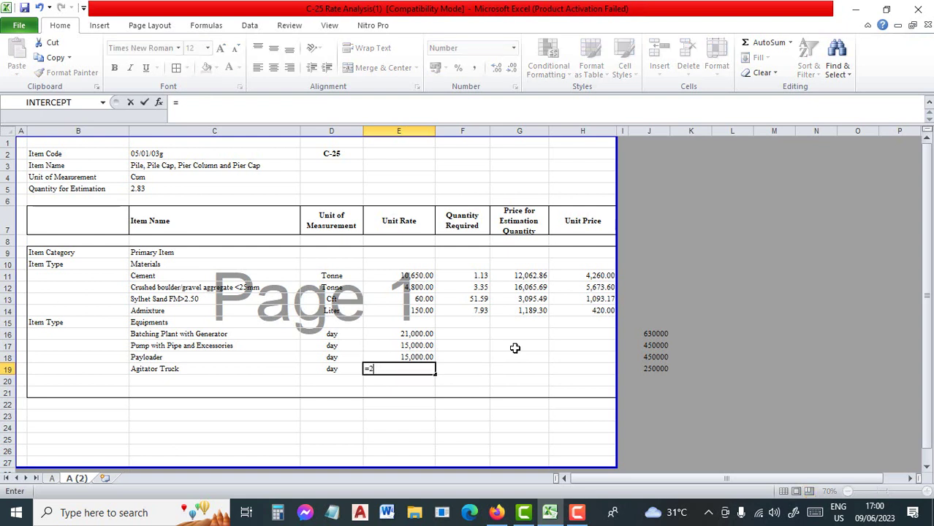
{"action": "type", "text": "5000"}
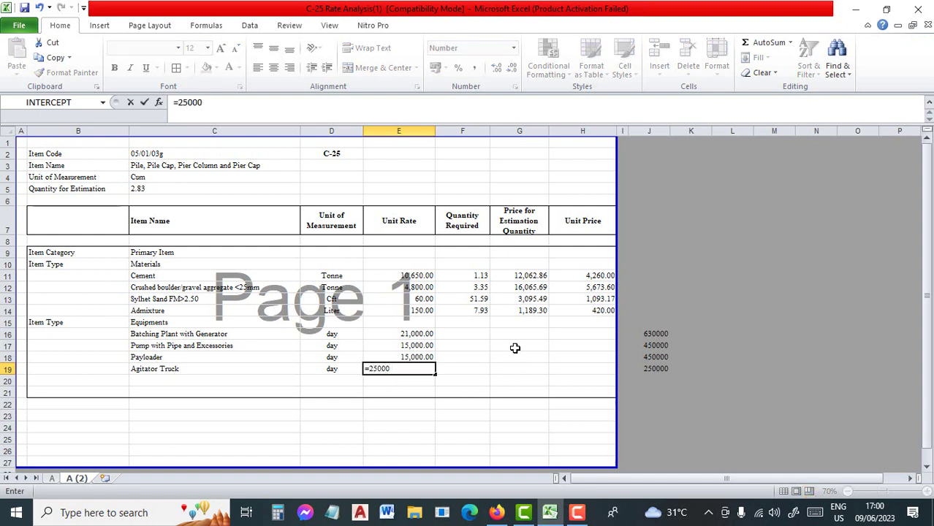
{"action": "type", "text": "0/30"}
{"action": "key", "text": "Return"}
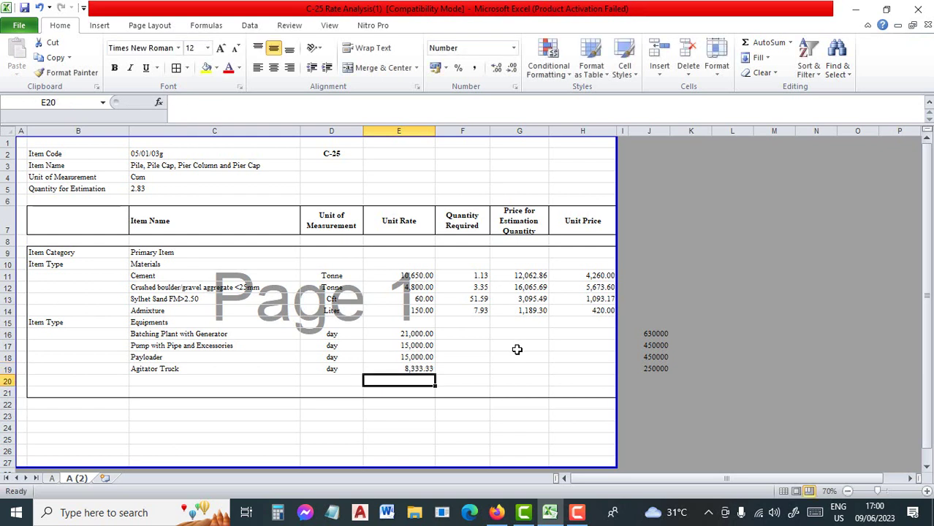
- Review the units of measurement and daily unit rates of the equipment items in D16 to E18
{"action": "left_click", "coordinate": [424, 343]}
{"action": "left_click", "coordinate": [344, 334]}
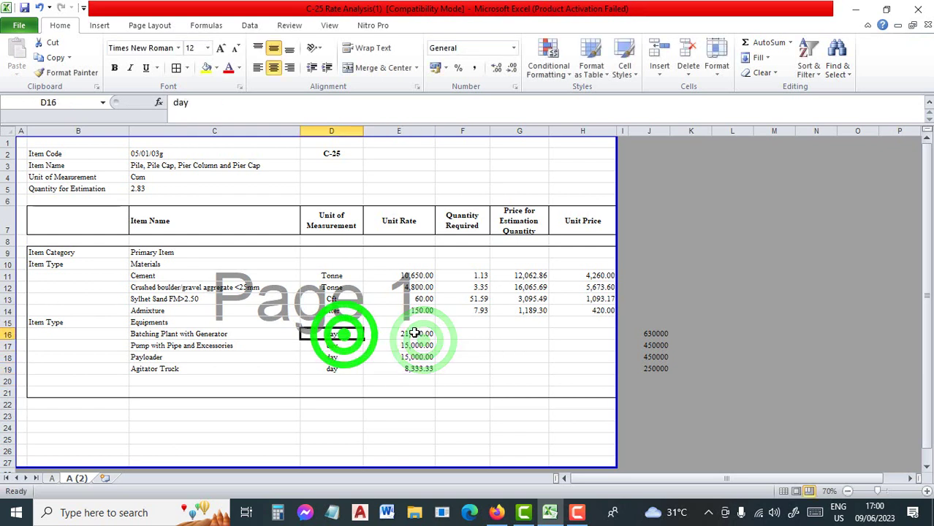
{"action": "left_click", "coordinate": [414, 334]}
{"action": "left_click", "coordinate": [331, 348]}
{"action": "left_click", "coordinate": [413, 349]}
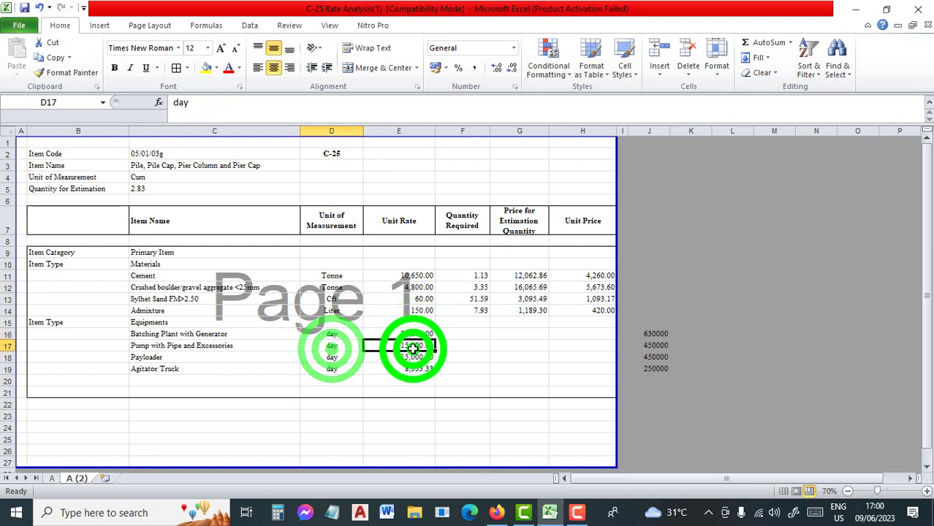
{"action": "left_click", "coordinate": [331, 358]}
{"action": "left_click", "coordinate": [410, 358]}
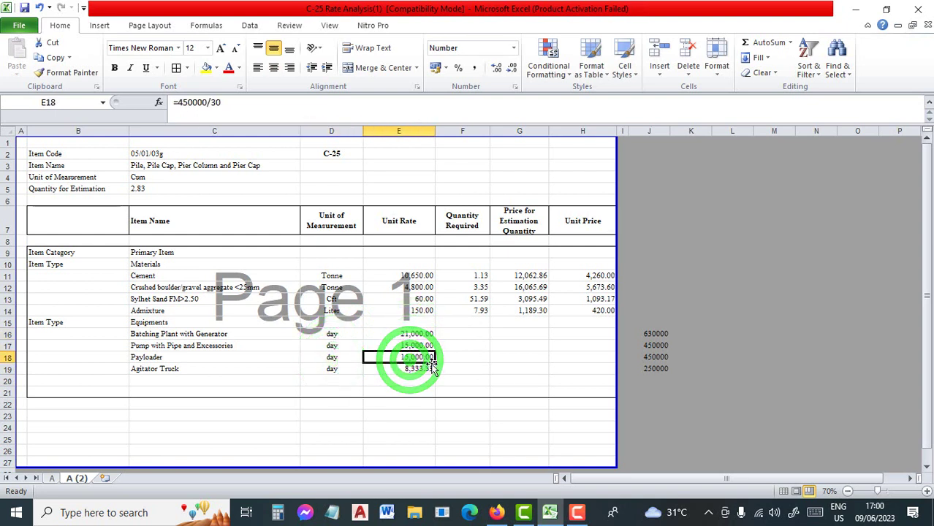
- Calculate the batching plant's required quantity in F16 with the formula =C5/60
{"action": "left_click", "coordinate": [464, 336]}
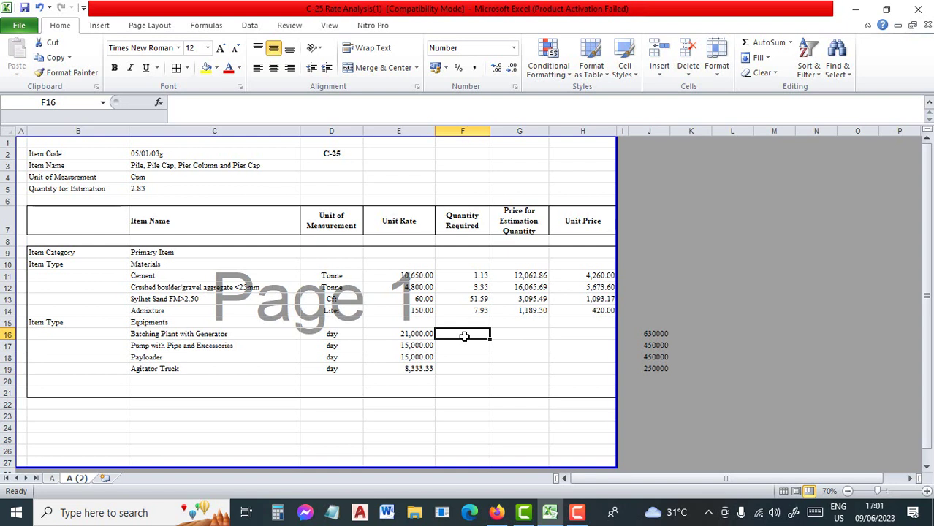
{"action": "type", "text": "=60"}
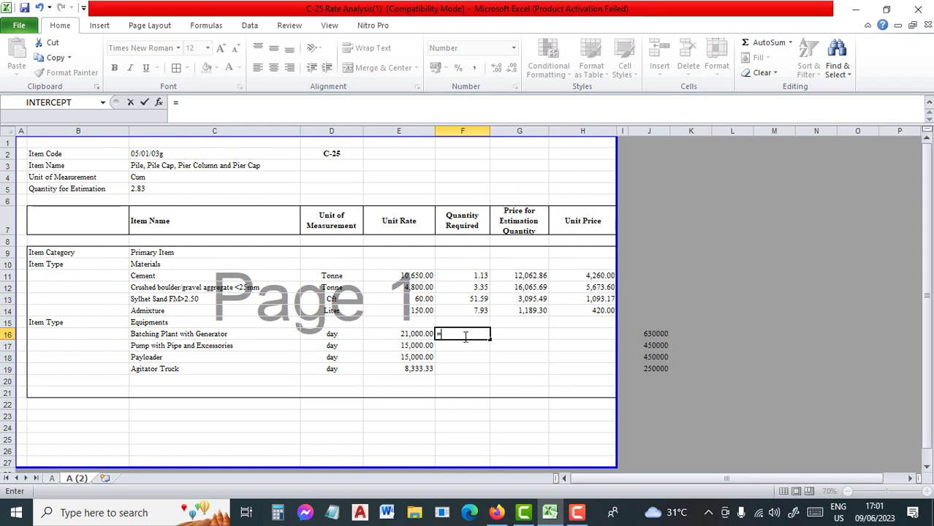
{"action": "type", "text": "60"}
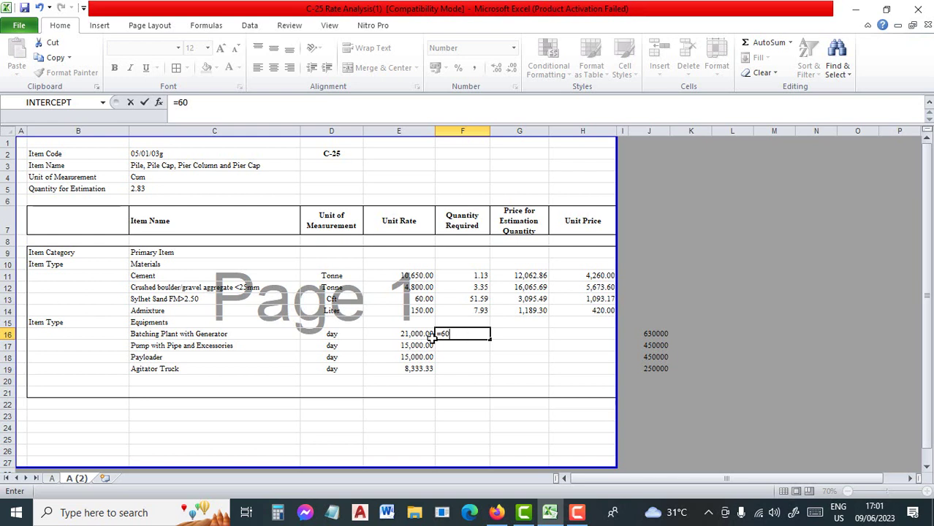
{"action": "left_click", "coordinate": [443, 335]}
{"action": "left_click", "coordinate": [147, 189]}
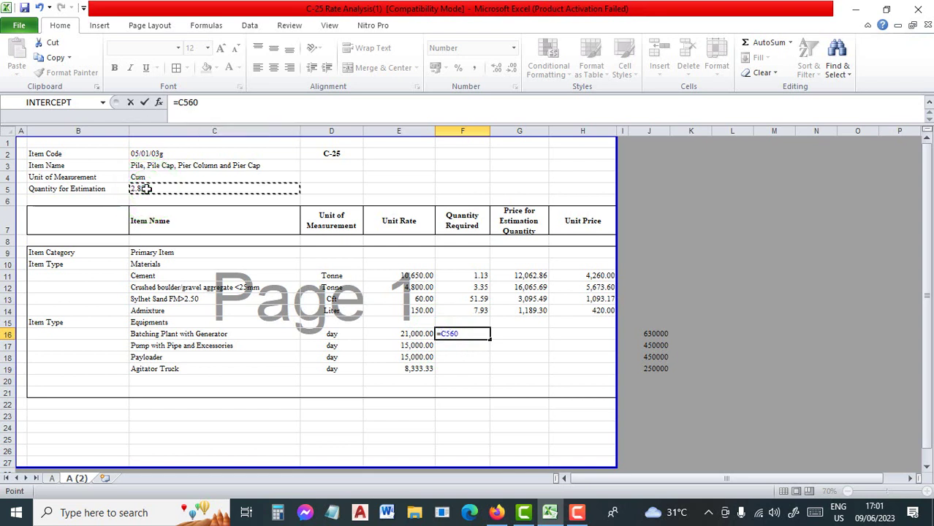
{"action": "type", "text": "/"}
{"action": "key", "text": "Return"}
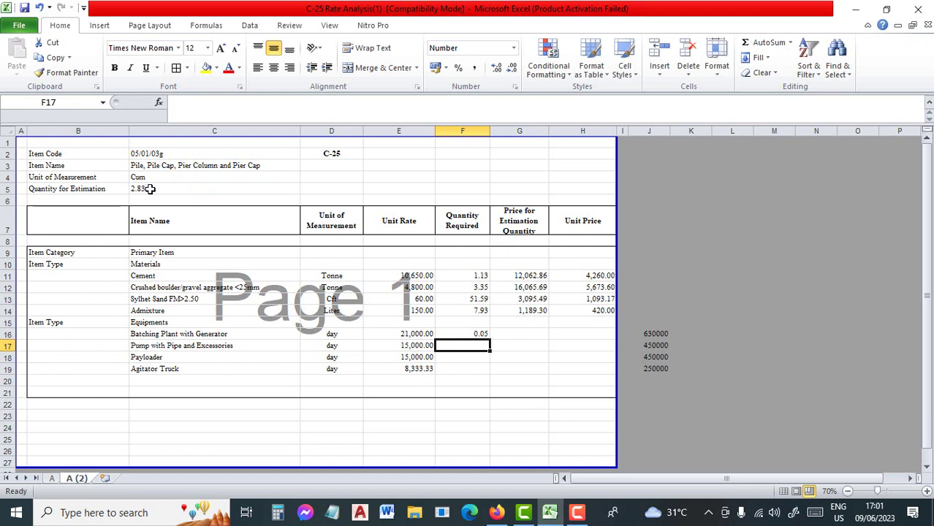
- Calculate the required quantity of the pump with pipe in F17 as =C5/60
{"action": "type", "text": "="}
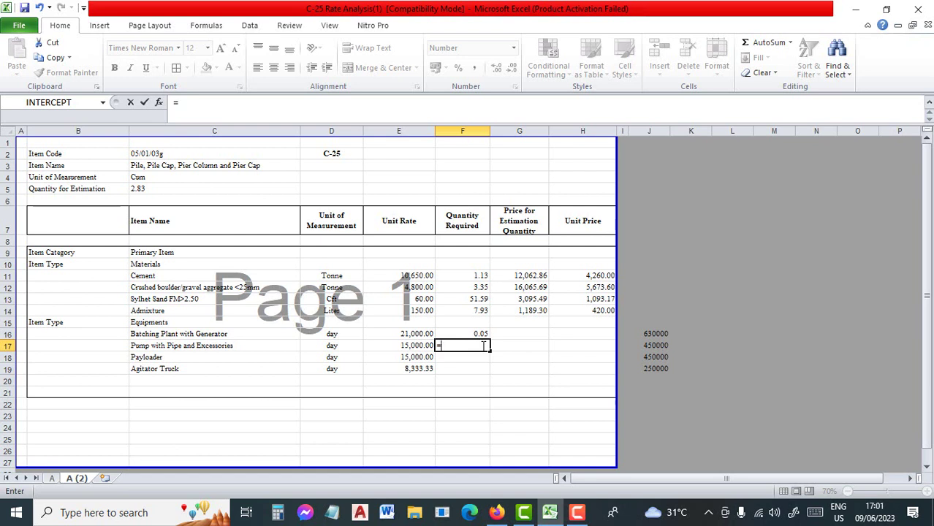
{"action": "type", "text": "60"}
{"action": "left_click", "coordinate": [443, 350]}
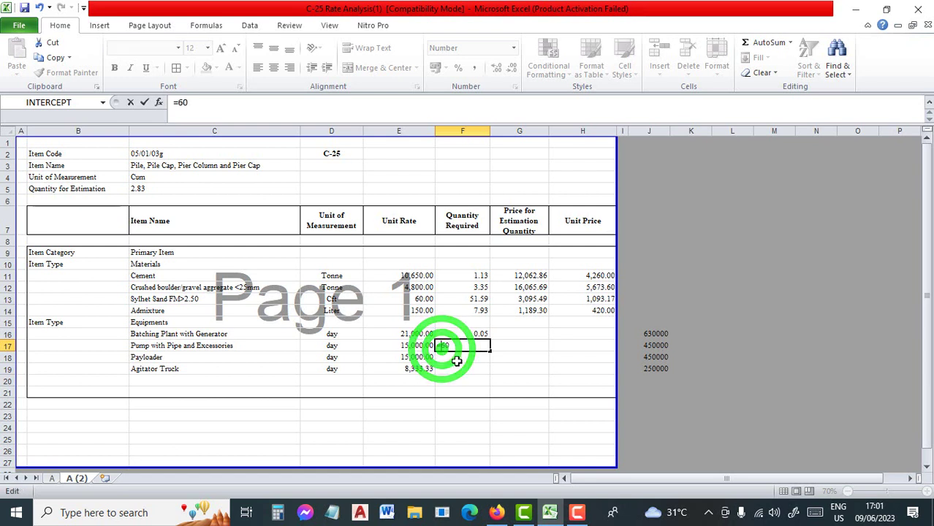
{"action": "left_click", "coordinate": [168, 191]}
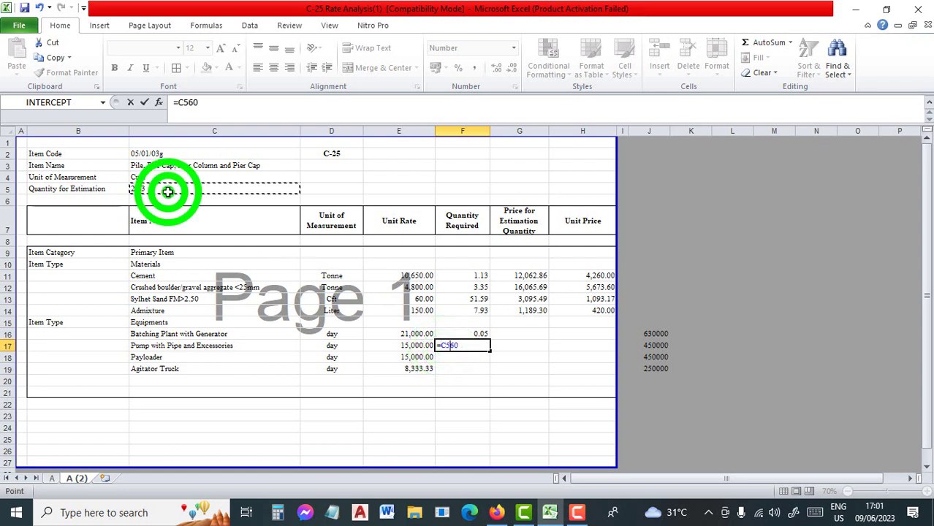
{"action": "type", "text": "/"}
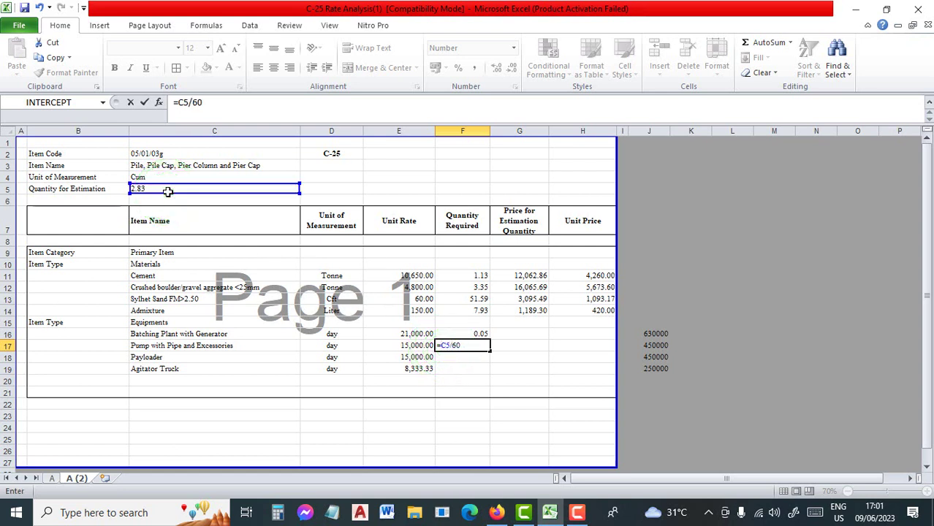
{"action": "key", "text": "Return"}
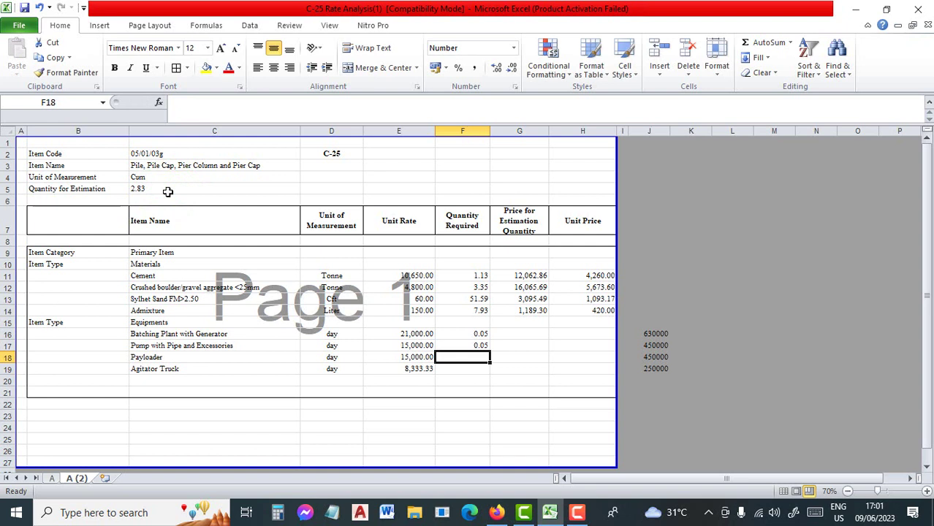
- Calculate the payloader's required quantity in F18 by dividing the estimation quantity in C5 by 60
{"action": "type", "text": "="}
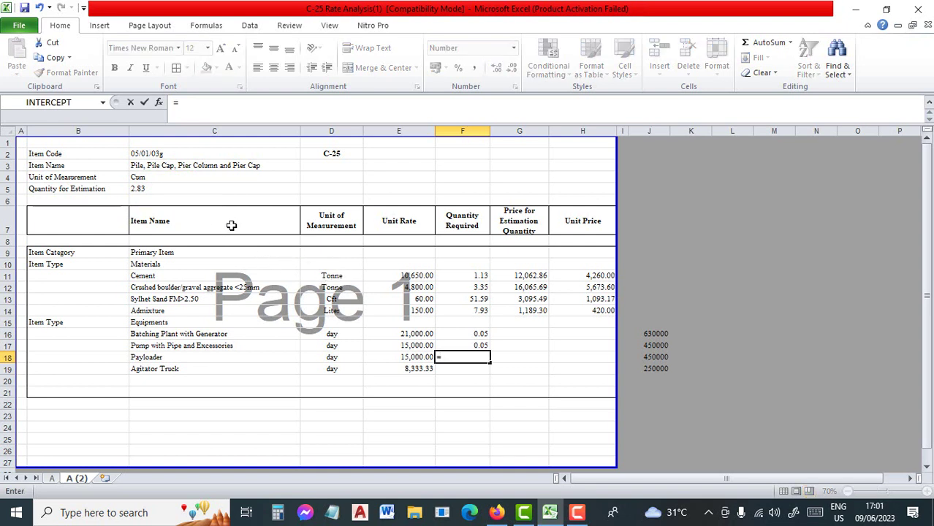
{"action": "type", "text": "60"}
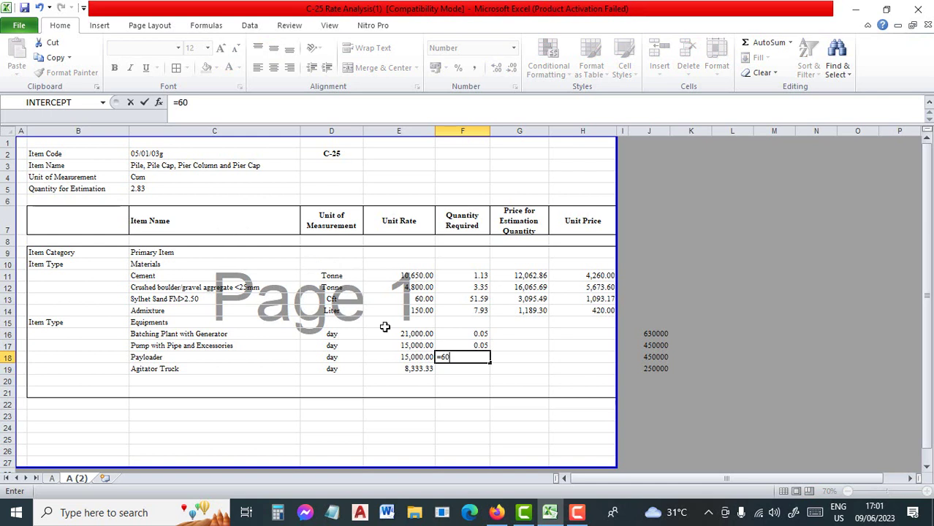
{"action": "left_click", "coordinate": [445, 358]}
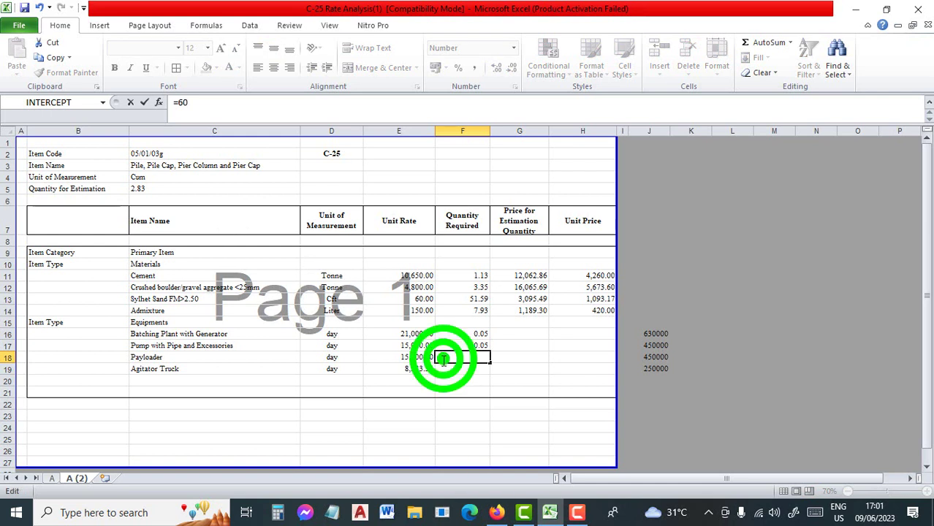
{"action": "left_click", "coordinate": [219, 189]}
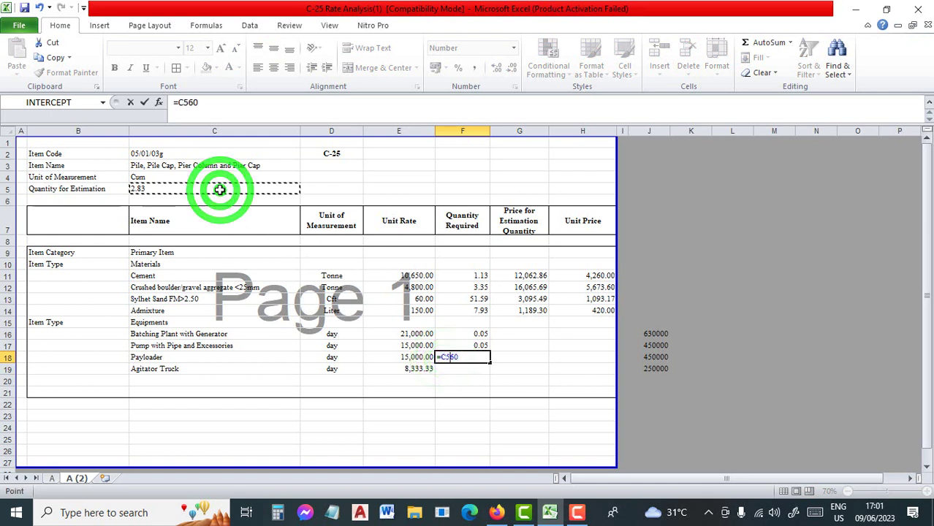
{"action": "type", "text": "/"}
{"action": "key", "text": "Return"}
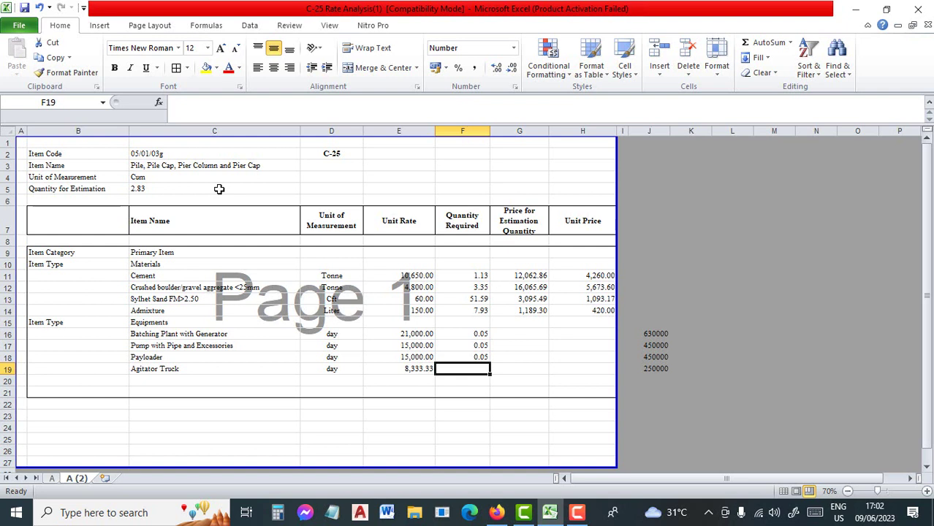
- Calculate the agitator truck's required quantity in F19 with the formula =8/60
{"action": "type", "text": "="}
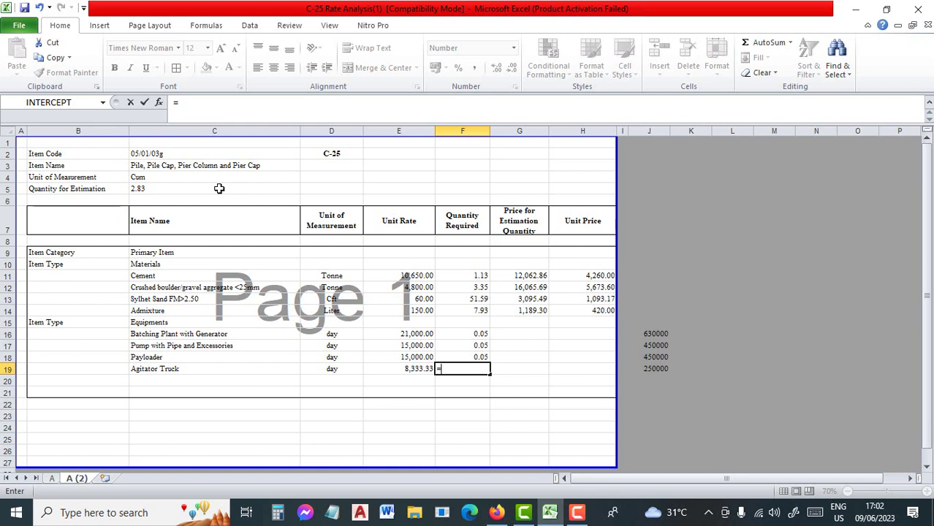
{"action": "type", "text": "60"}
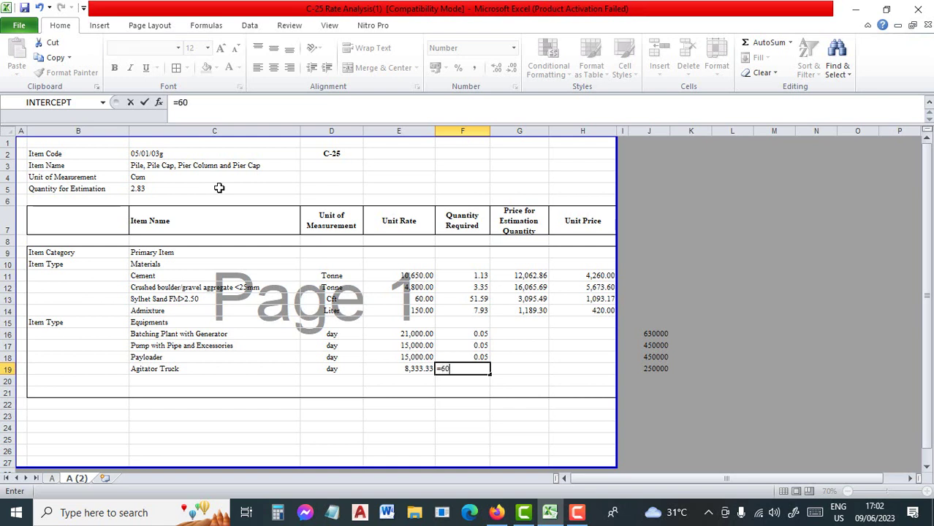
{"action": "left_click", "coordinate": [441, 370]}
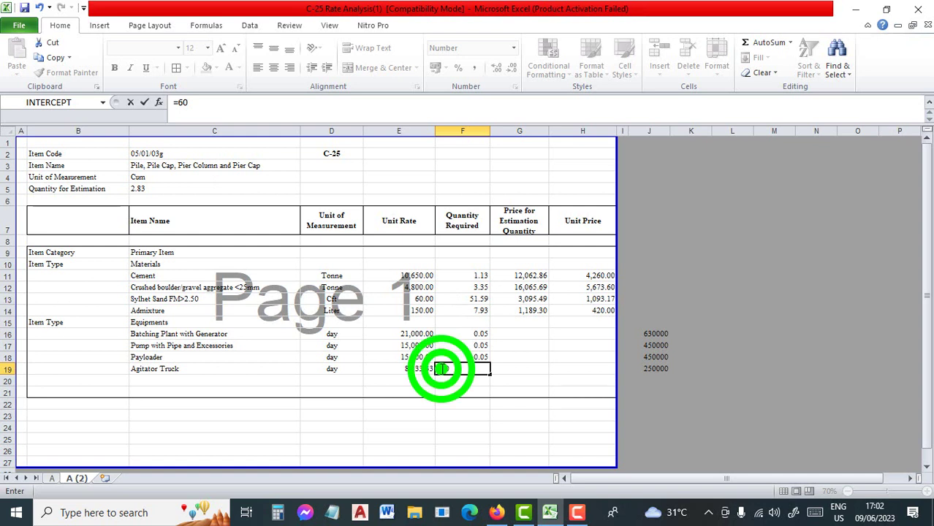
{"action": "type", "text": "/450"}
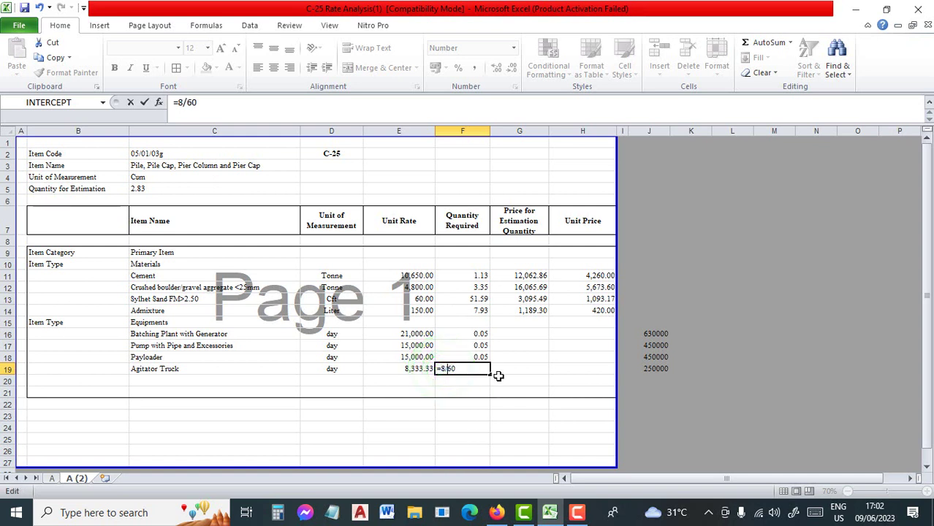
{"action": "key", "text": "Return"}
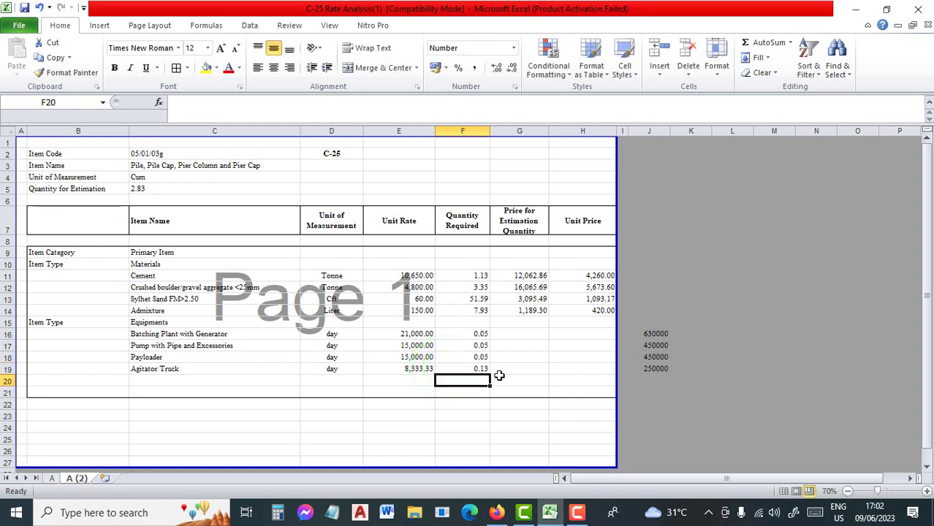
- Copy the admixture's price formula from G14 to G16 and fill it down to G19 for all equipment items
{"action": "left_click", "coordinate": [534, 310]}
{"action": "key", "text": "ctrl+c"}
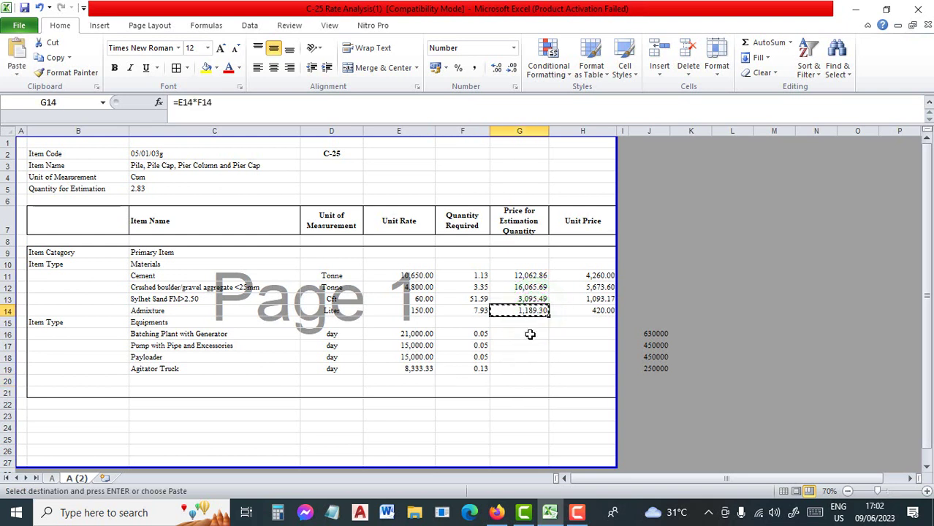
{"action": "left_click", "coordinate": [528, 333]}
{"action": "key", "text": "ctrl+v"}
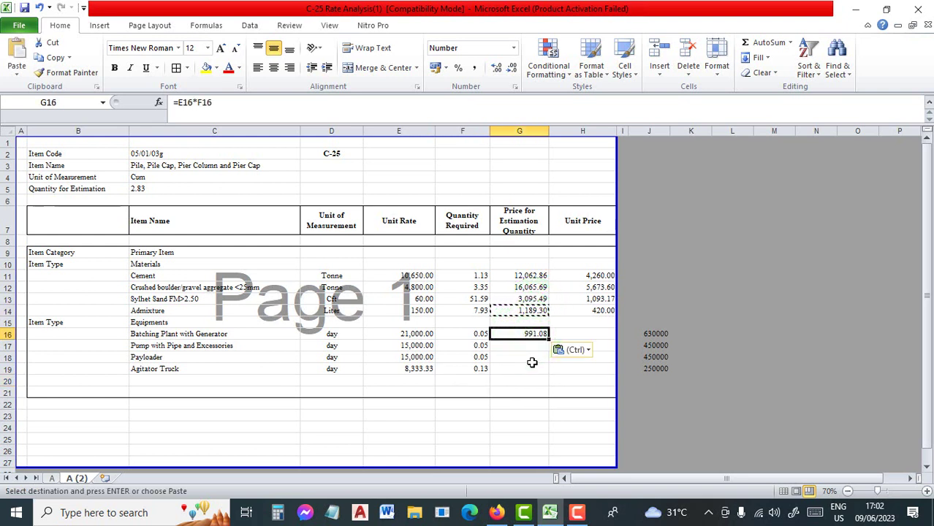
{"action": "left_click", "coordinate": [532, 361]}
{"action": "left_click", "coordinate": [540, 336]}
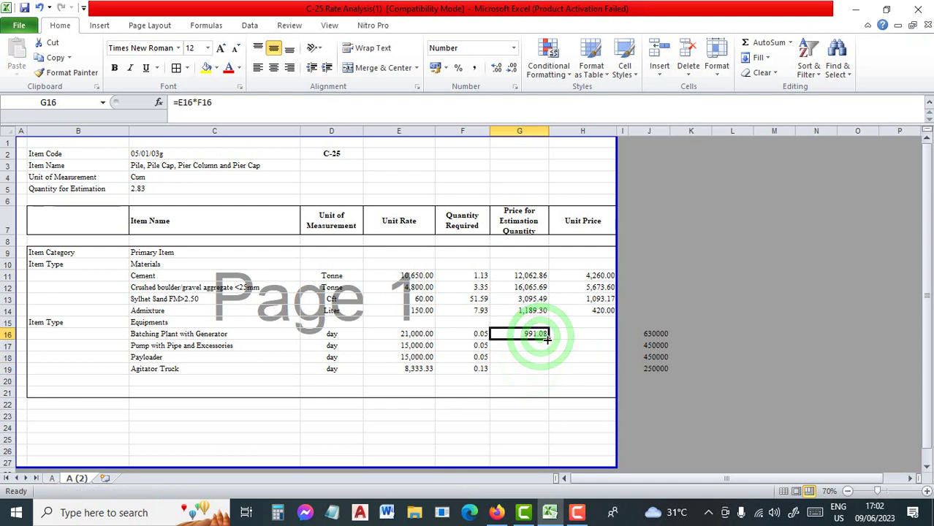
{"action": "left_click_drag", "start_coordinate": [548, 338], "coordinate": [547, 377]}
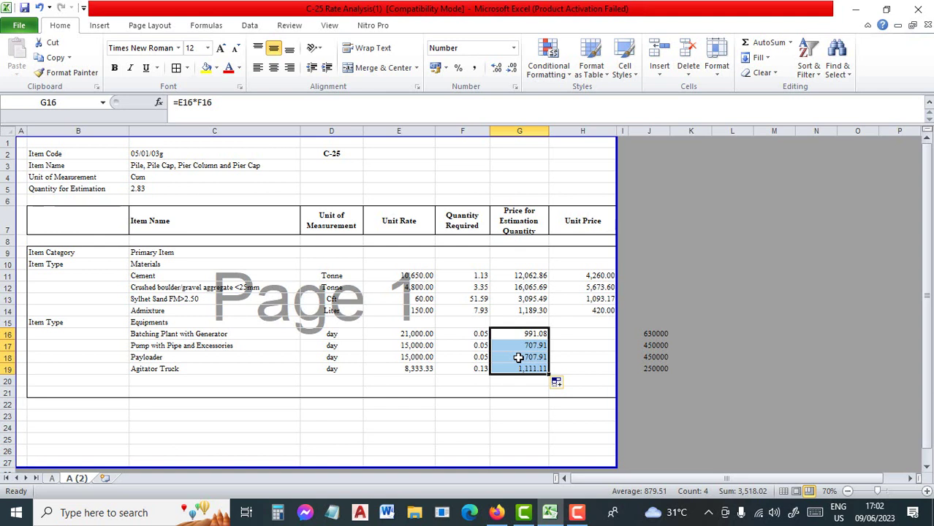
{"action": "left_click", "coordinate": [518, 358]}
- Copy the admixture's unit price formula from H14 to H16 and fill it down to H19 for the equipment
{"action": "left_click", "coordinate": [600, 311]}
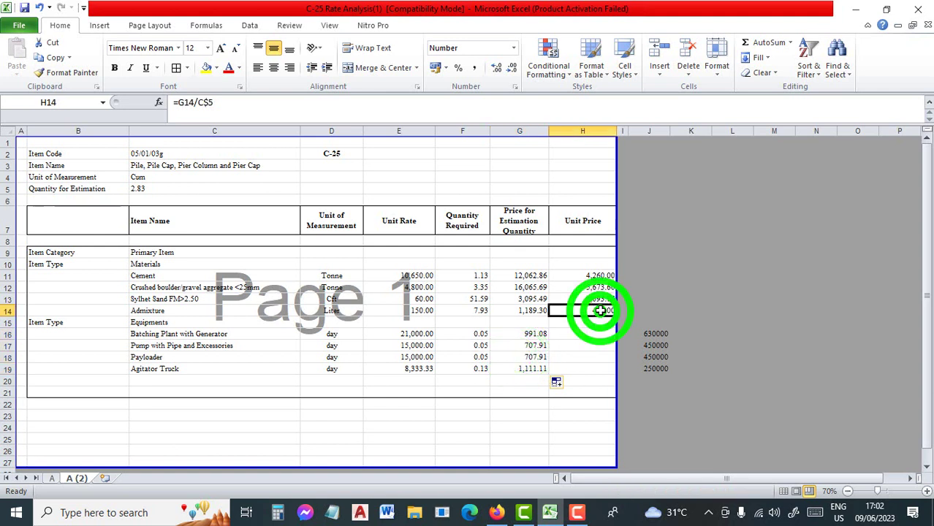
{"action": "key", "text": "ctrl+c"}
{"action": "left_click", "coordinate": [596, 334]}
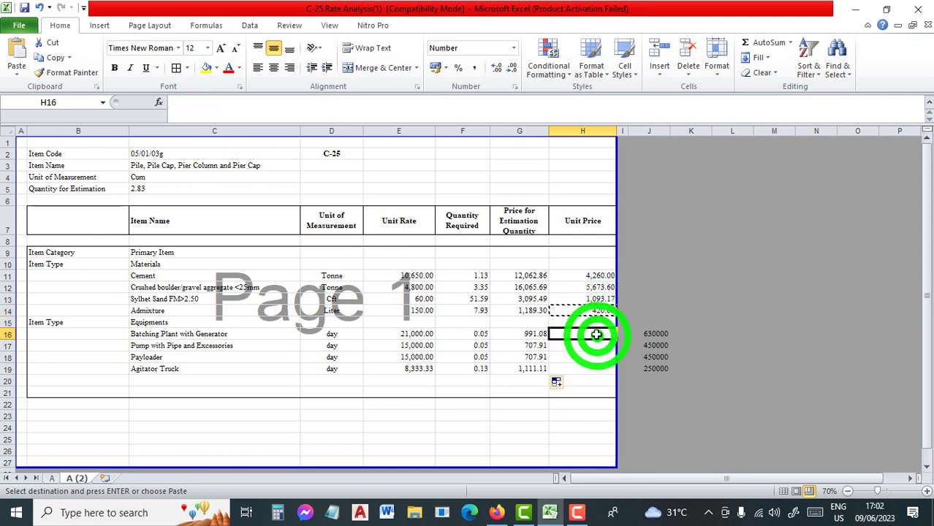
{"action": "key", "text": "ctrl+v"}
{"action": "left_click", "coordinate": [590, 357]}
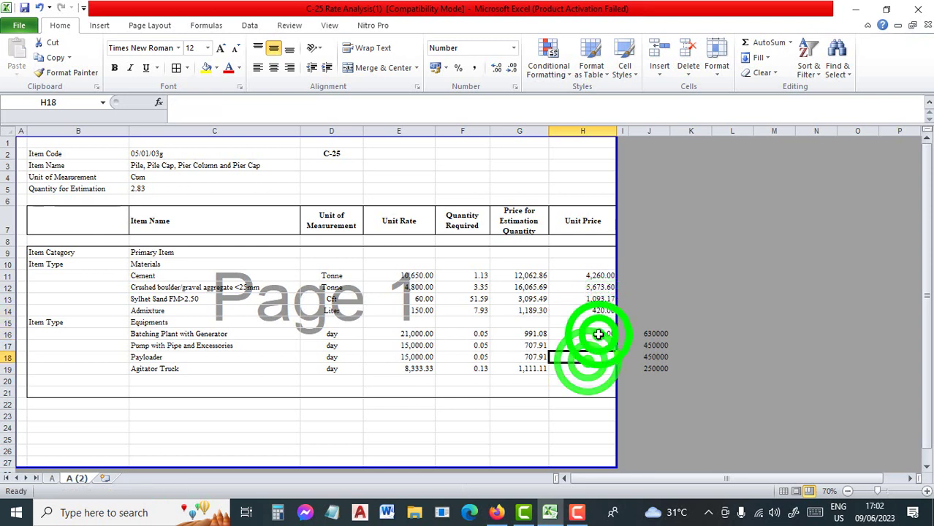
{"action": "left_click", "coordinate": [598, 334]}
{"action": "left_click_drag", "start_coordinate": [617, 339], "coordinate": [617, 372]}
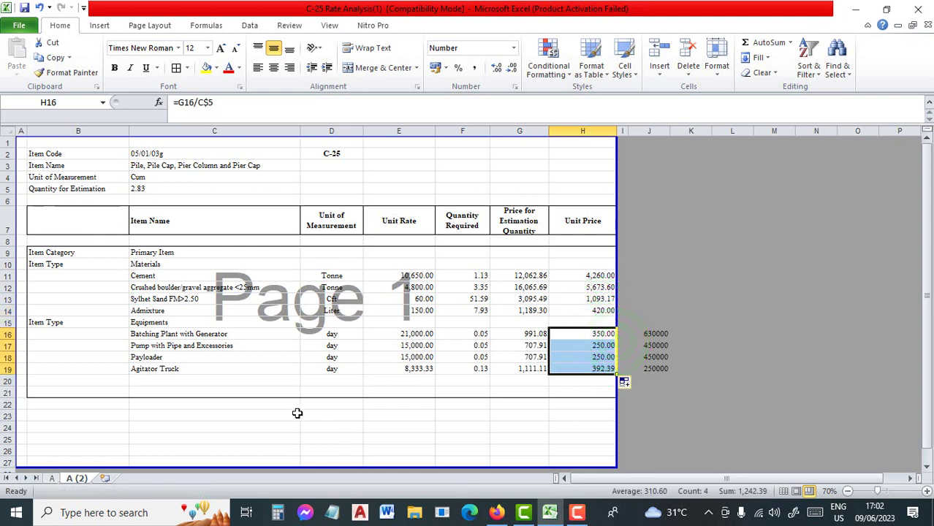
{"action": "left_click", "coordinate": [529, 346]}
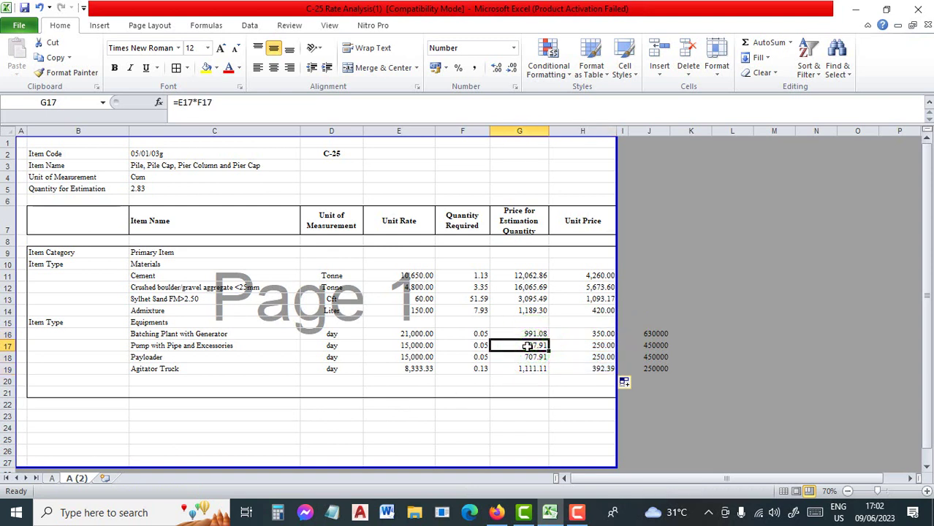
- Enter the label "Item Type" in B20 below the equipment rows
{"action": "left_click", "coordinate": [71, 386]}
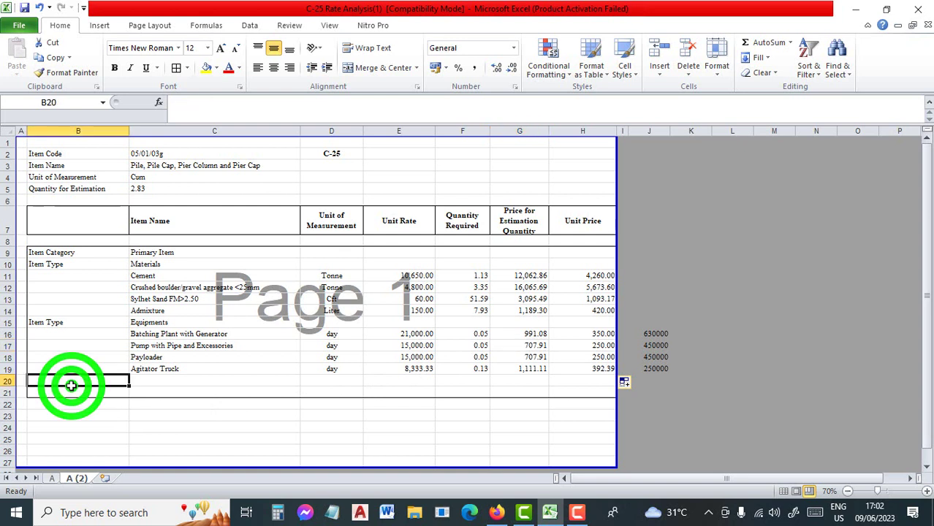
{"action": "type", "text": "It"}
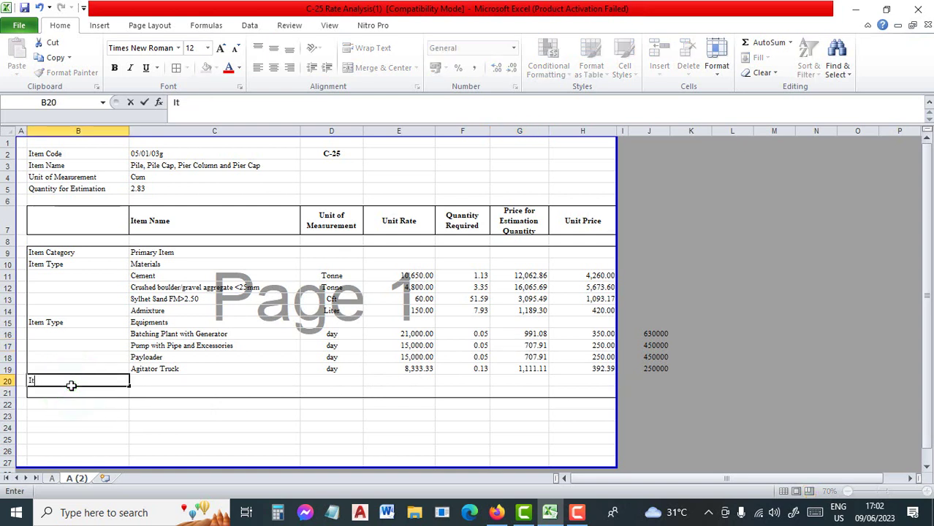
{"action": "type", "text": "em Type"}
{"action": "key", "text": "Tab"}
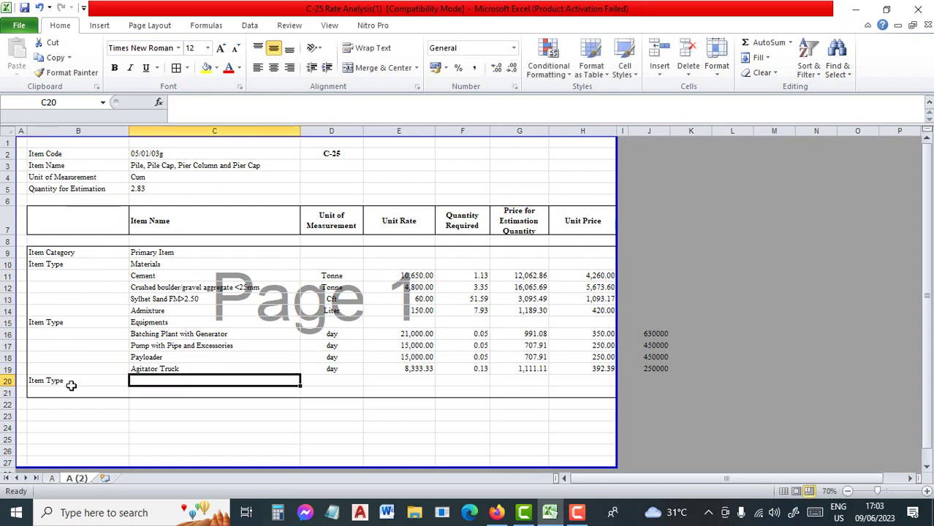
- Enter "Labour" as the item type in C20 and as the item name in C21
{"action": "type", "text": "Labour"}
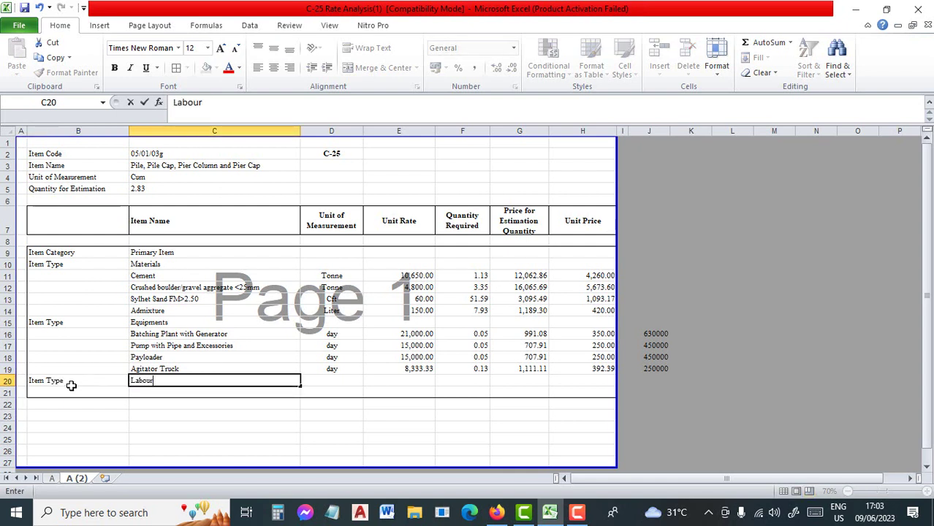
{"action": "key", "text": "Return"}
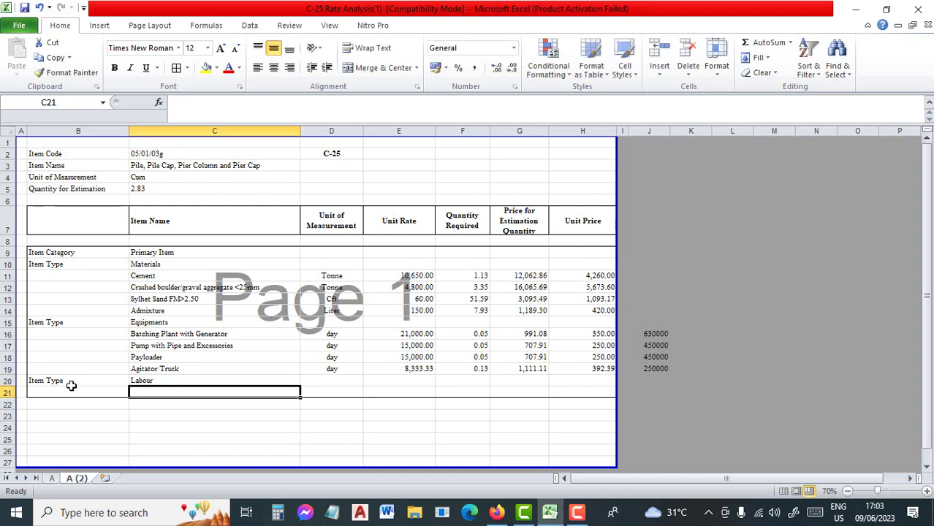
{"action": "type", "text": "Labour"}
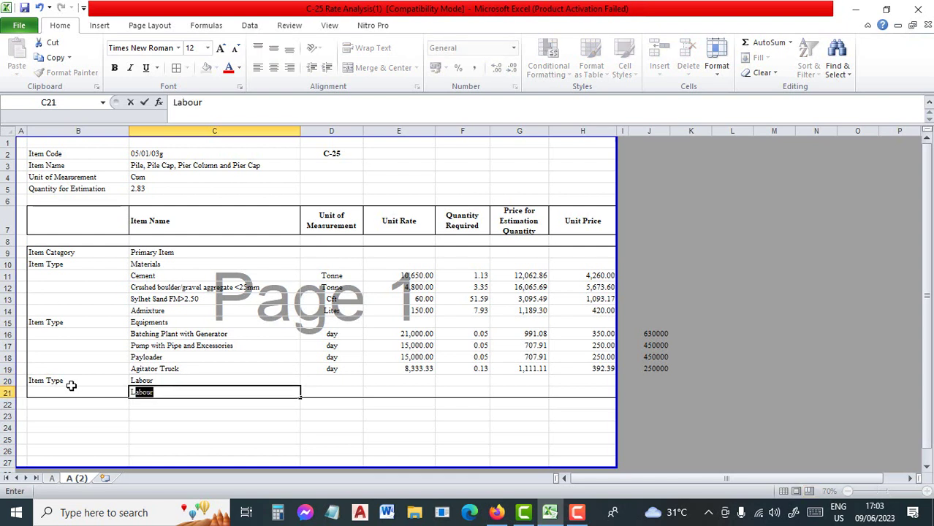
{"action": "key", "text": "Tab"}
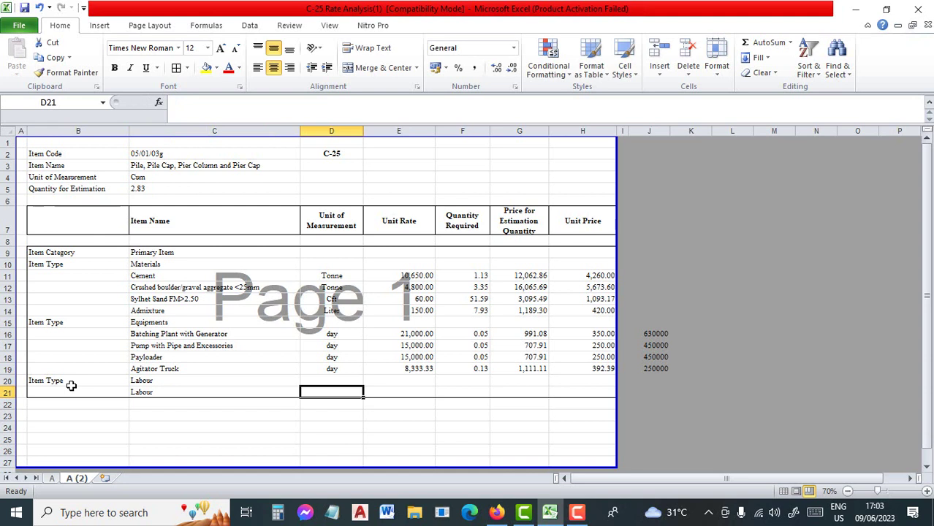
- Fill in the labour row 21 with unit of measurement day, unit rate 500 and required quantity 1
{"action": "type", "text": "day"}
{"action": "key", "text": "Tab"}
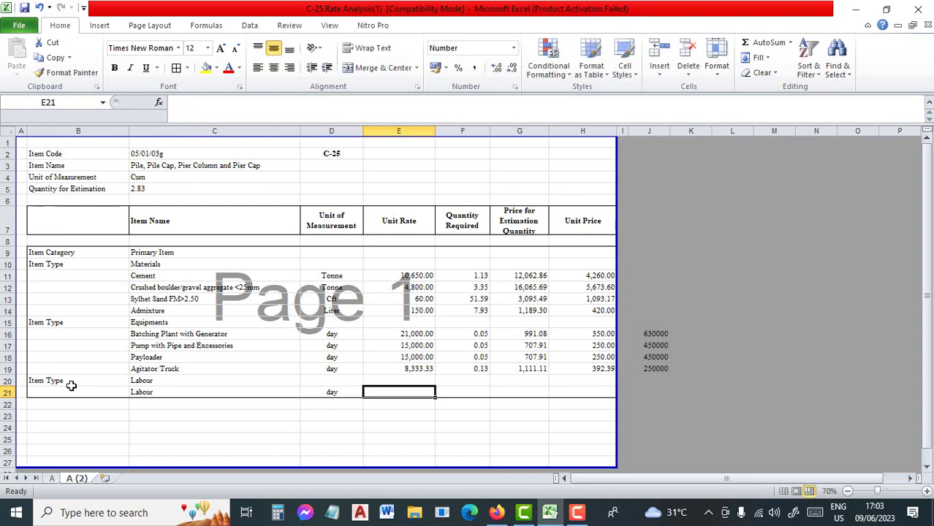
{"action": "type", "text": "500"}
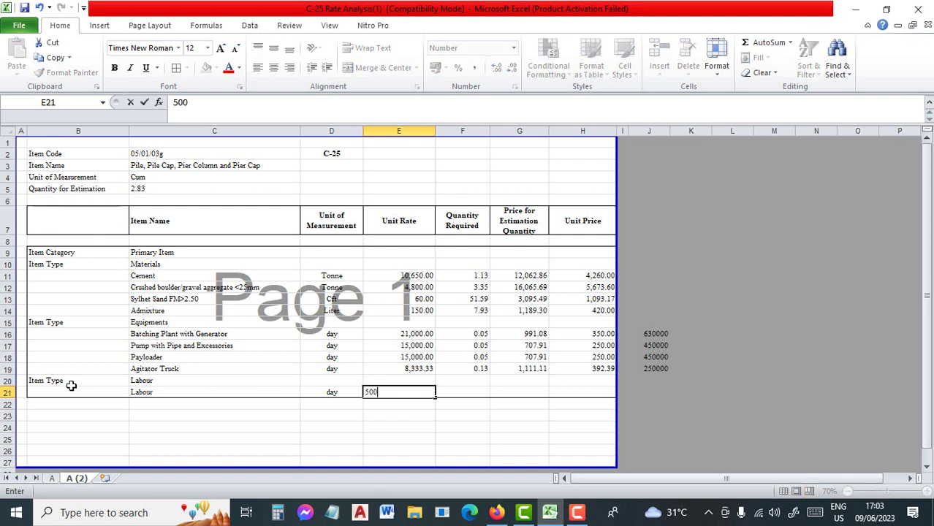
{"action": "key", "text": "Tab"}
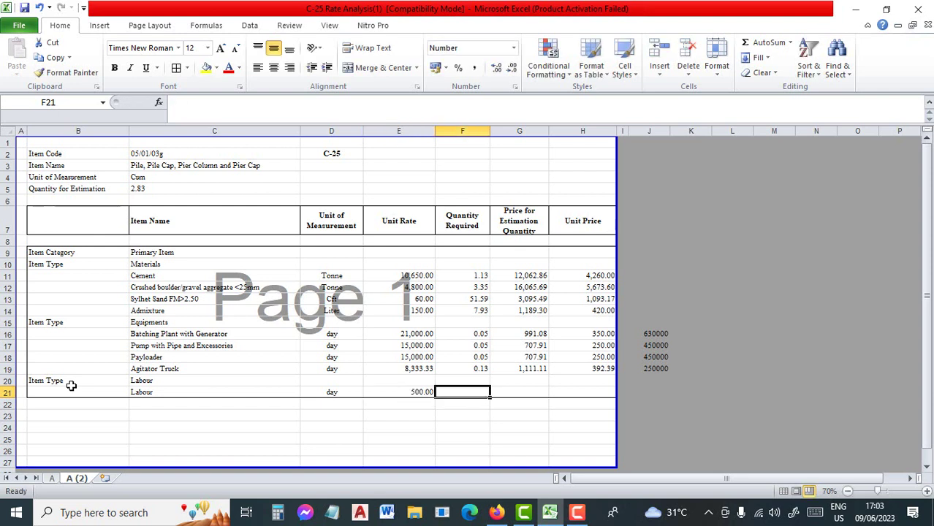
{"action": "type", "text": "1"}
{"action": "key", "text": "Tab"}
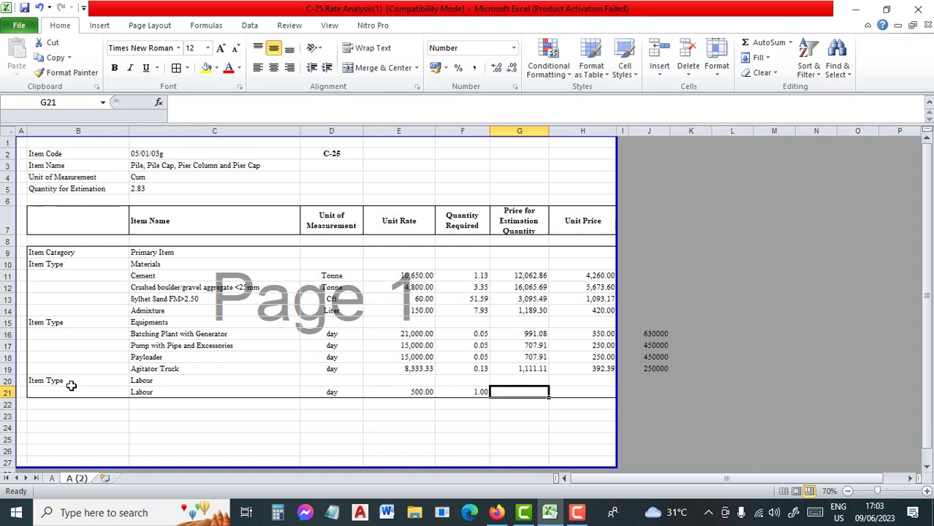
- Calculate the labour's price for the estimation quantity in G21 with the formula =E21*F21
{"action": "type", "text": "="}
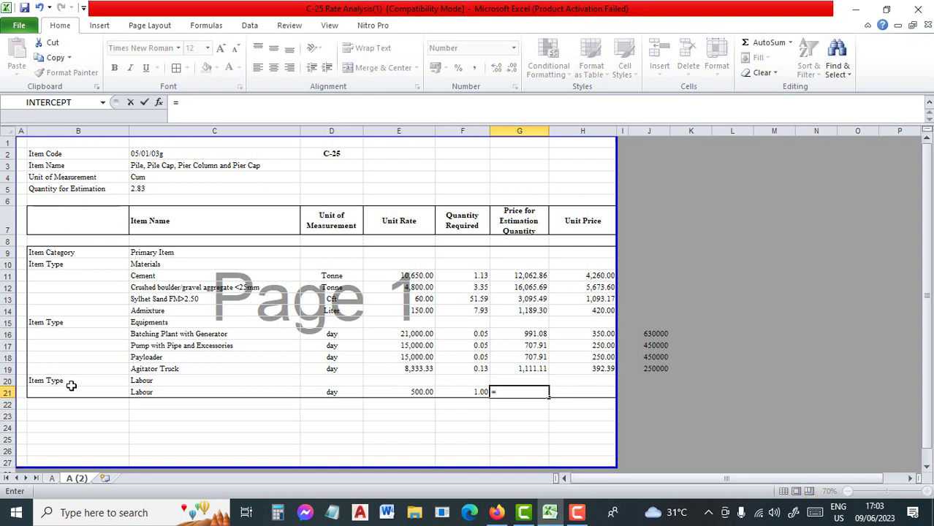
{"action": "left_click", "coordinate": [395, 391]}
{"action": "type", "text": "*"}
{"action": "left_click", "coordinate": [462, 391]}
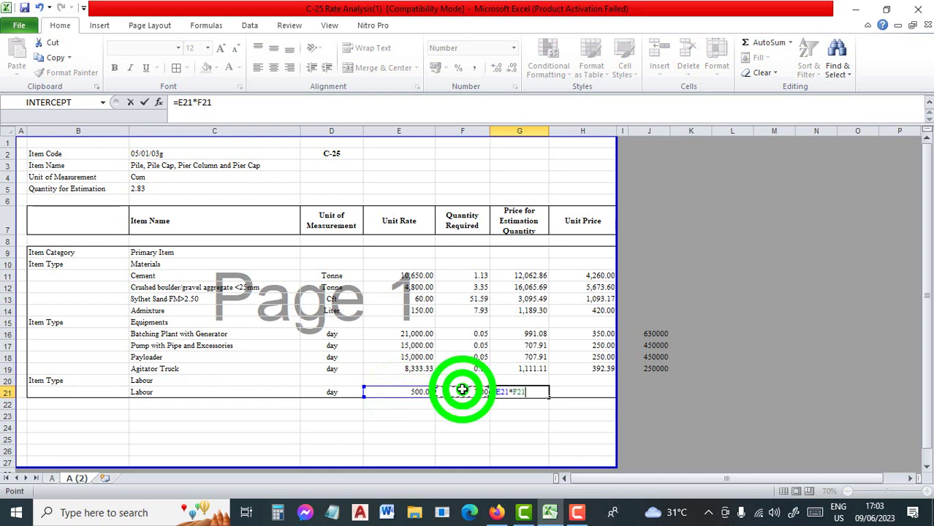
{"action": "key", "text": "Return"}
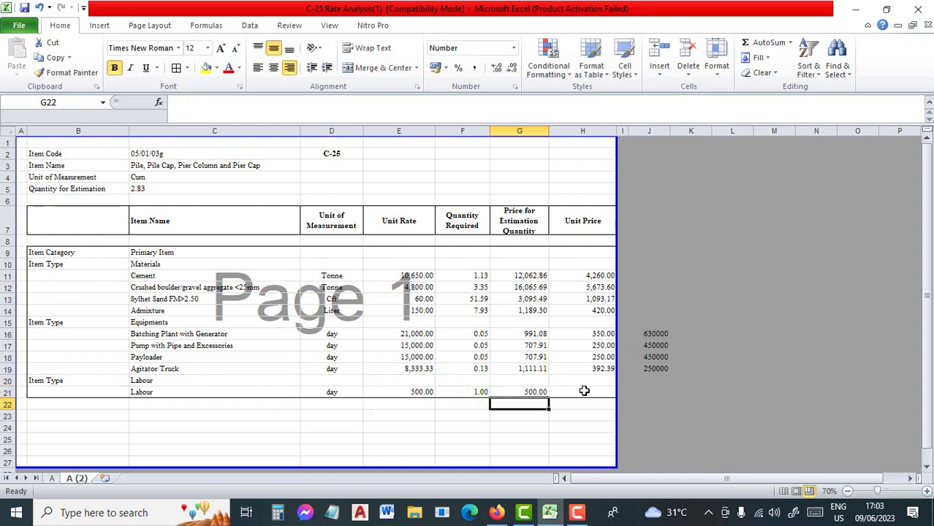
- Copy the agitator truck's unit price formula from H19 to H21 for the labour row
{"action": "left_click", "coordinate": [603, 367]}
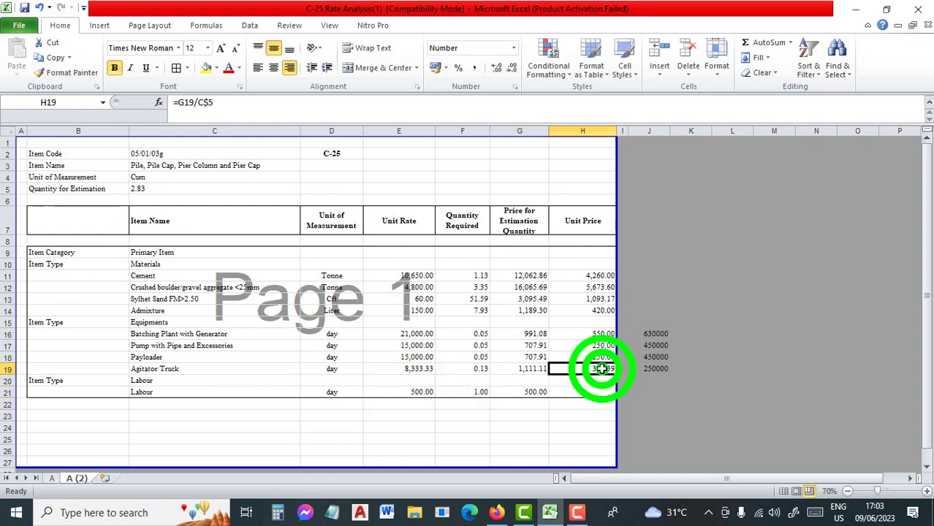
{"action": "key", "text": "ctrl+c"}
{"action": "left_click", "coordinate": [584, 393]}
{"action": "key", "text": "ctrl+v"}
{"action": "left_click", "coordinate": [734, 378]}
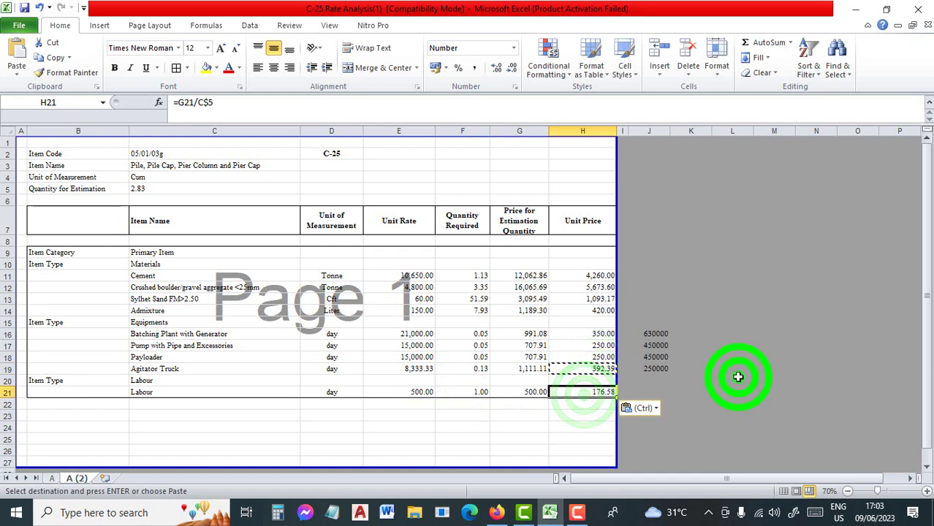
{"action": "key", "text": "Escape"}
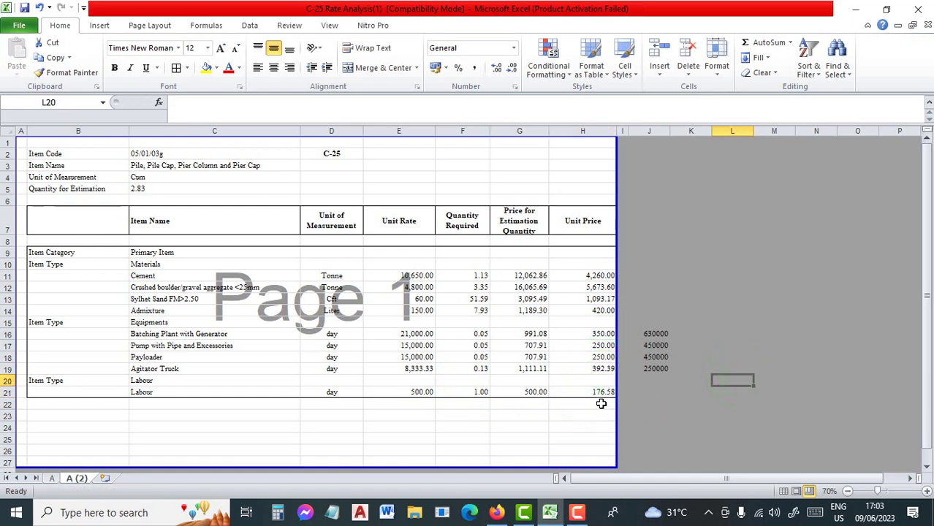
- Enter the label "Basic Unit Price of Specification Item :" in G22 below the labour row
{"action": "left_click", "coordinate": [538, 403]}
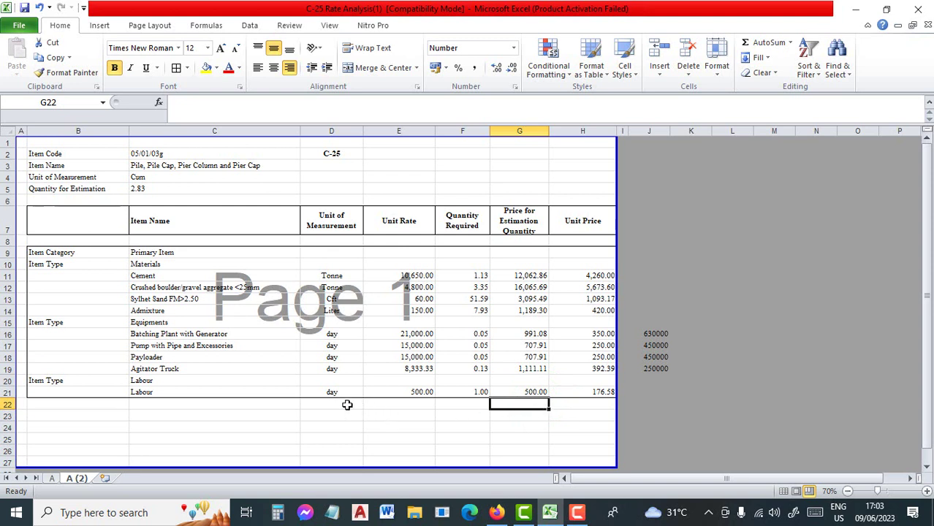
{"action": "left_click", "coordinate": [574, 404]}
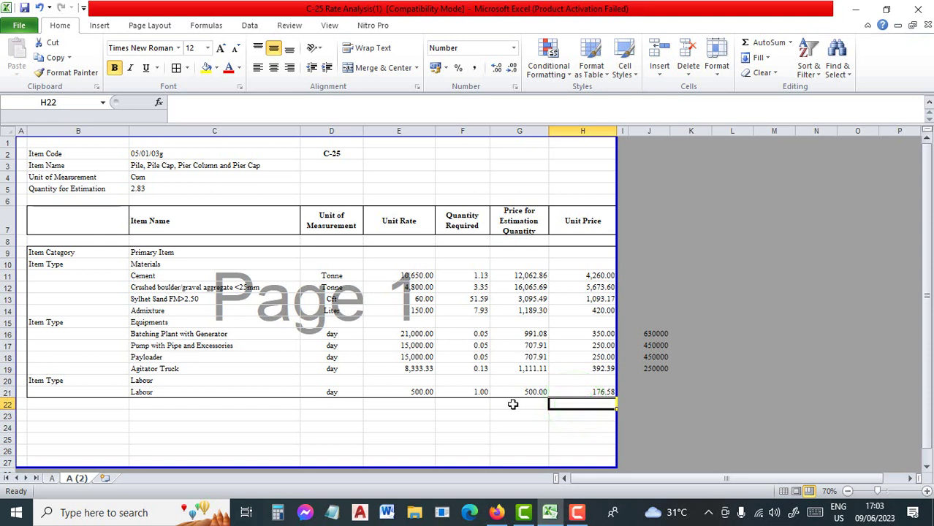
{"action": "left_click", "coordinate": [513, 404]}
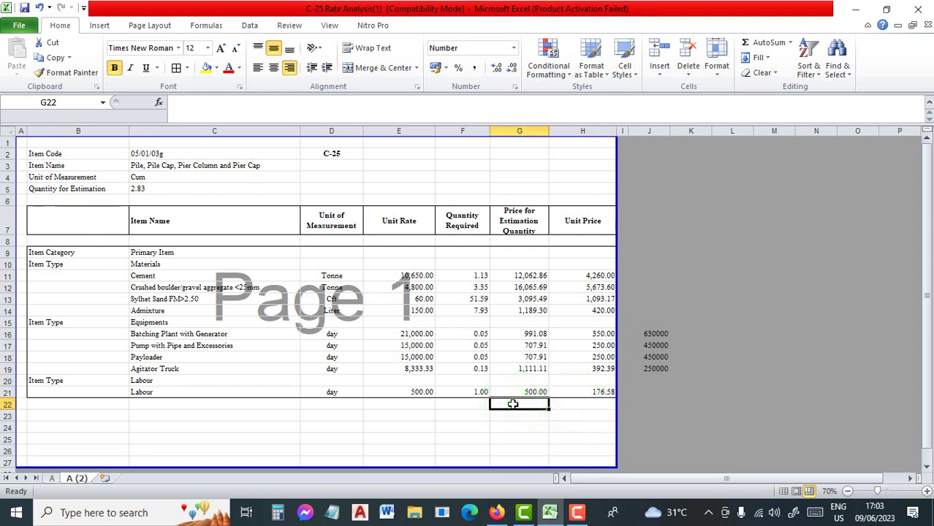
{"action": "type", "text": "Basi"}
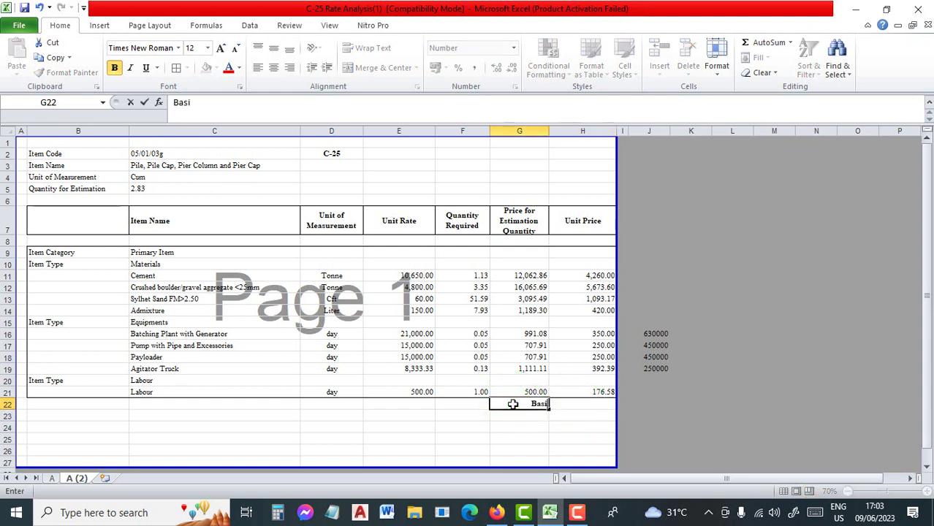
{"action": "type", "text": "c Unit Price"}
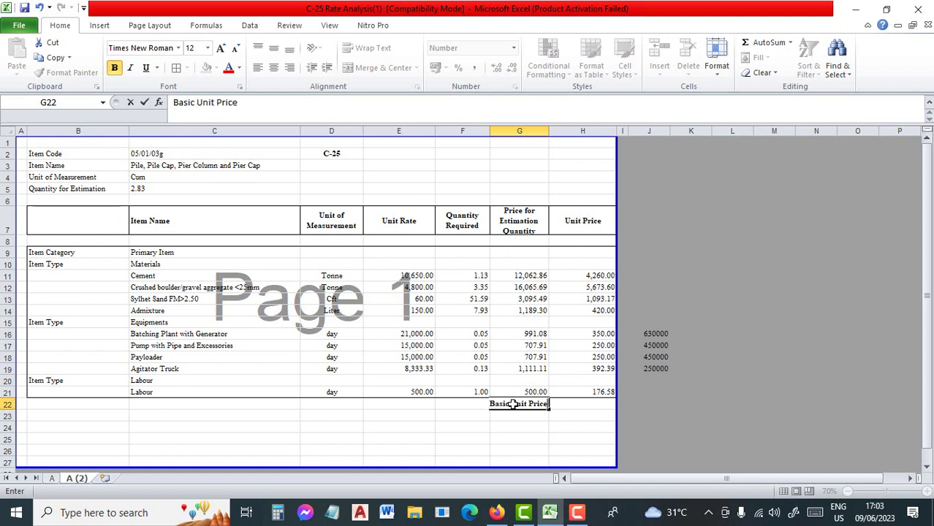
{"action": "type", "text": " of Spe"}
{"action": "type", "text": "c"}
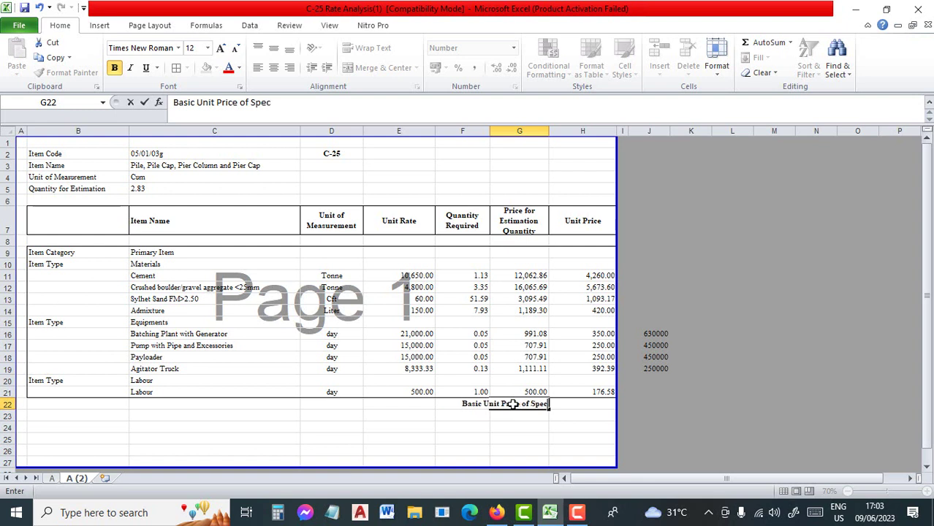
{"action": "type", "text": "ification Item"}
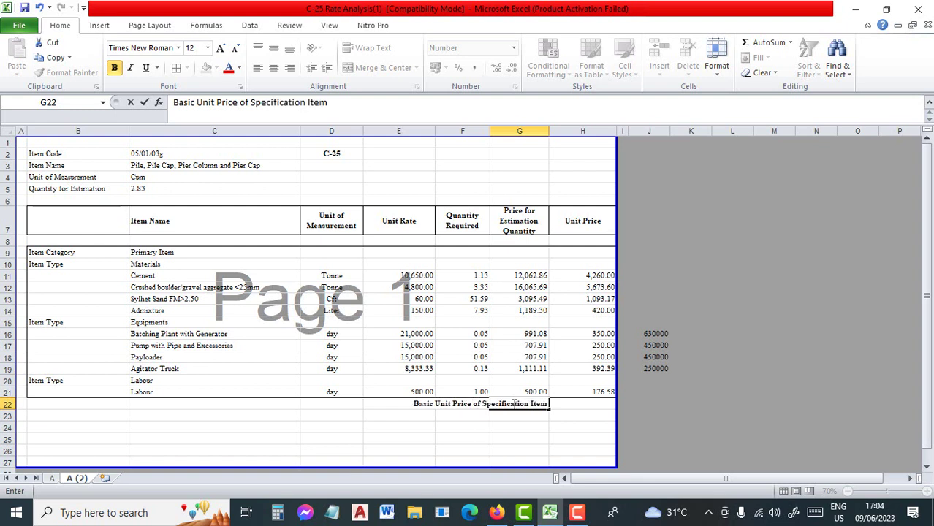
{"action": "type", "text": " :"}
{"action": "key", "text": "Tab"}
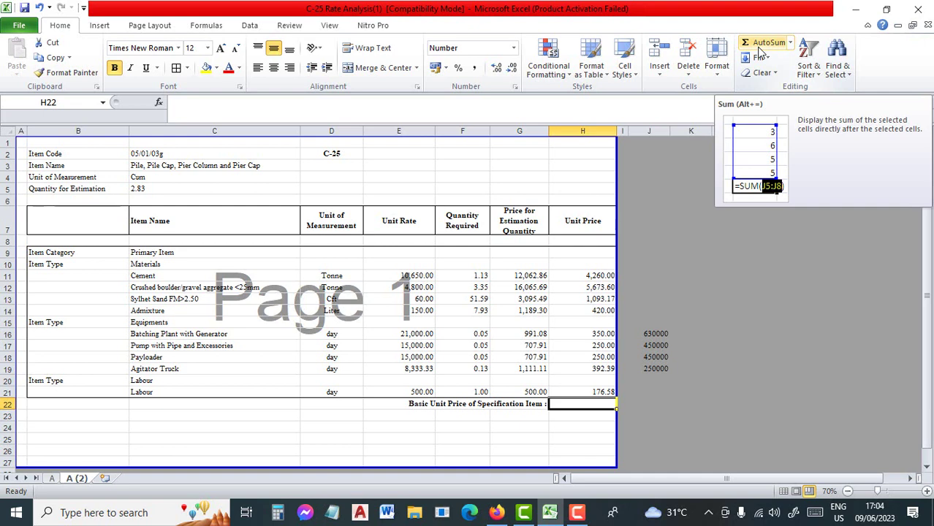
- Total the unit prices in H22 with a SUM formula over H11 to H21
{"action": "type", "text": "="}
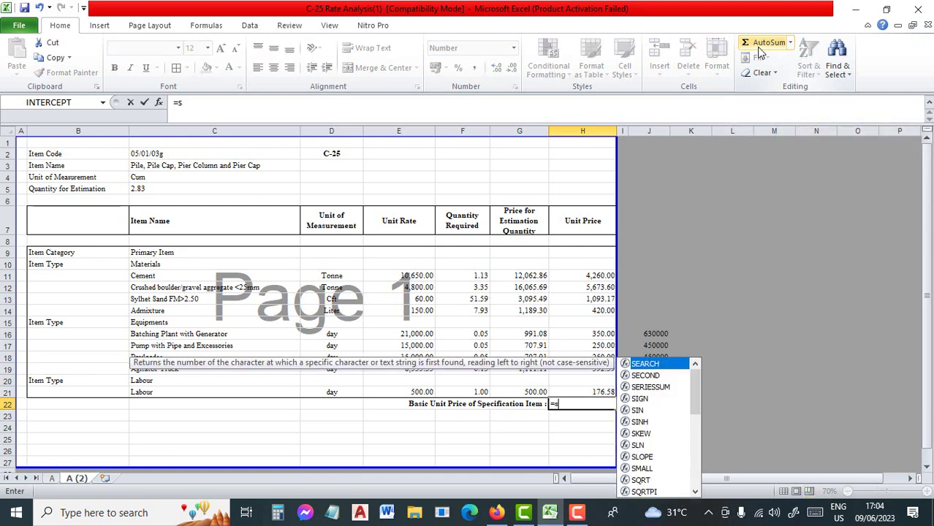
{"action": "type", "text": "sum"}
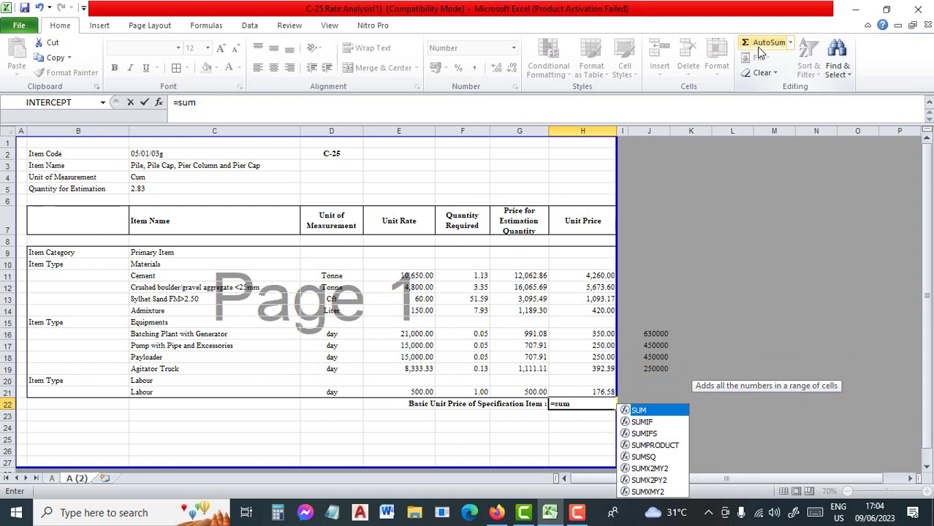
{"action": "double_click", "coordinate": [639, 411]}
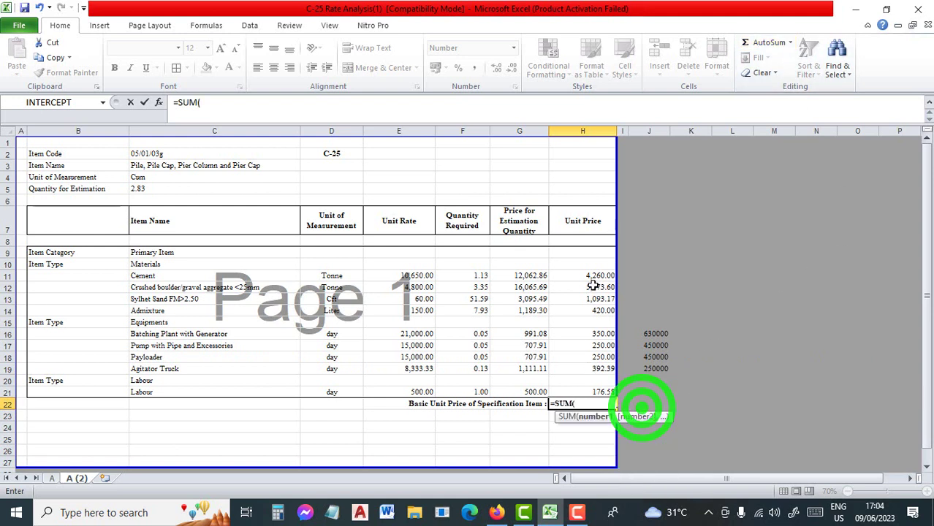
{"action": "left_click_drag", "start_coordinate": [594, 275], "coordinate": [586, 392]}
{"action": "type", "text": ")"}
{"action": "key", "text": "Return"}
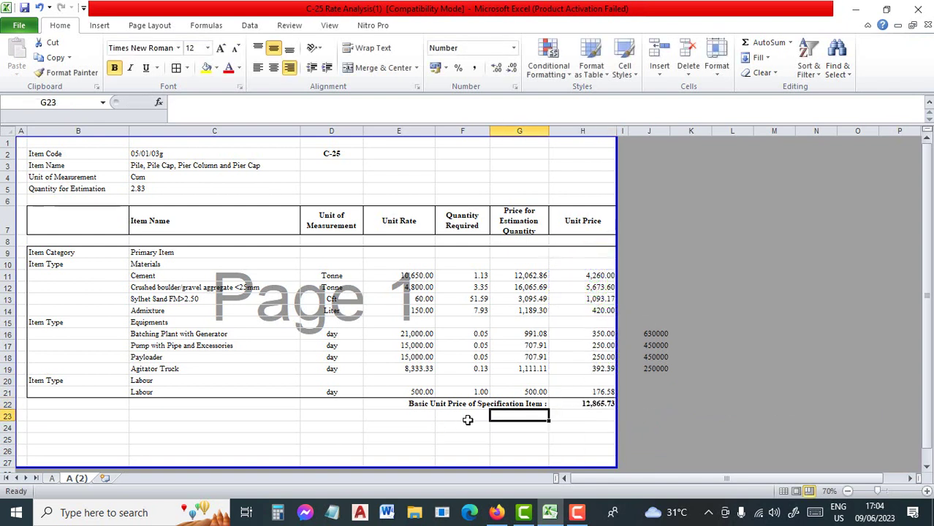
- Enter the label "Plus Profit at 10 % :" in G23 below the basic unit price label
{"action": "type", "text": "P"}
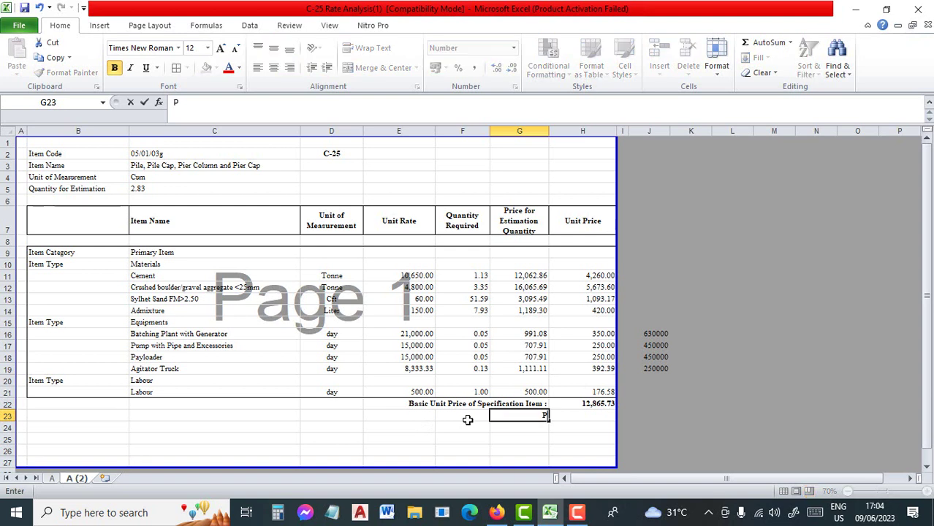
{"action": "type", "text": "lus Profic"}
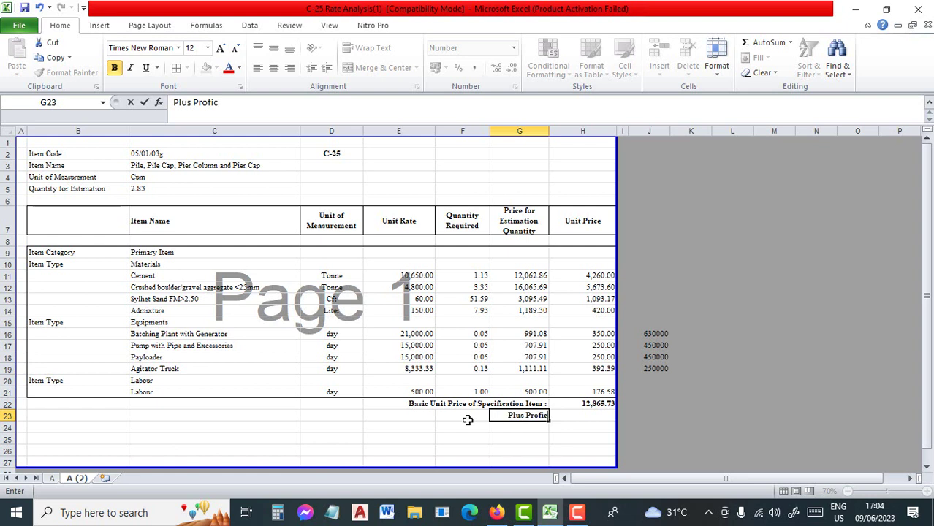
{"action": "key", "text": "BackSpace"}
{"action": "type", "text": "t at 10"}
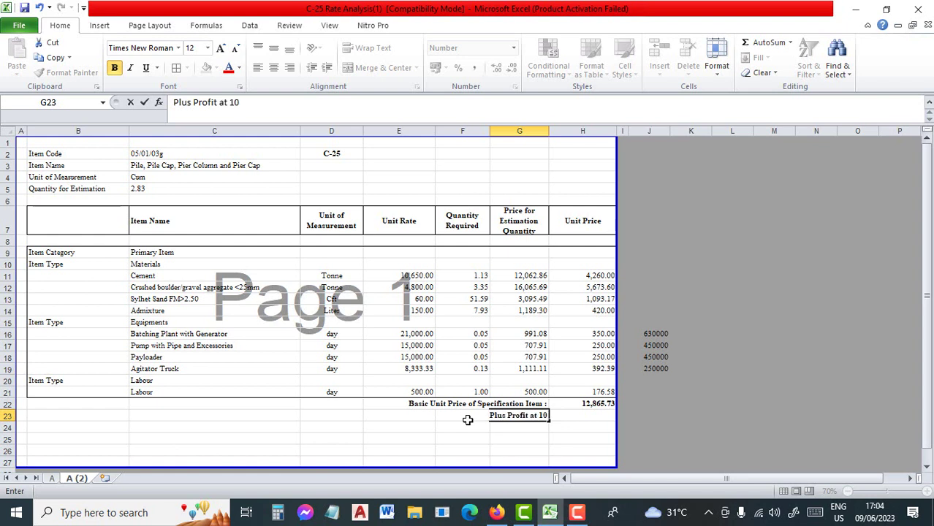
{"action": "type", "text": " % :"}
{"action": "key", "text": "Return"}
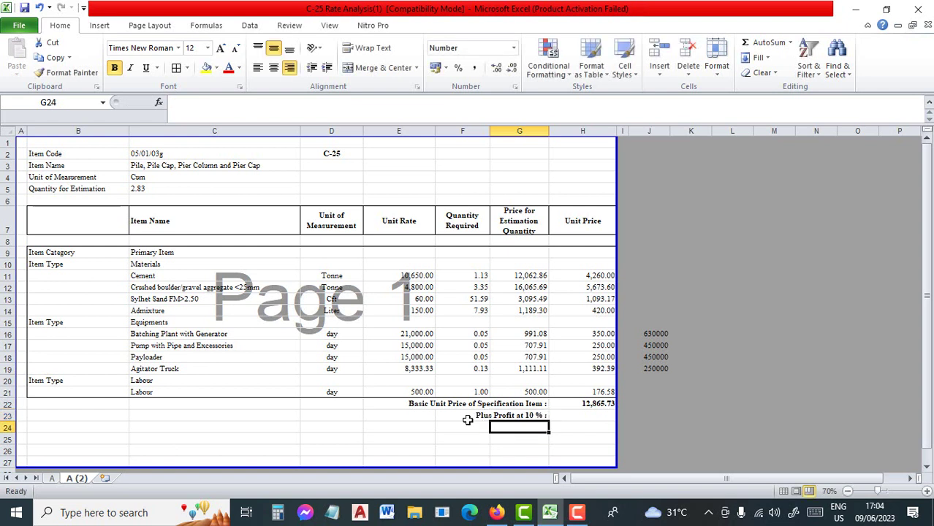
- Calculate the profit in H23 with the formula =H22*10%
{"action": "left_click", "coordinate": [584, 415]}
{"action": "type", "text": "="}
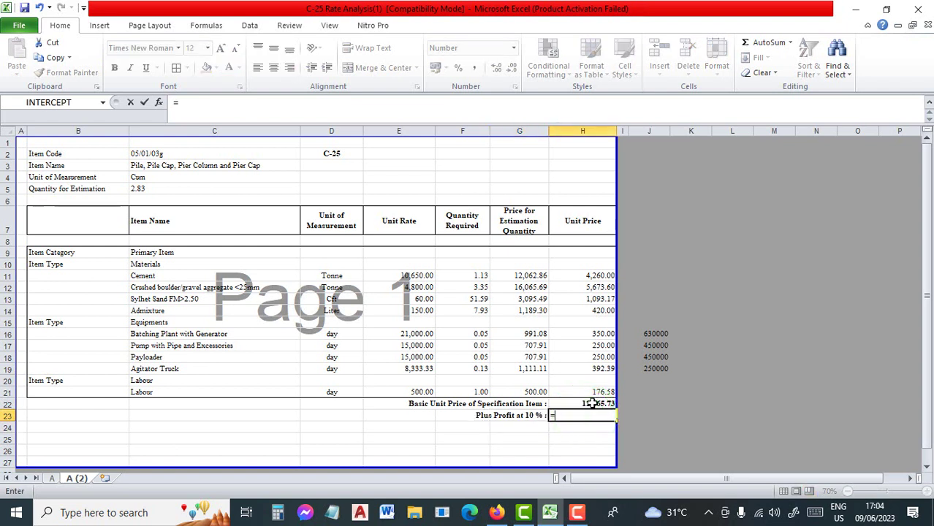
{"action": "left_click", "coordinate": [592, 404]}
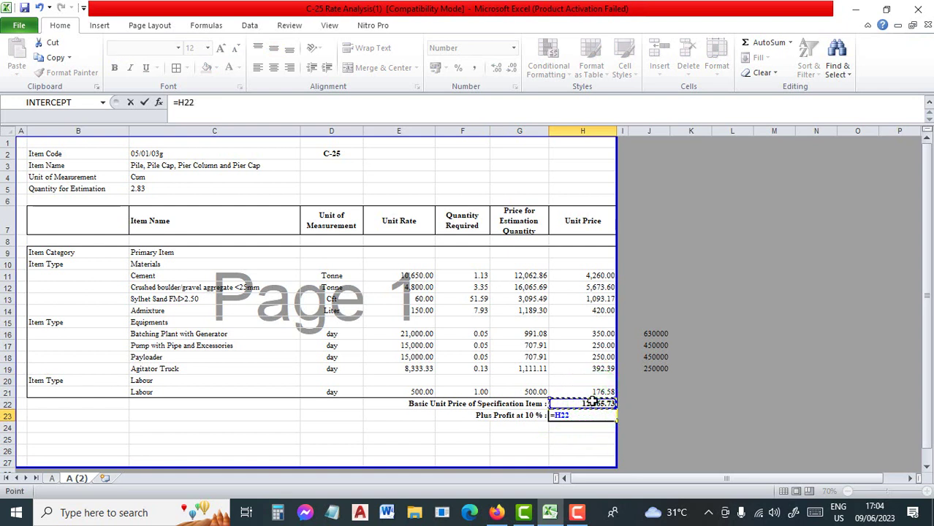
{"action": "type", "text": "*10%"}
{"action": "key", "text": "Return"}
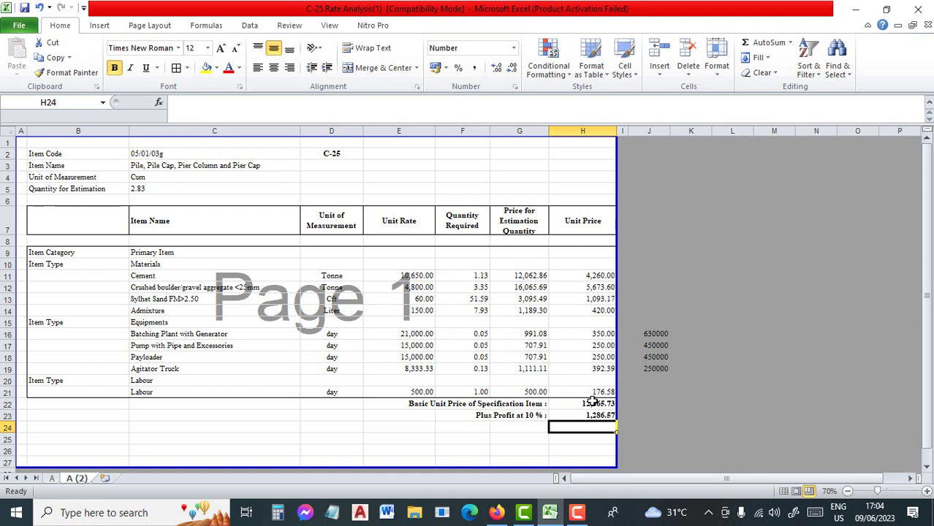
- Enter the label "Sub- Total :" in G24 below the profit label
{"action": "left_click", "coordinate": [525, 428]}
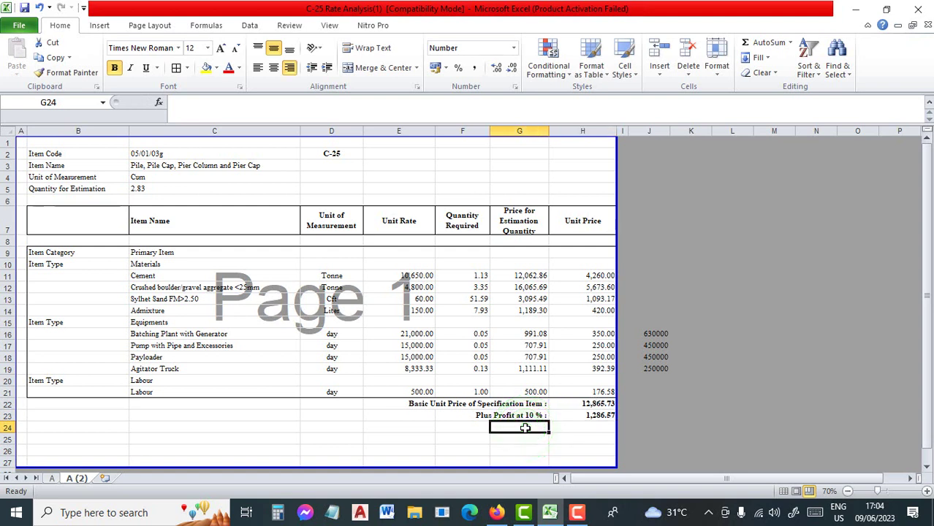
{"action": "type", "text": "Sub"}
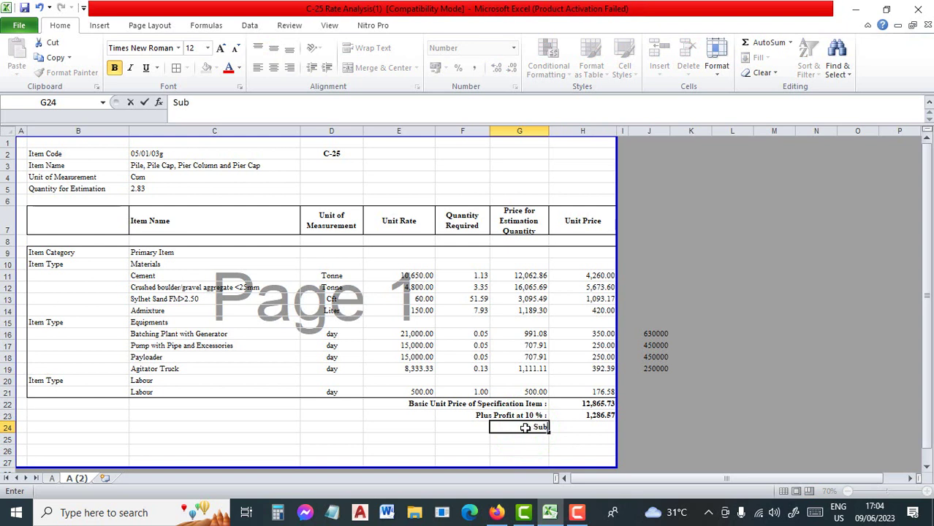
{"action": "type", "text": "- Total :"}
- Calculate the sub-total in H24 with the formula =H23+H22
{"action": "left_click", "coordinate": [583, 430]}
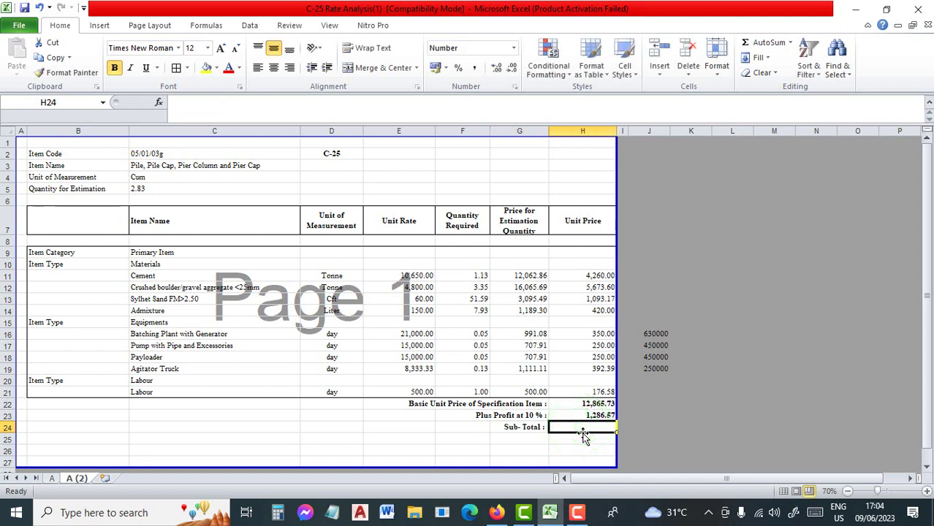
{"action": "type", "text": "="}
{"action": "left_click", "coordinate": [586, 415]}
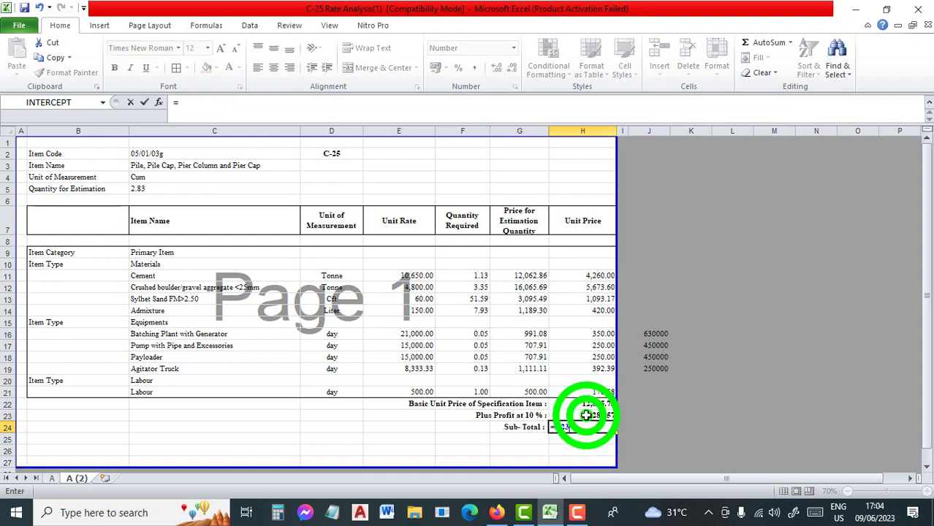
{"action": "type", "text": "+"}
{"action": "left_click", "coordinate": [592, 403]}
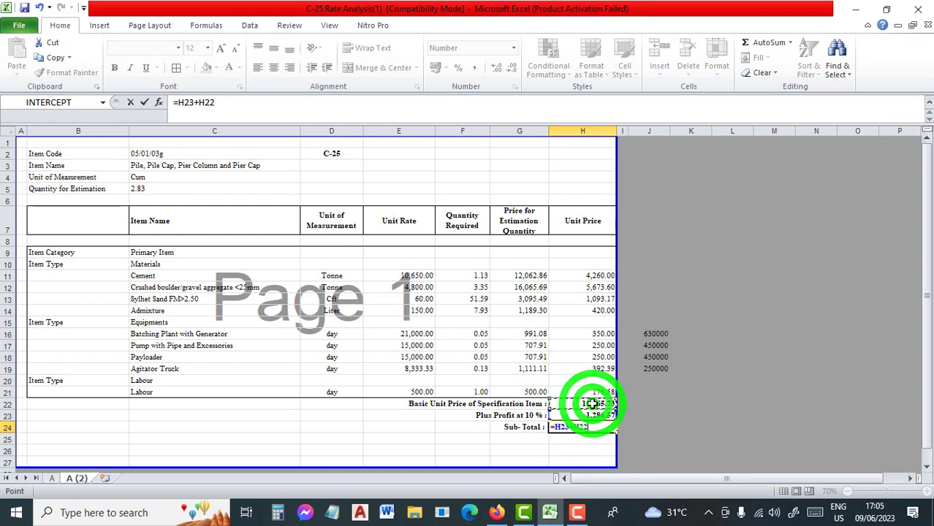
{"action": "key", "text": "Return"}
- Enter the label "Plus Tax & VAT at 14.5 % :" in G25 below the sub-total label
{"action": "left_click", "coordinate": [522, 439]}
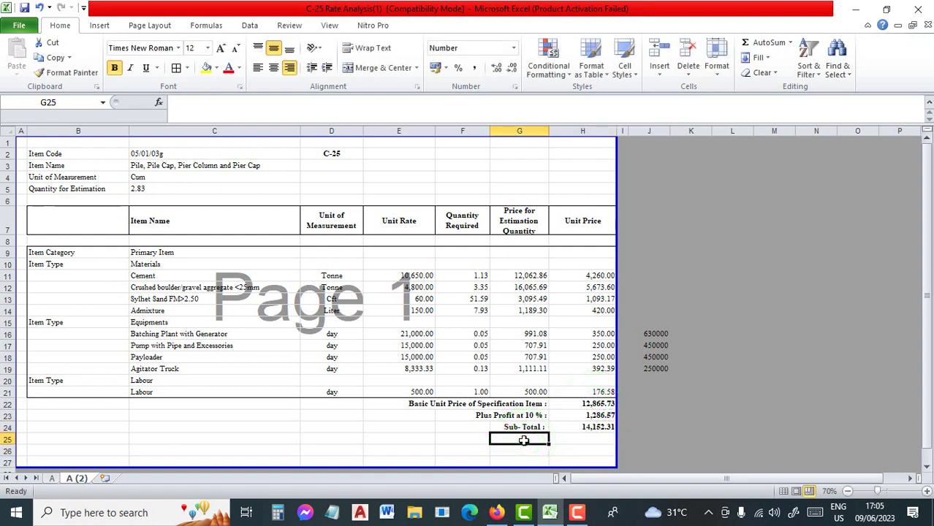
{"action": "type", "text": "P"}
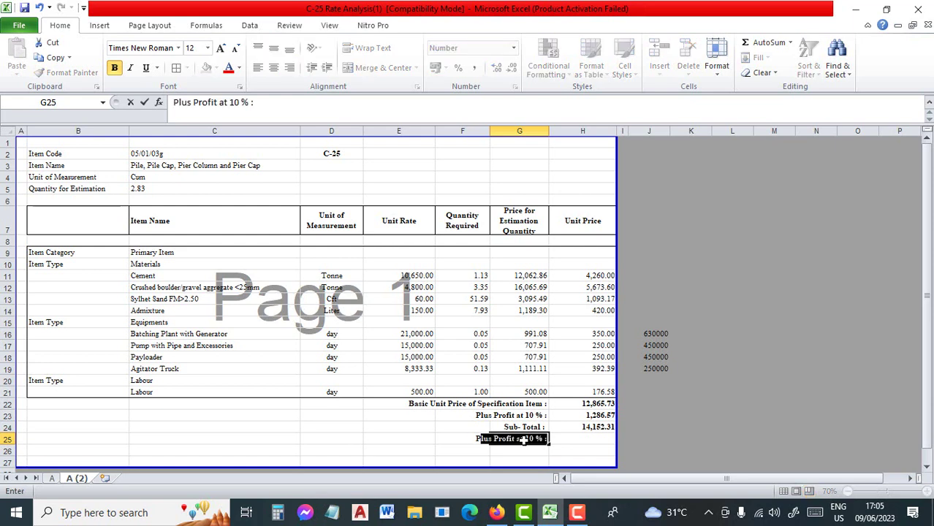
{"action": "left_click", "coordinate": [523, 440]}
{"action": "type", "text": "lus Ta"}
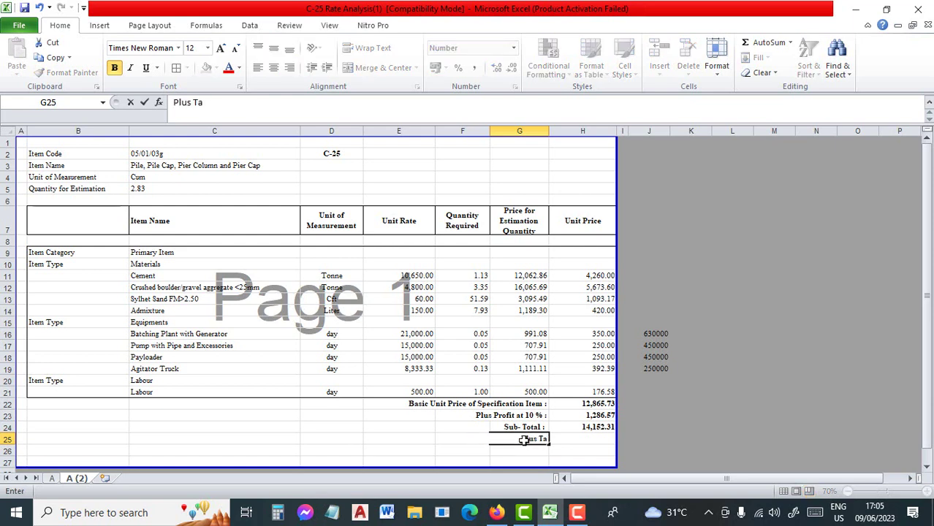
{"action": "type", "text": "x & VAT a"}
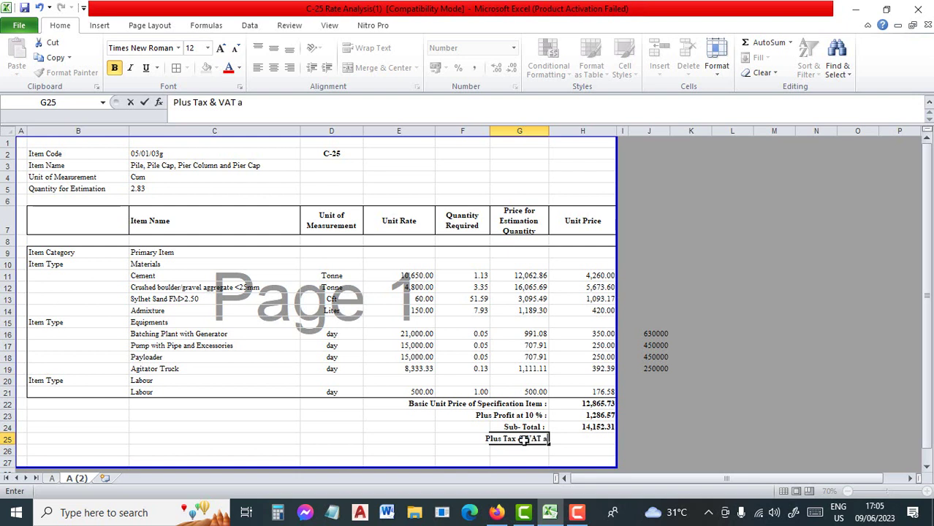
{"action": "type", "text": "t 14.5"}
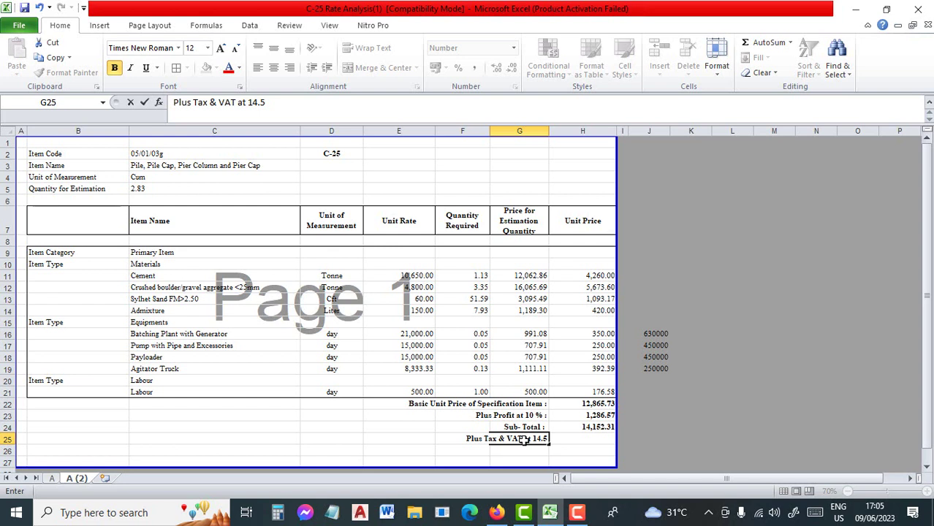
{"action": "type", "text": " %"}
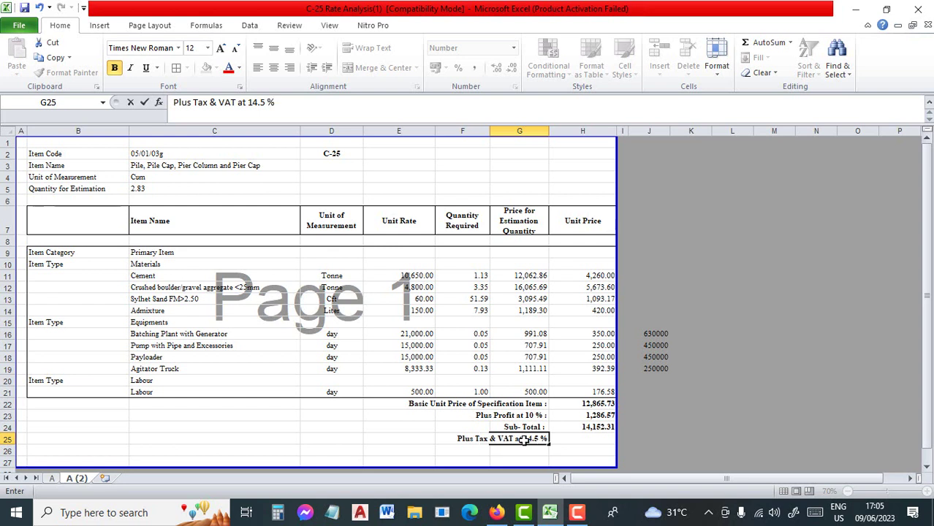
{"action": "type", "text": " :"}
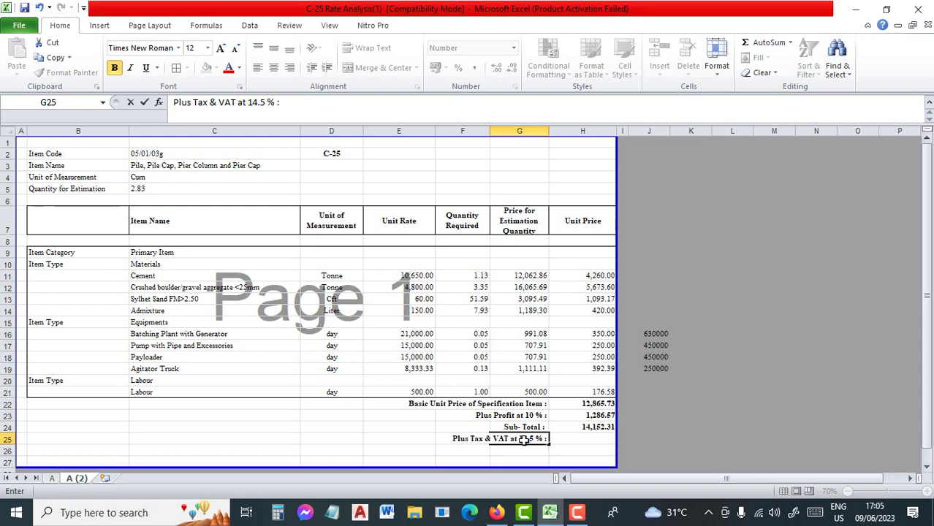
- Calculate the tax and VAT amount in H25 with the formula =H24*14.5%
{"action": "left_click", "coordinate": [591, 452]}
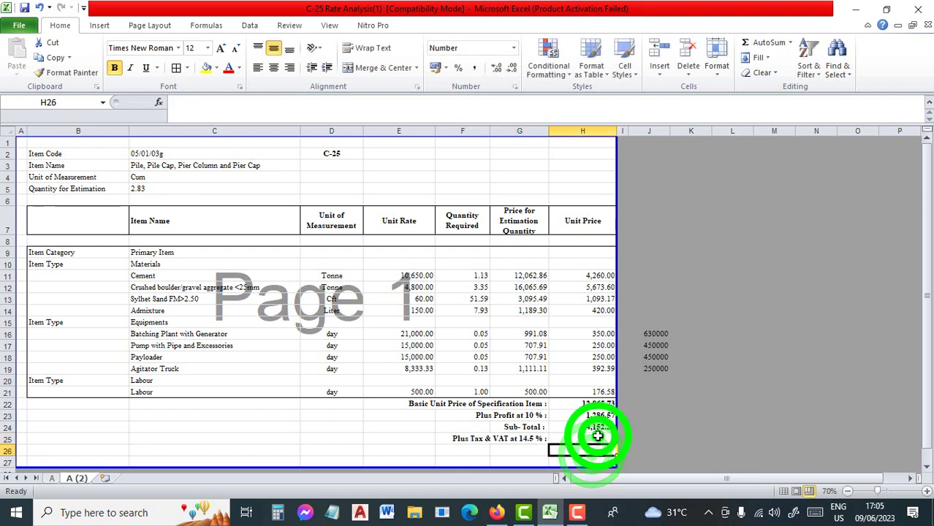
{"action": "left_click", "coordinate": [598, 436]}
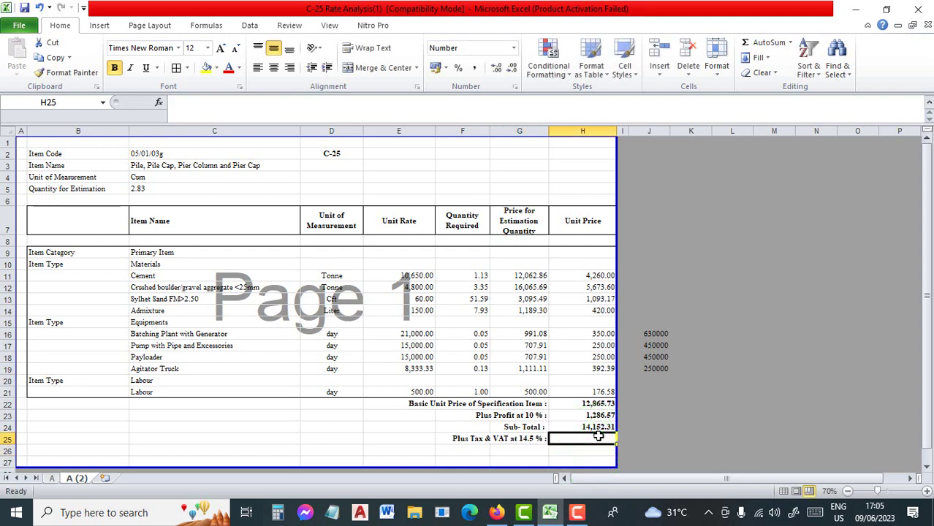
{"action": "type", "text": "="}
{"action": "left_click", "coordinate": [601, 424]}
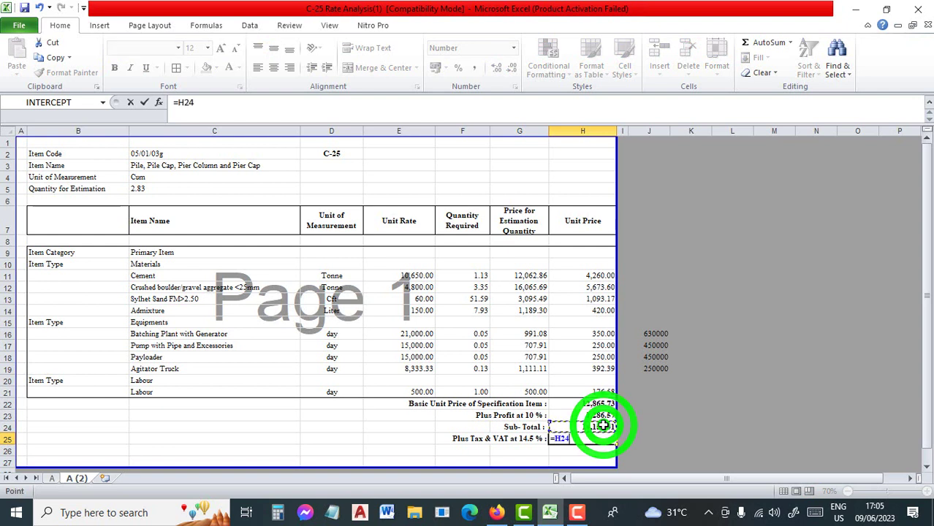
{"action": "type", "text": "*14."}
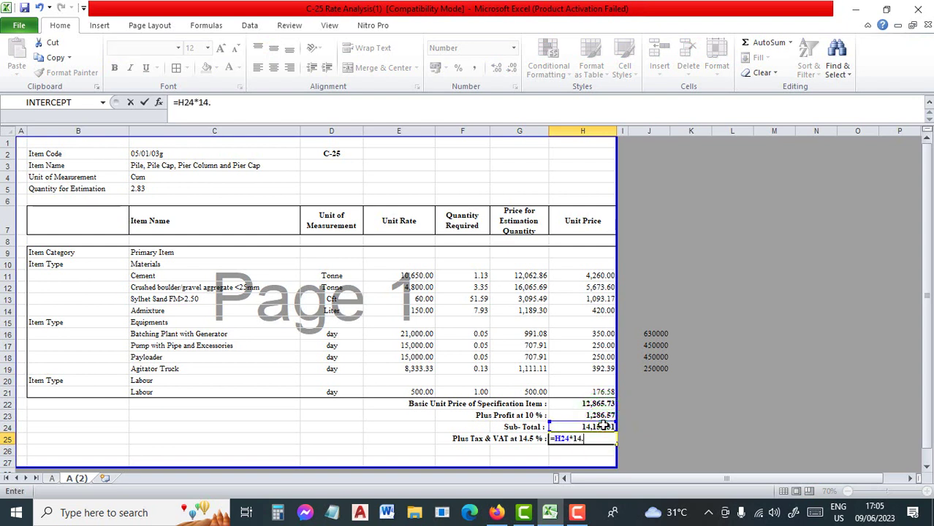
{"action": "type", "text": "5%"}
{"action": "key", "text": "Return"}
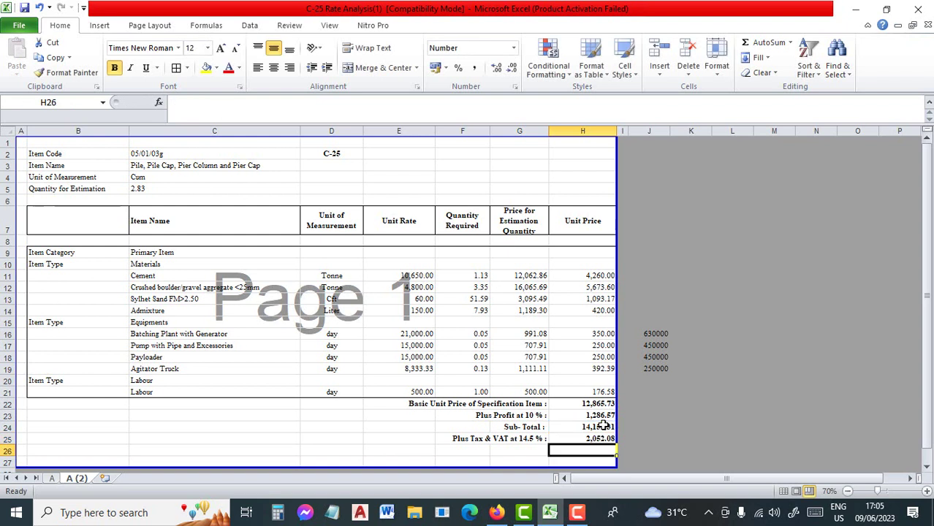
- Enter the label "Total Unit Price of Specification Item:" in G26 below the tax and VAT label
{"action": "left_click", "coordinate": [529, 450]}
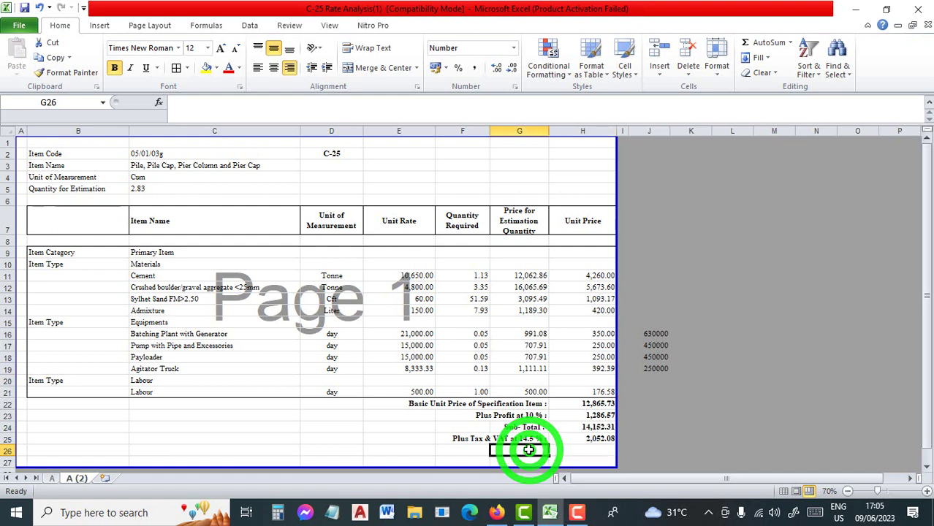
{"action": "type", "text": "Total"}
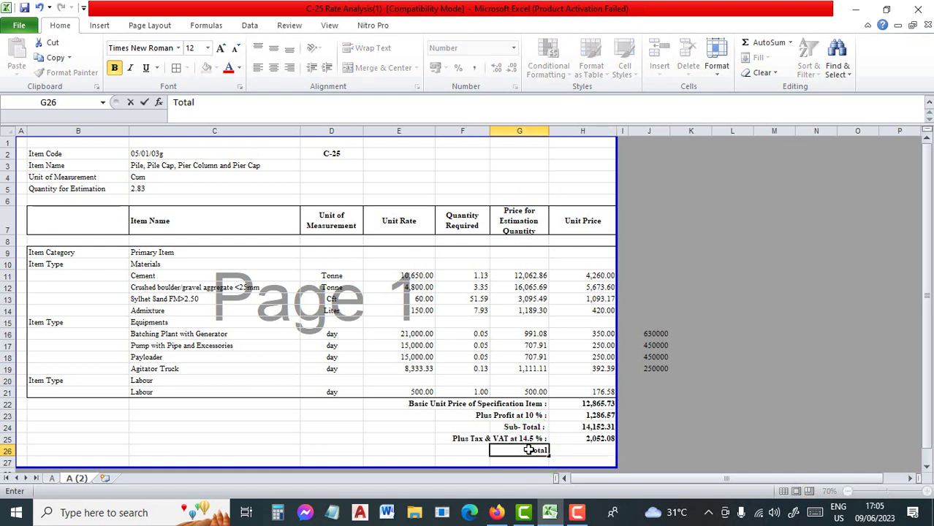
{"action": "type", "text": " Unit Price"}
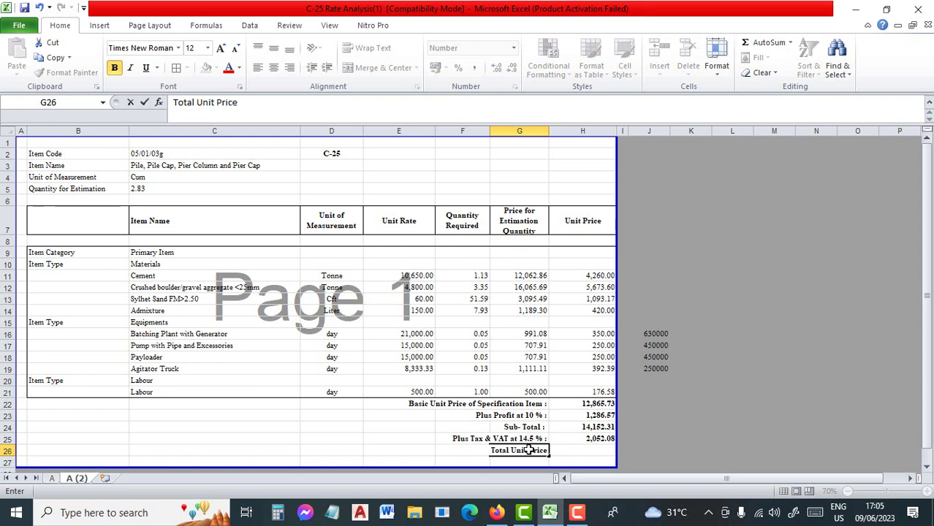
{"action": "type", "text": " of Spe"}
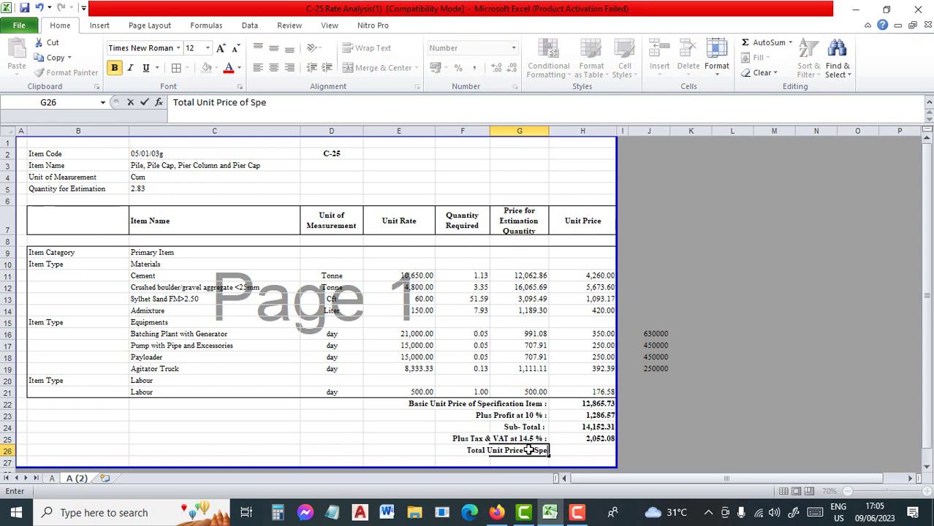
{"action": "type", "text": "cific"}
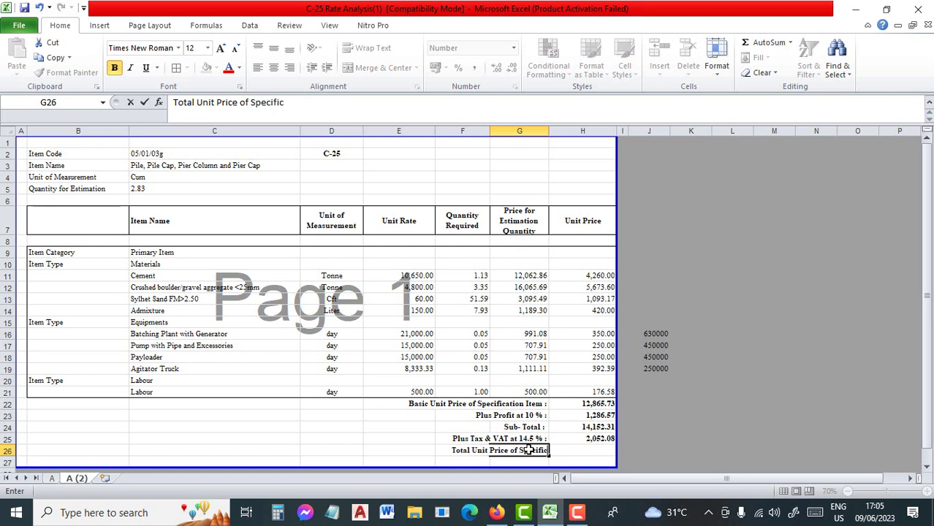
{"action": "type", "text": "ation"}
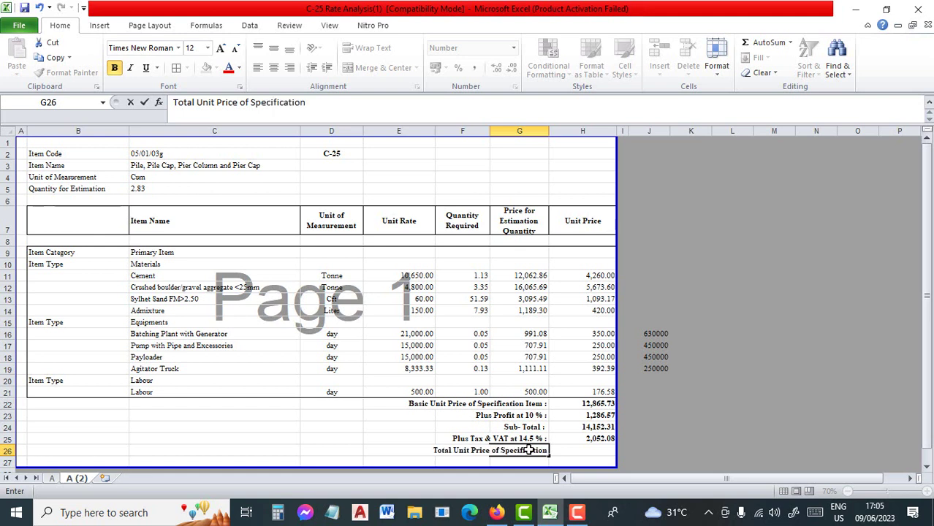
{"action": "type", "text": " Item"}
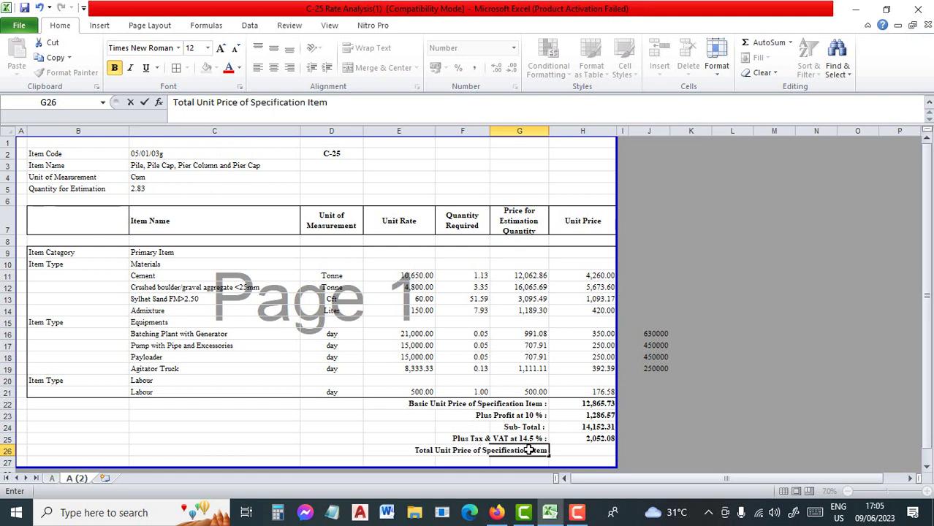
{"action": "type", "text": ":"}
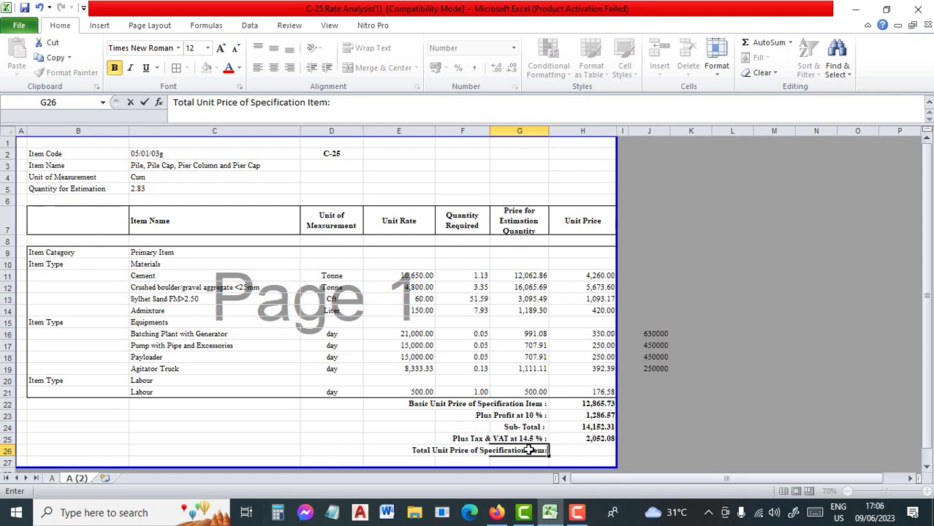
- Calculate the total unit price in H26 with the formula =H25+H24
{"action": "left_click", "coordinate": [585, 451]}
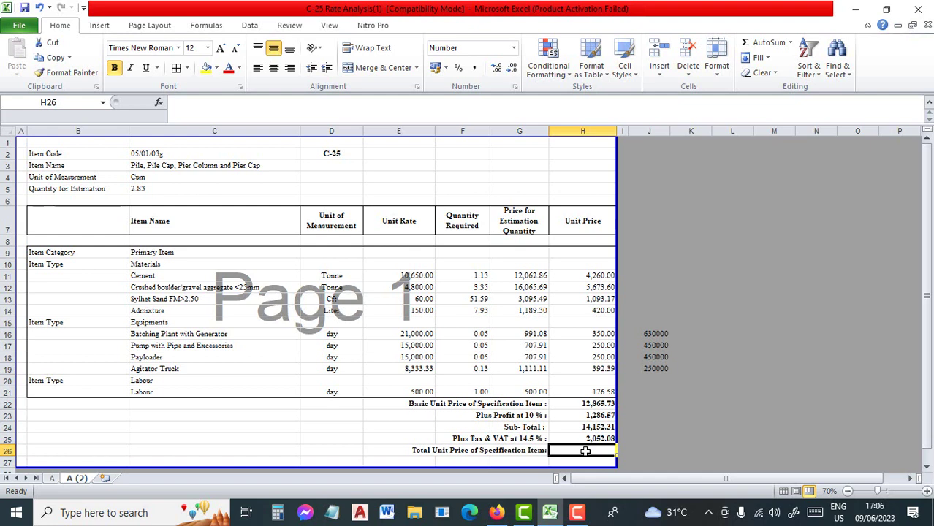
{"action": "type", "text": "="}
{"action": "left_click", "coordinate": [593, 438]}
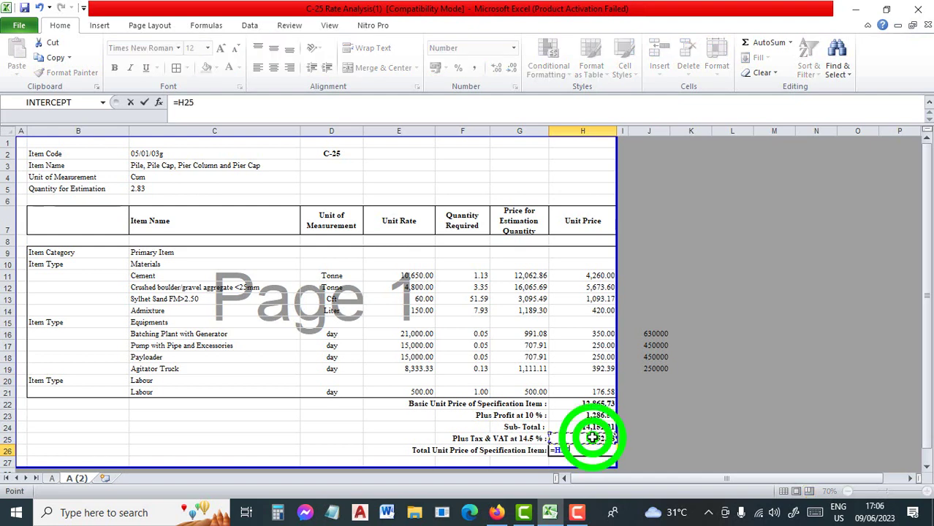
{"action": "type", "text": "+"}
{"action": "left_click", "coordinate": [595, 425]}
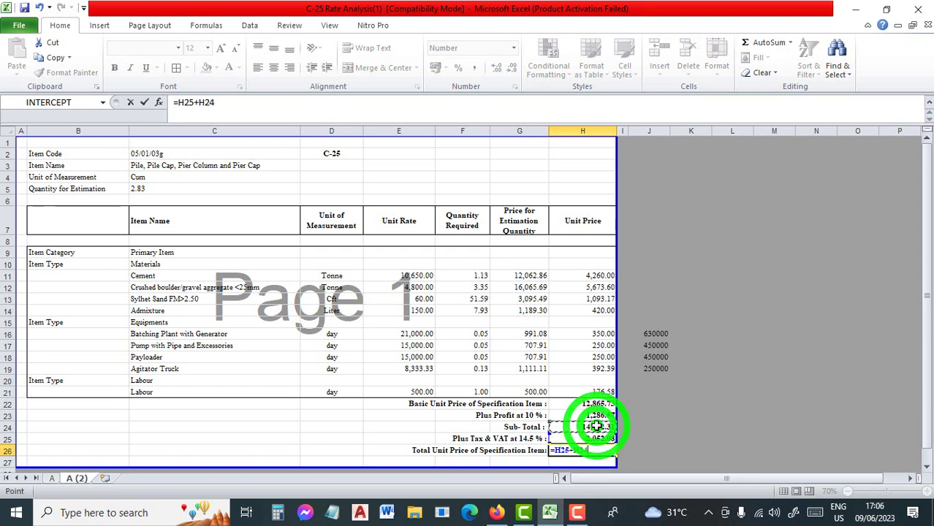
{"action": "key", "text": "Return"}
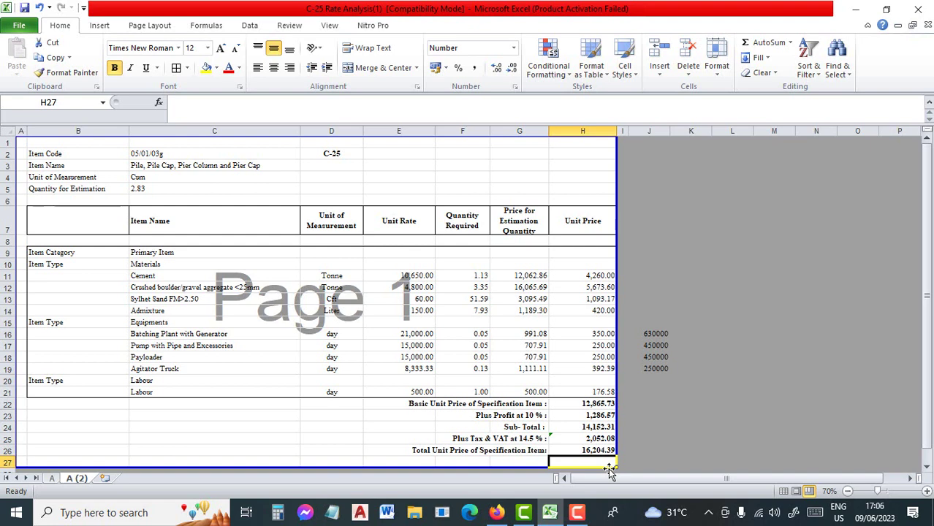
- Repeat the total unit price in H27 with the formula =H26
{"action": "type", "text": "="}
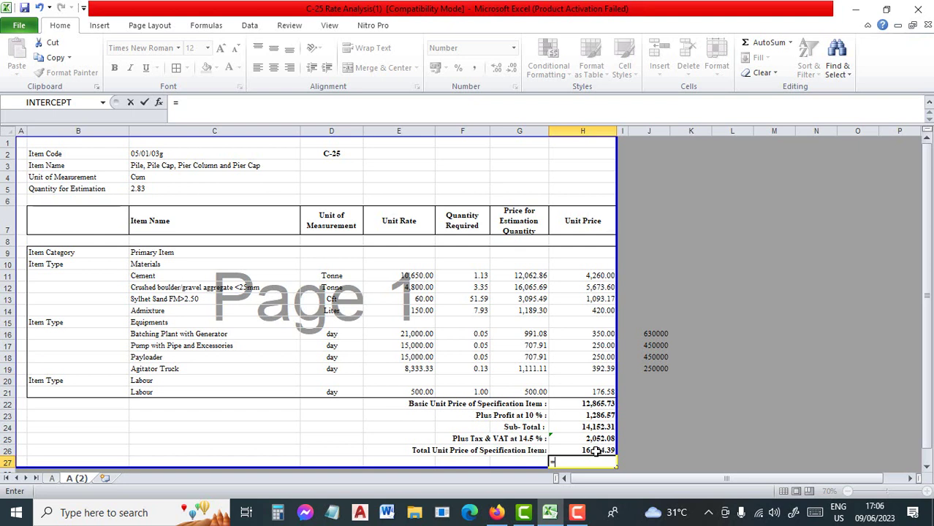
{"action": "left_click", "coordinate": [596, 451]}
{"action": "key", "text": "Return"}
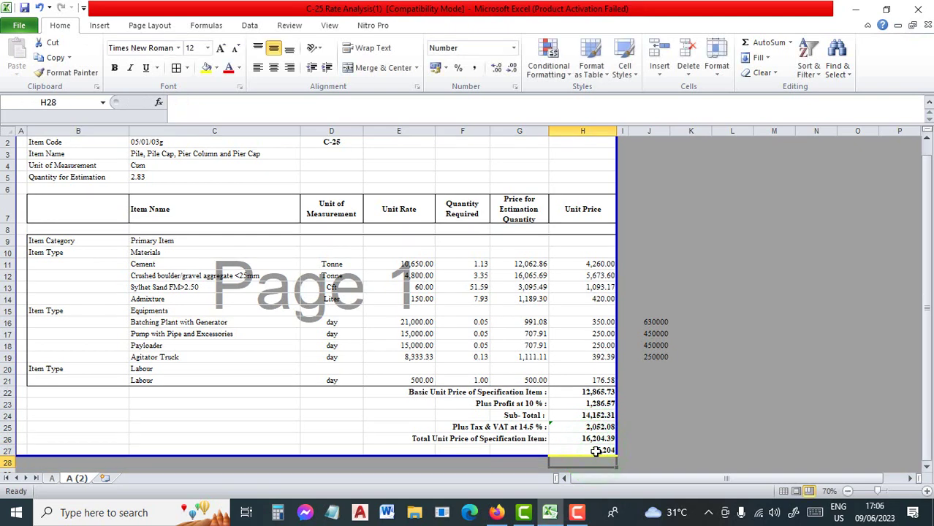
{"action": "left_click", "coordinate": [589, 451]}
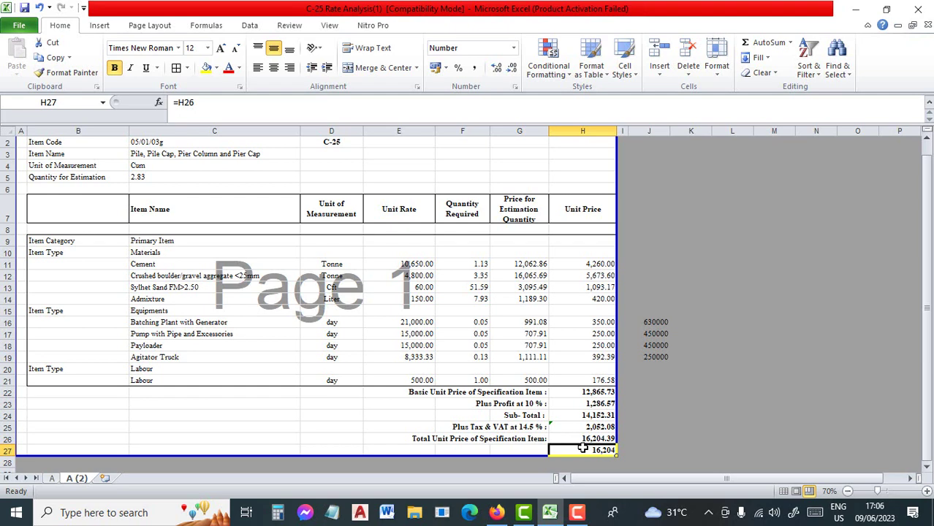
{"action": "scroll", "coordinate": [582, 448], "scroll_direction": "up", "scroll_amount": 1}
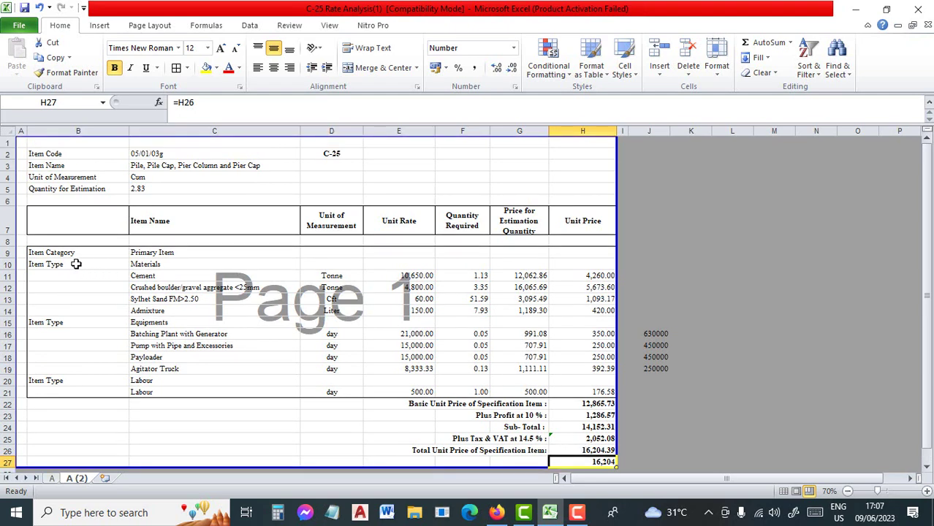